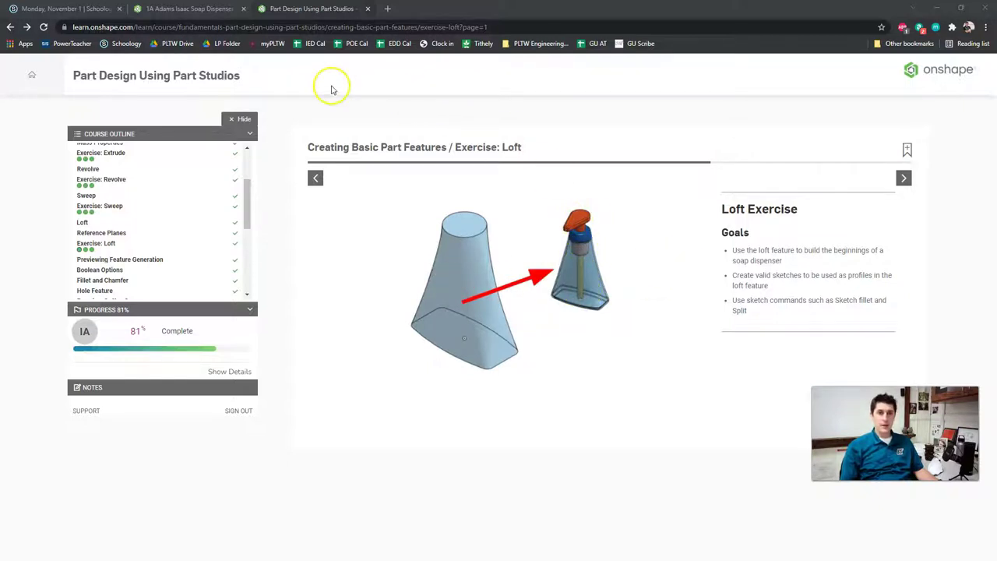
- Open the first instruction slide of the Loft exercise in the Onshape learning course
{"action": "left_click", "coordinate": [190, 9]}
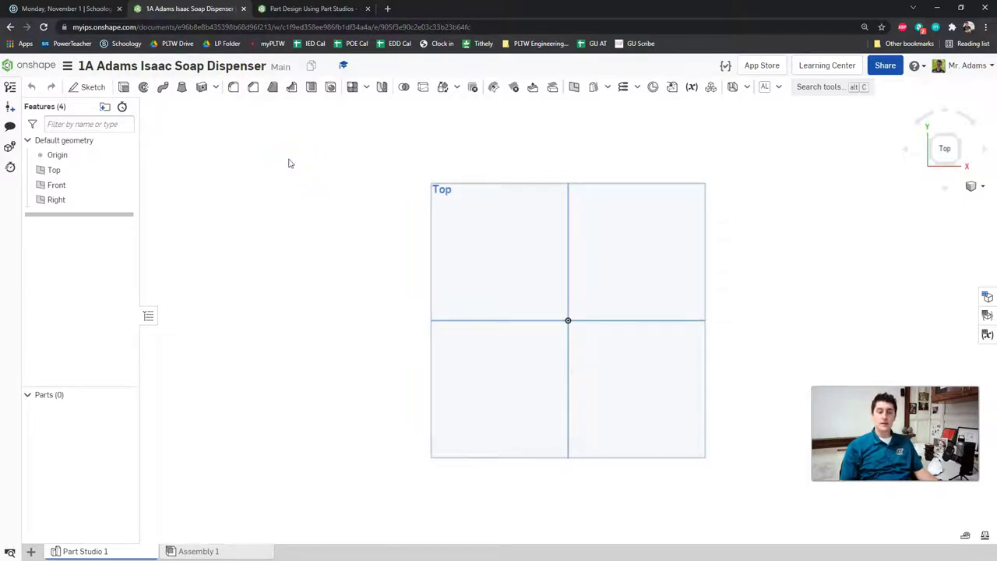
{"action": "left_click", "coordinate": [310, 9]}
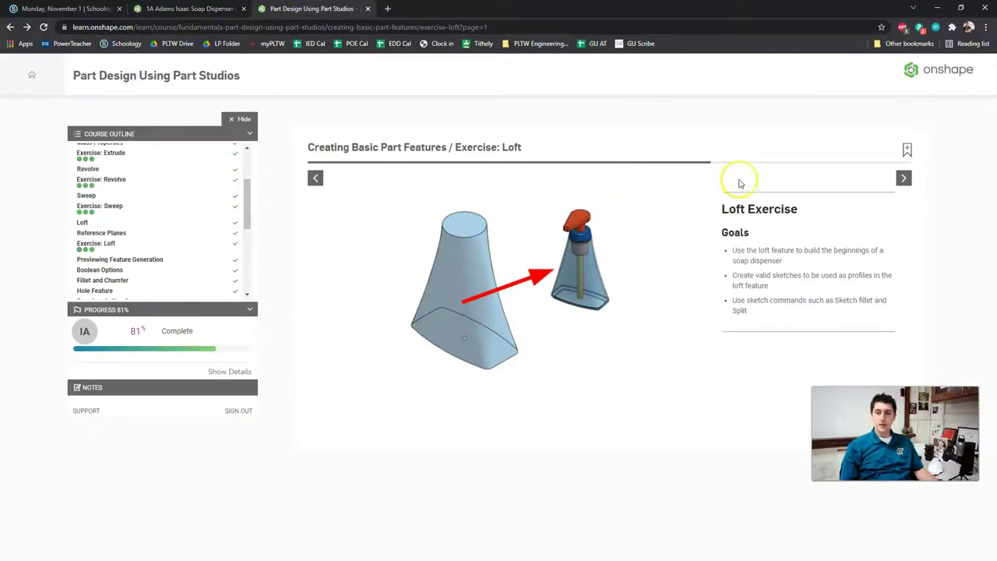
{"action": "left_click", "coordinate": [902, 179]}
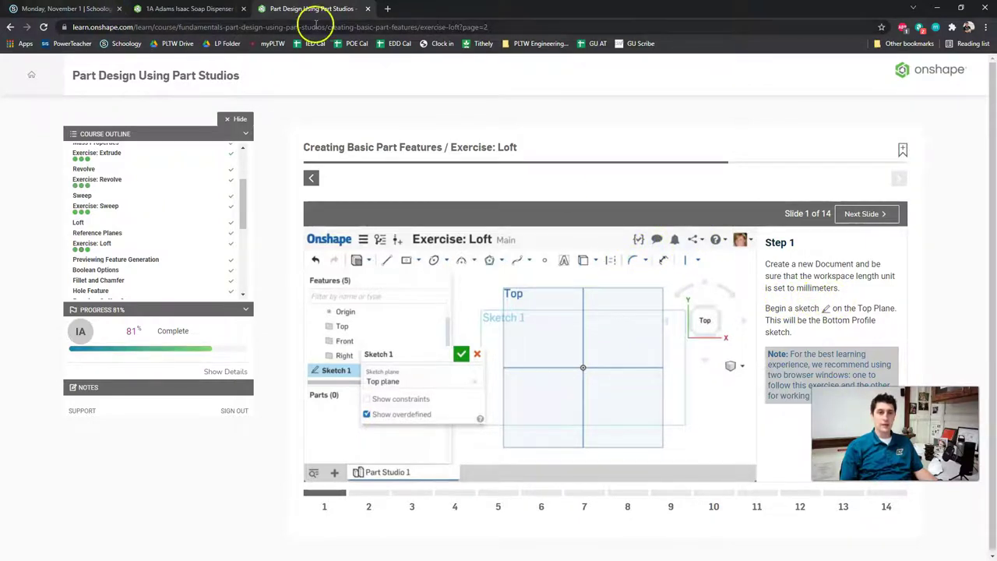
- Return to the soap dispenser document and start a sketch on the Top plane
{"action": "left_click", "coordinate": [234, 9]}
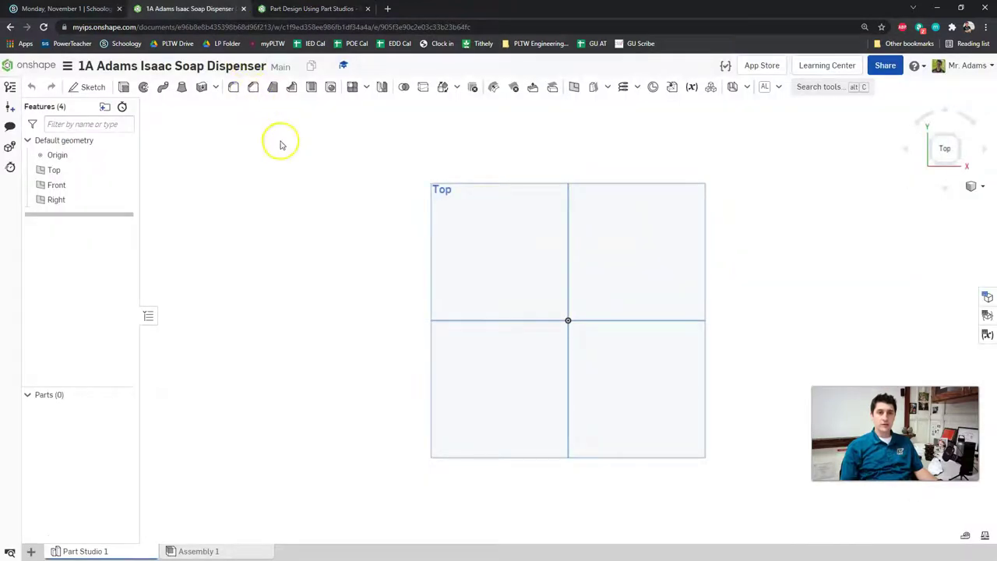
{"action": "left_click", "coordinate": [91, 86]}
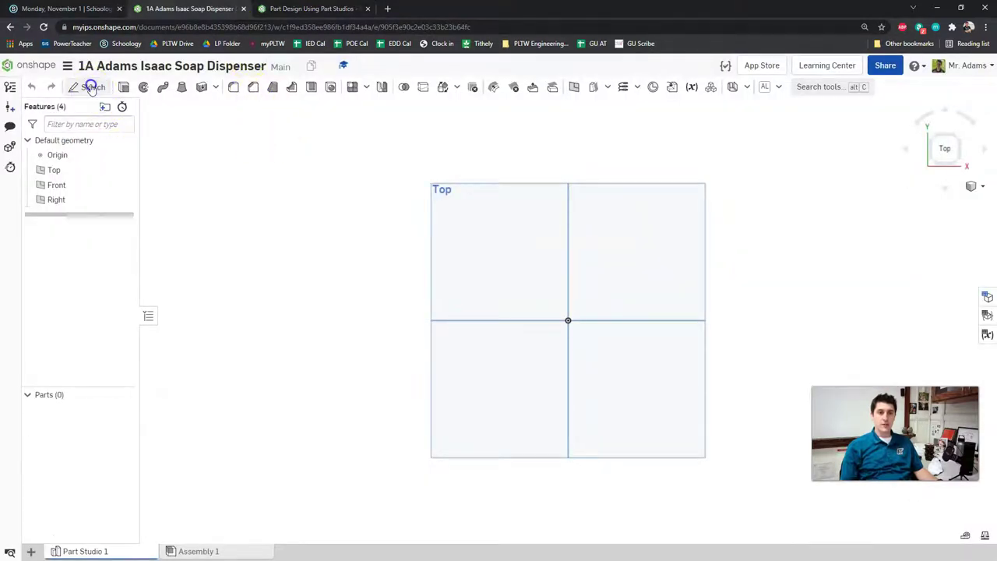
{"action": "left_click", "coordinate": [56, 171]}
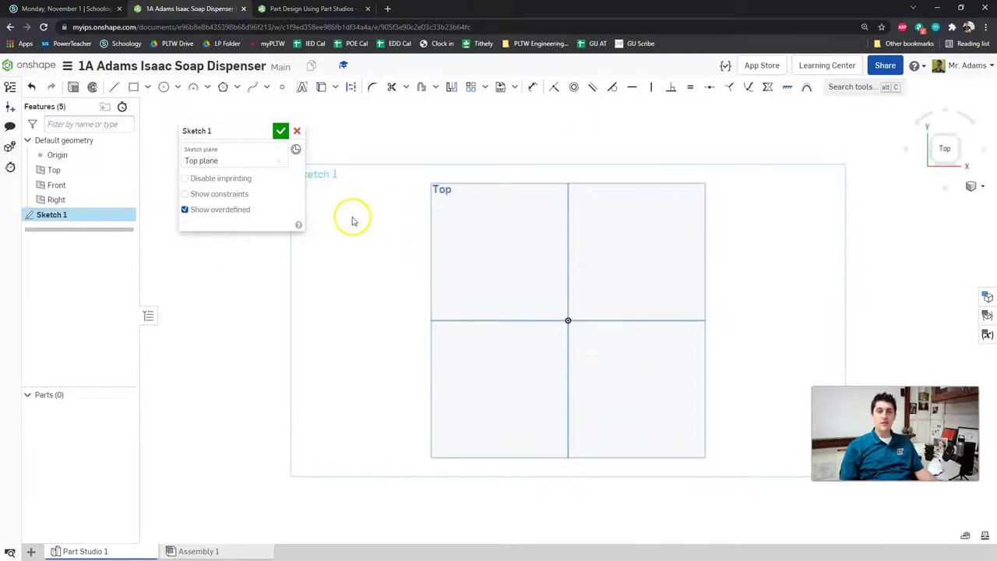
- Read Step 2 of the Loft exercise instructions and return to the soap dispenser sketch
{"action": "left_click", "coordinate": [345, 9]}
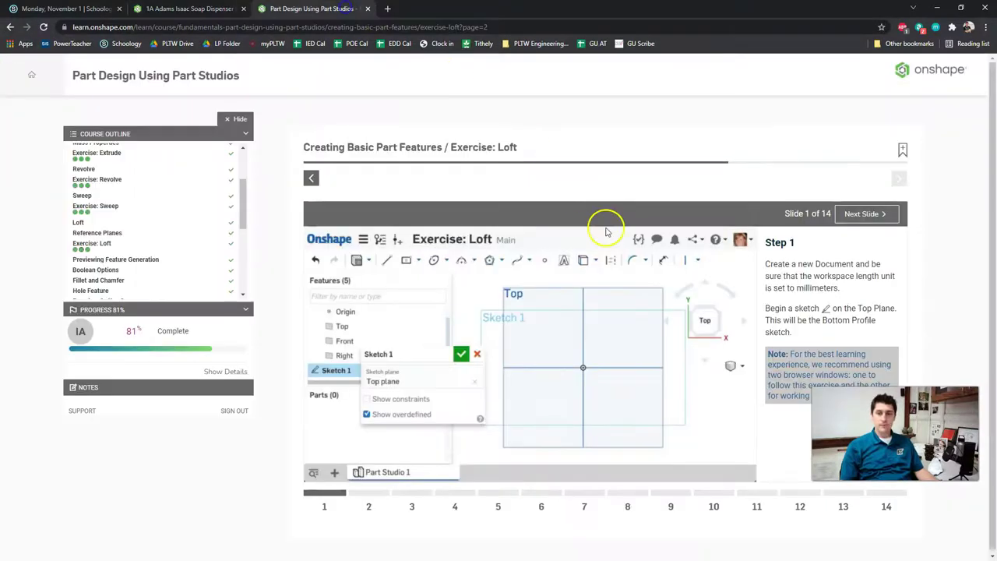
{"action": "left_click", "coordinate": [863, 214]}
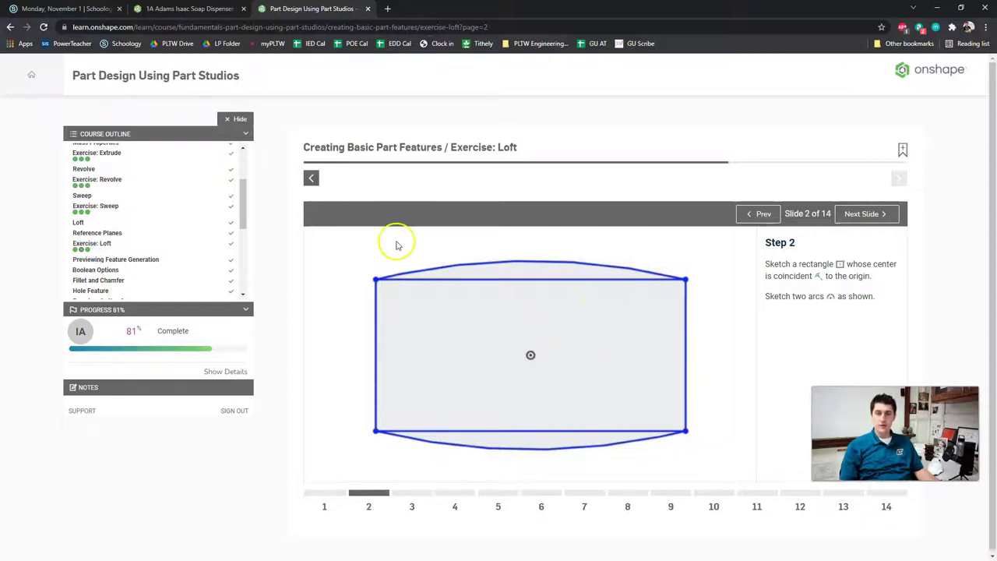
{"action": "left_click", "coordinate": [190, 9]}
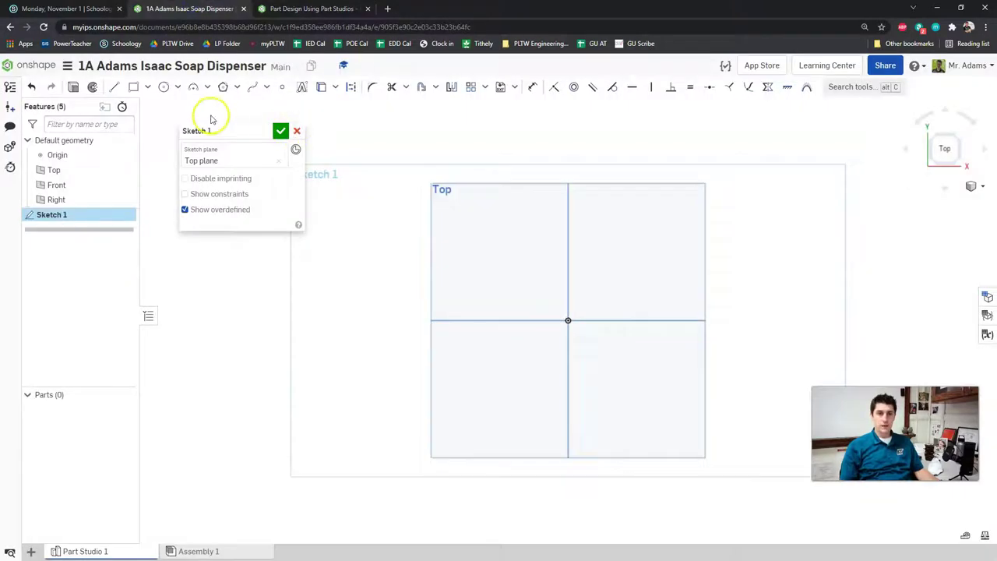
- Sketch a center point rectangle about 7.63 by 3.72 in, centered on the origin
{"action": "left_click_drag", "start_coordinate": [233, 132], "coordinate": [90, 249]}
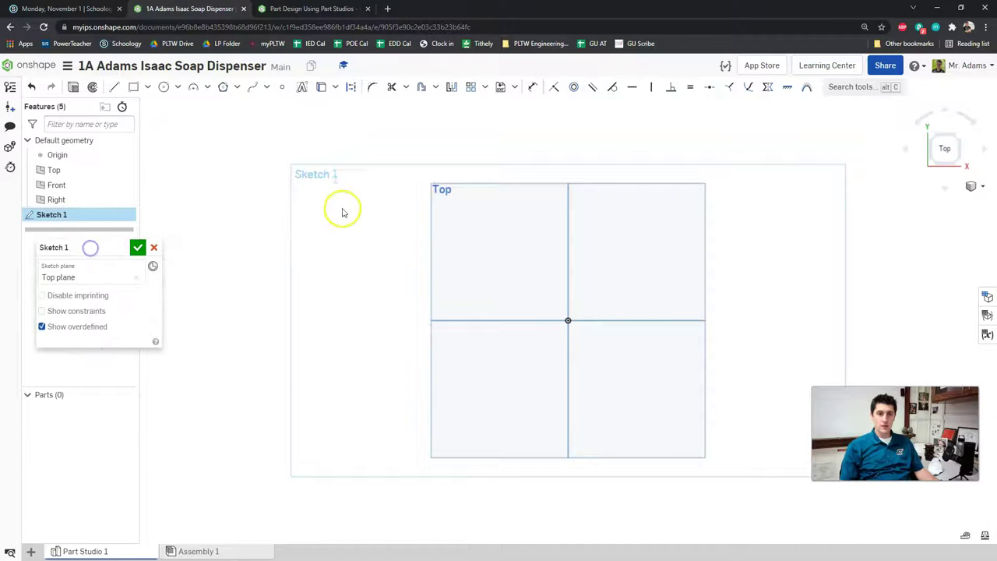
{"action": "left_click", "coordinate": [136, 88]}
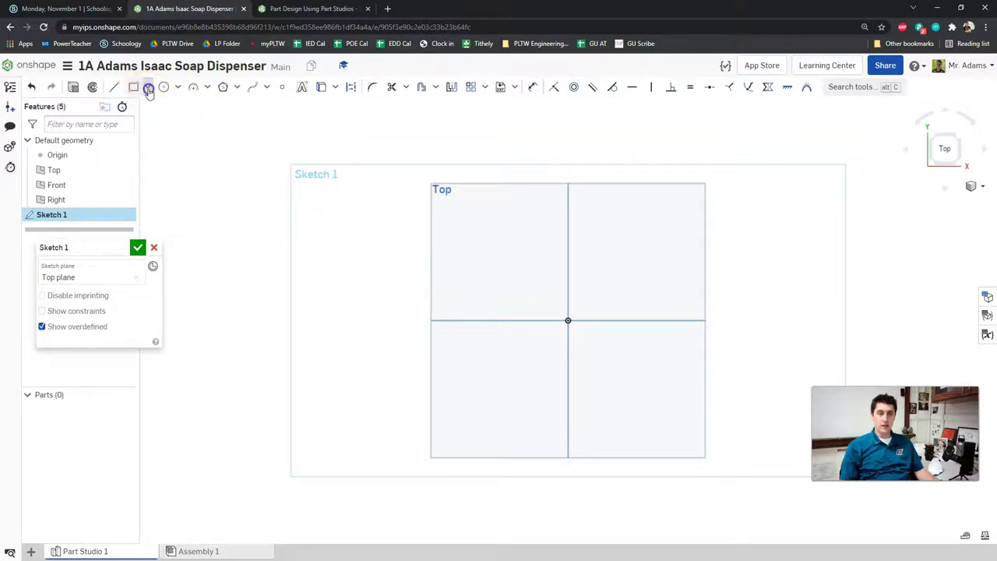
{"action": "left_click", "coordinate": [147, 88]}
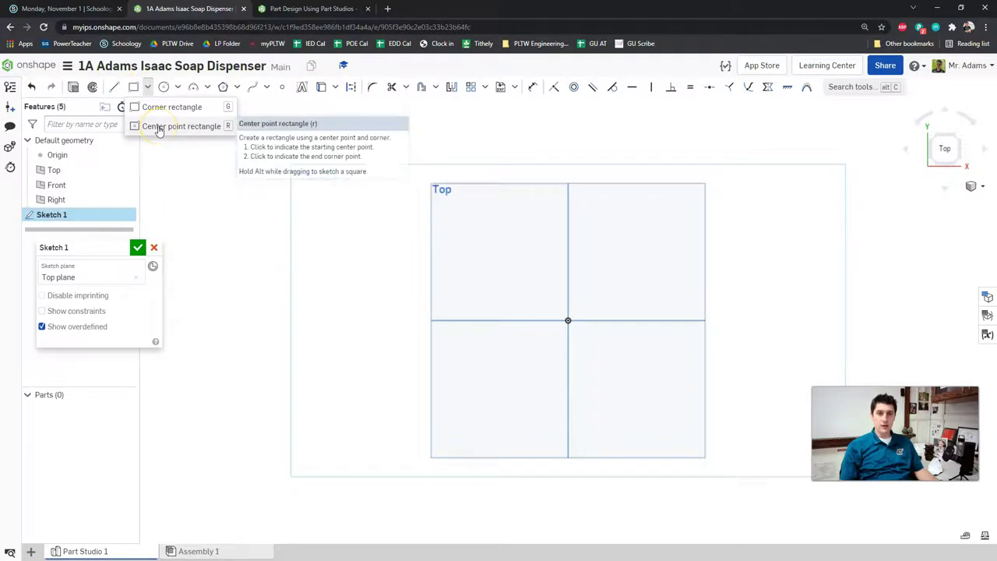
{"action": "left_click", "coordinate": [159, 129]}
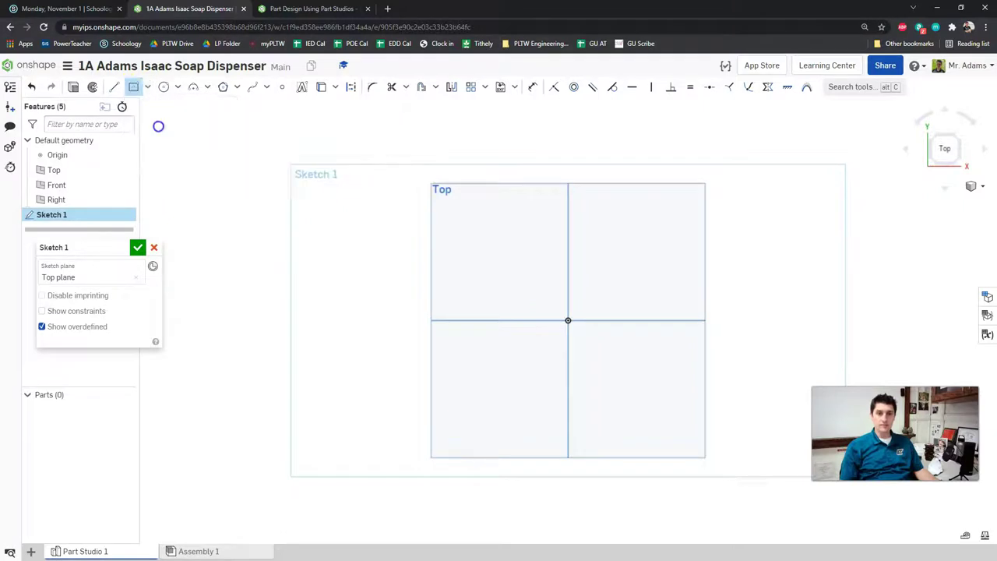
{"action": "left_click", "coordinate": [569, 320]}
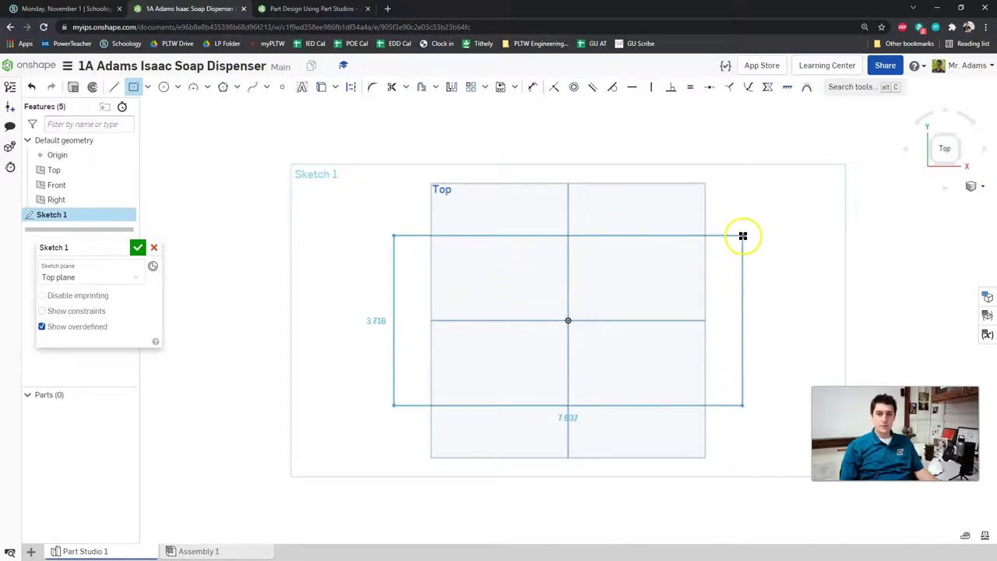
{"action": "left_click", "coordinate": [742, 235]}
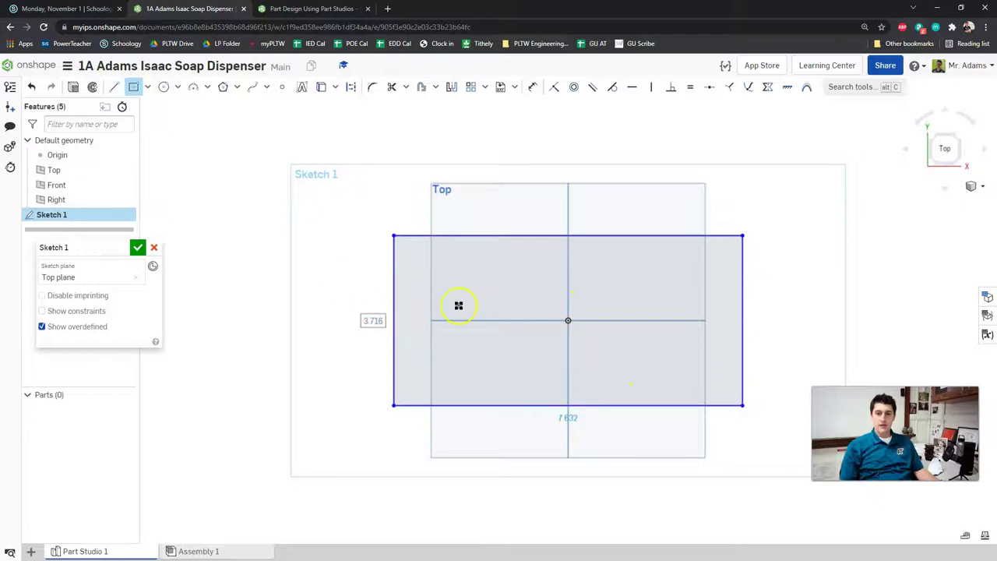
- Following Step 2 of the exercise, sketch an outward three-point arc between the rectangle's upper corners with a radius of about 10.92 in
{"action": "left_click", "coordinate": [327, 9]}
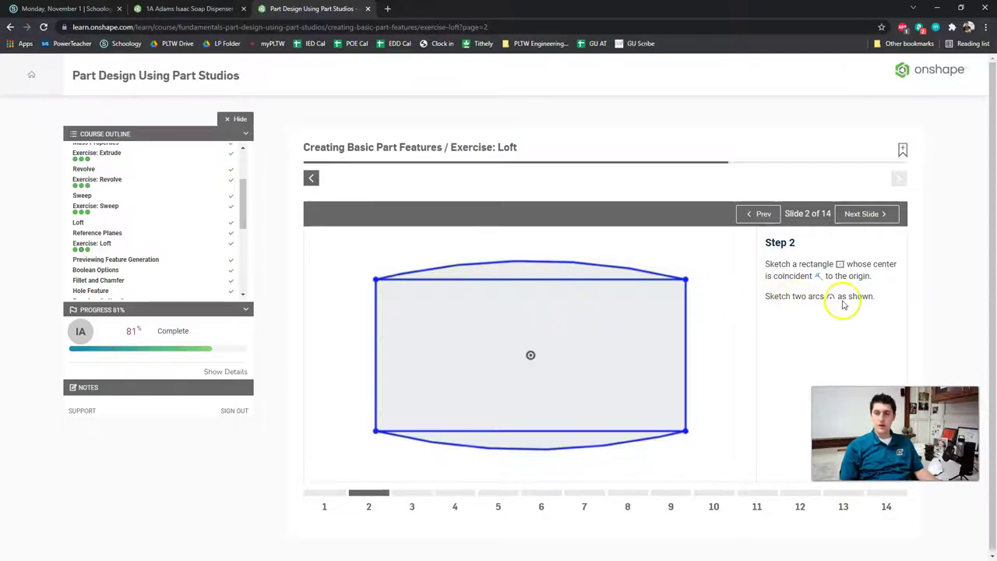
{"action": "left_click", "coordinate": [211, 8]}
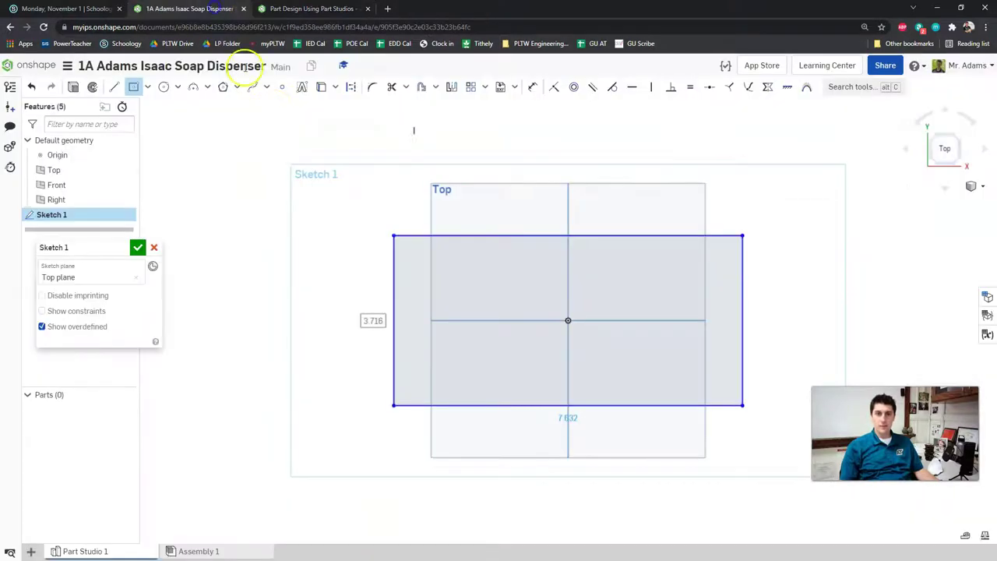
{"action": "left_click", "coordinate": [195, 90]}
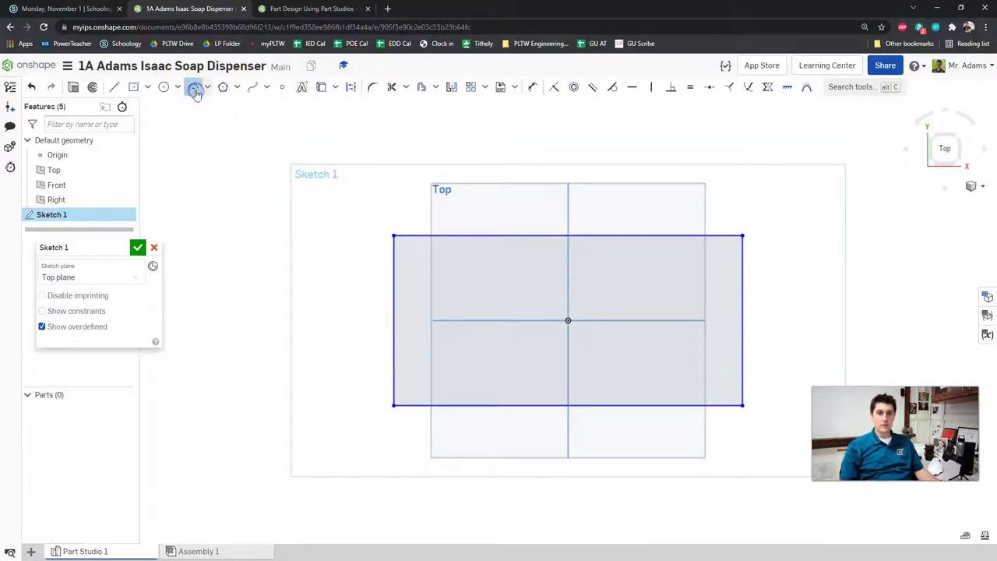
{"action": "left_click", "coordinate": [394, 234]}
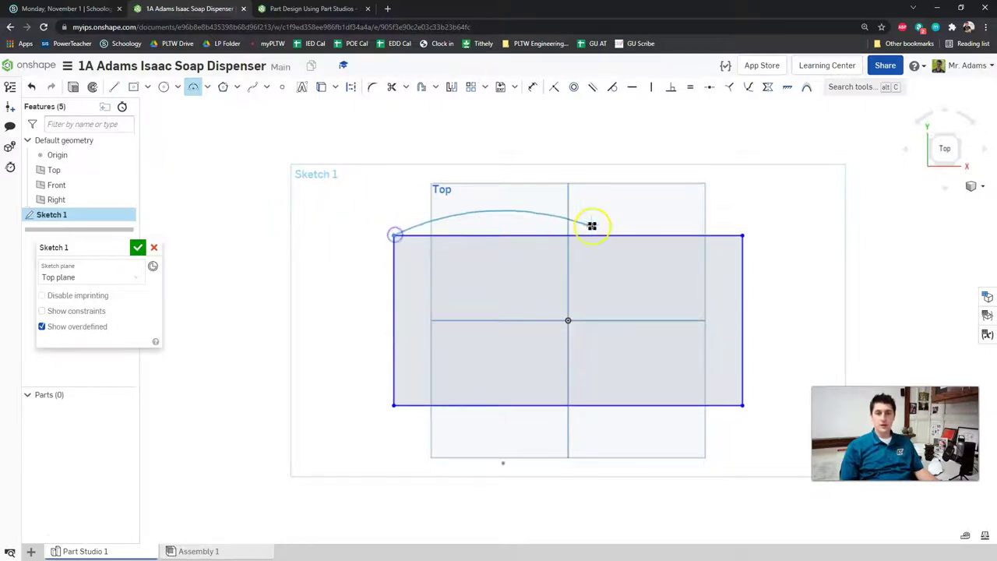
{"action": "left_click", "coordinate": [744, 233]}
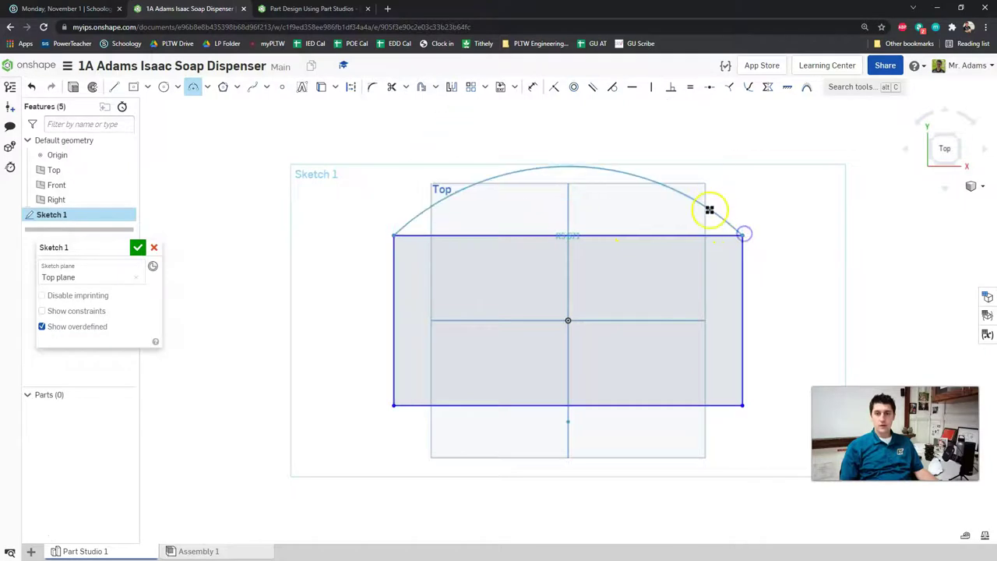
{"action": "left_click", "coordinate": [342, 9]}
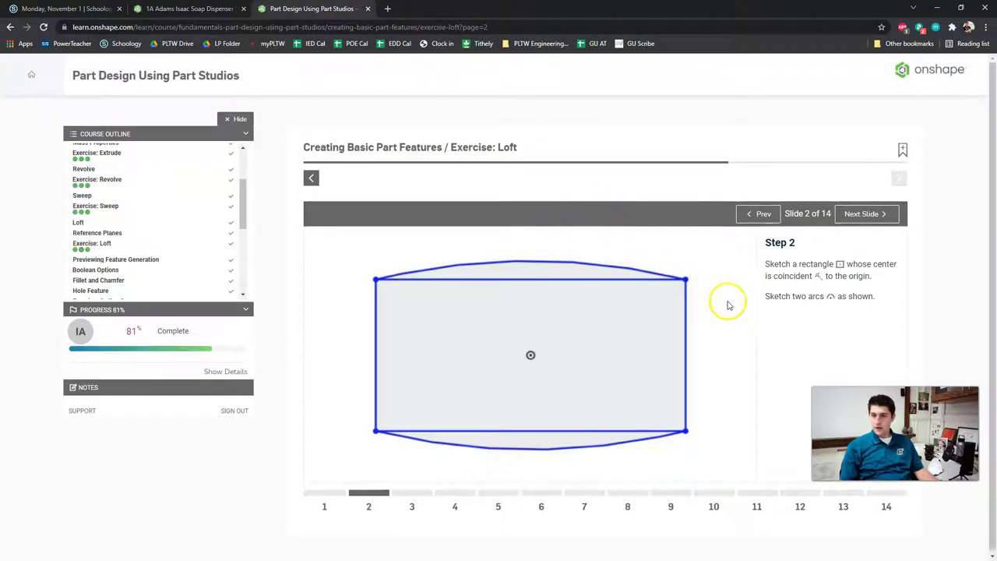
{"action": "left_click", "coordinate": [178, 9]}
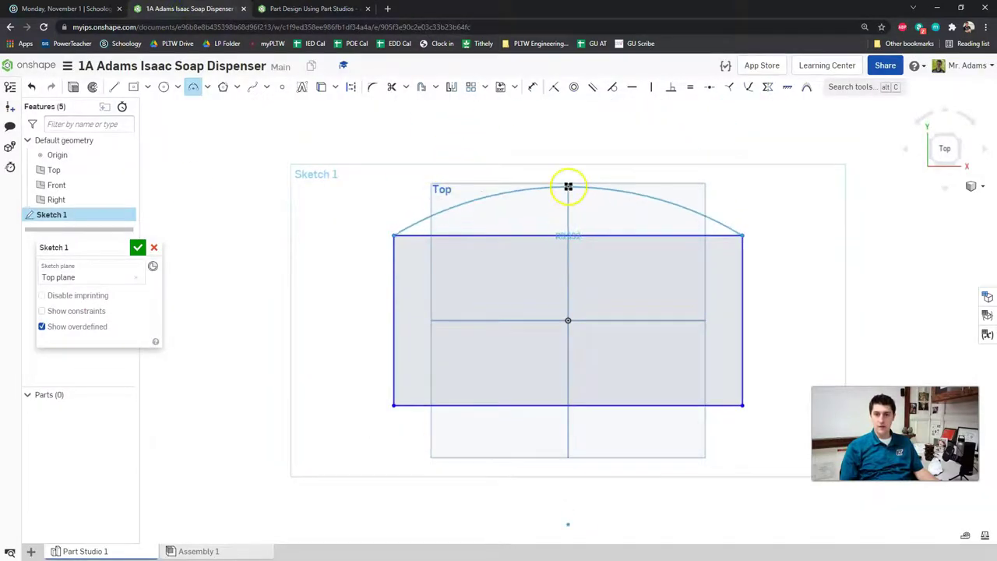
{"action": "left_click", "coordinate": [570, 204]}
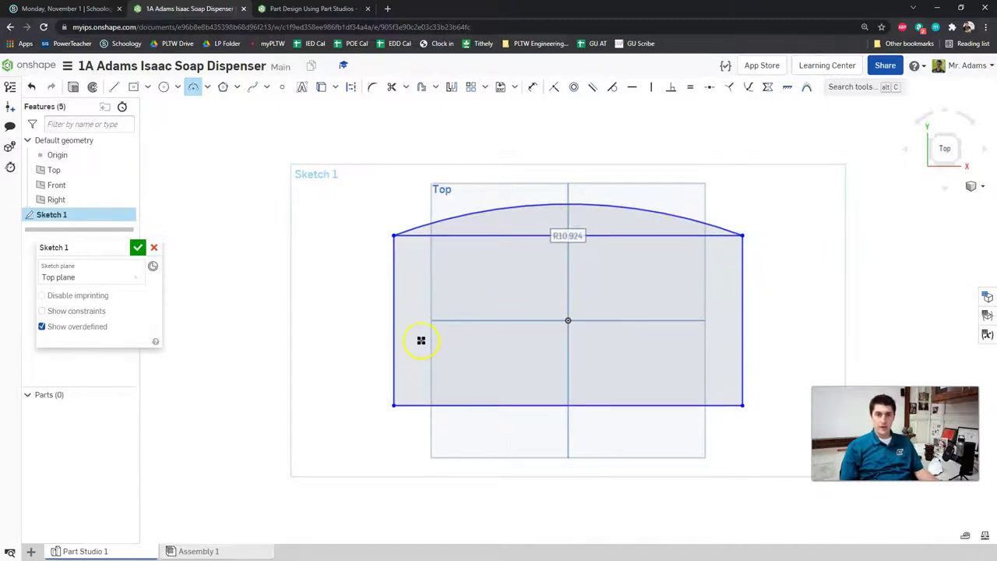
- Sketch an outward three-point arc between the rectangle's lower corners with a radius of about 15.16 in
{"action": "left_click", "coordinate": [394, 406]}
{"action": "left_click", "coordinate": [742, 406]}
{"action": "left_click_drag", "start_coordinate": [685, 414], "coordinate": [571, 428]}
{"action": "left_click", "coordinate": [571, 428]}
{"action": "mouse_move", "coordinate": [663, 334]}
{"action": "right_mouse_down"}
{"action": "mouse_move", "coordinate": [680, 316]}
{"action": "mouse_move", "coordinate": [642, 322]}
{"action": "mouse_move", "coordinate": [654, 324]}
{"action": "right_mouse_up"}
{"action": "left_click", "coordinate": [943, 146]}
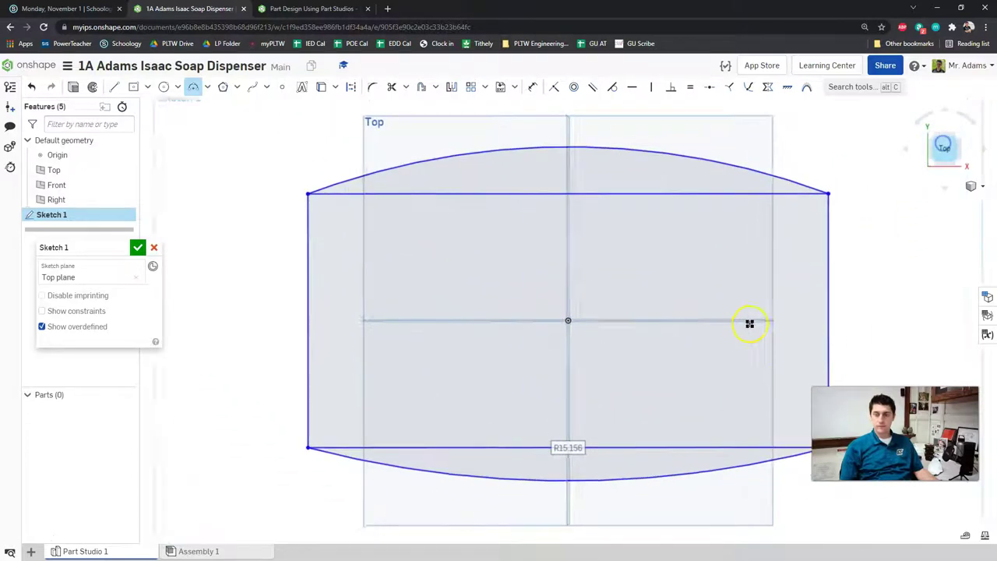
{"action": "mouse_move", "coordinate": [624, 286]}
{"action": "middle_mouse_down"}
{"action": "mouse_move", "coordinate": [592, 273]}
{"action": "mouse_move", "coordinate": [565, 278]}
{"action": "middle_mouse_up"}
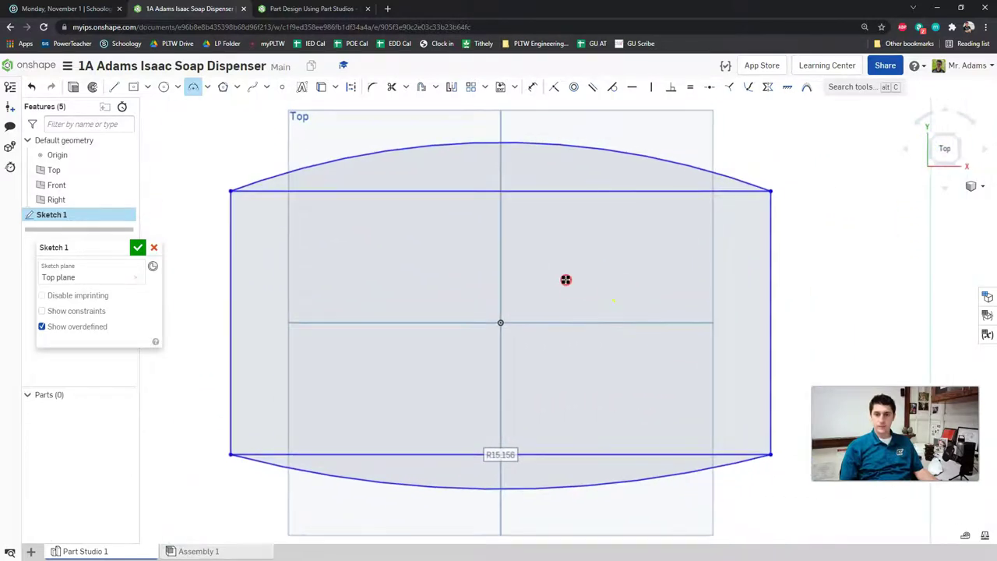
- Read Step 3 of the Loft exercise instructions and return to the soap dispenser sketch
{"action": "left_click", "coordinate": [327, 7]}
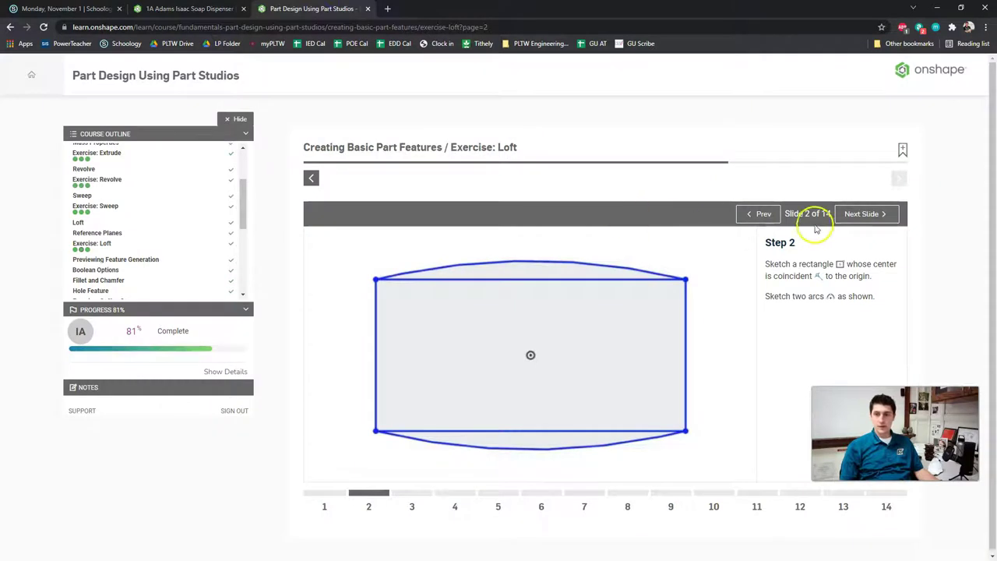
{"action": "left_click", "coordinate": [861, 213]}
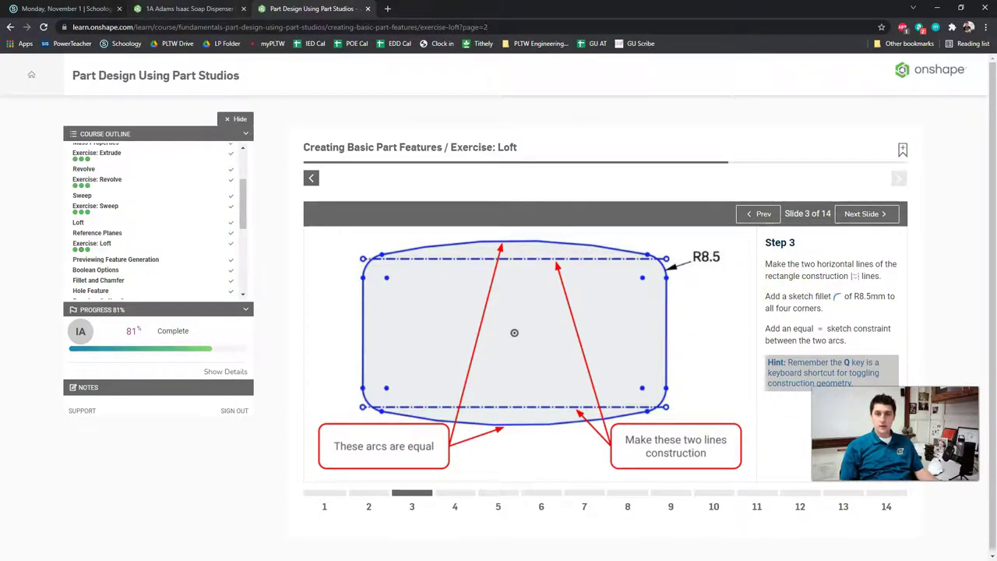
{"action": "key", "text": "ctrl+shift+Tab"}
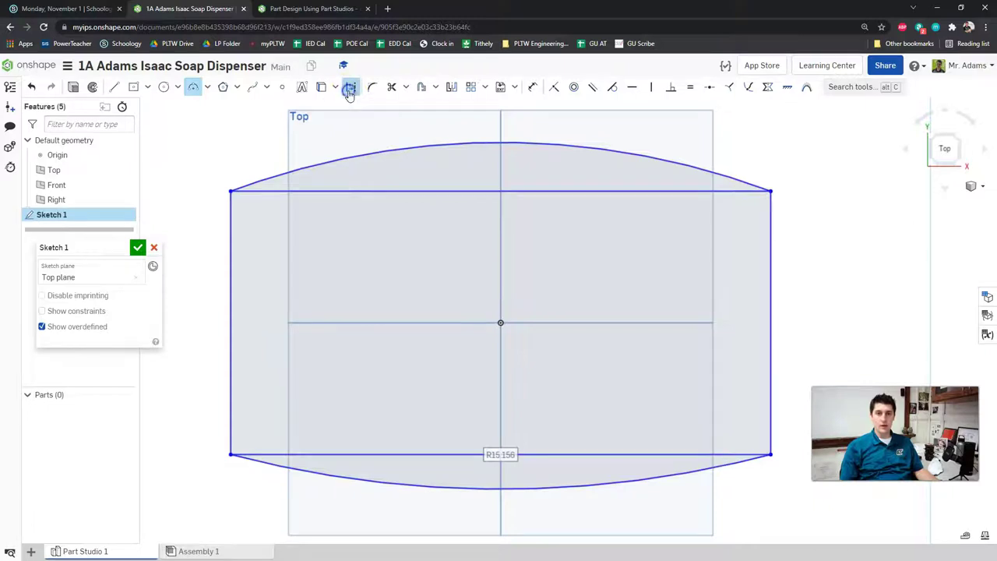
- Convert the rectangle's upper and lower horizontal lines to construction geometry
{"action": "left_click", "coordinate": [189, 88]}
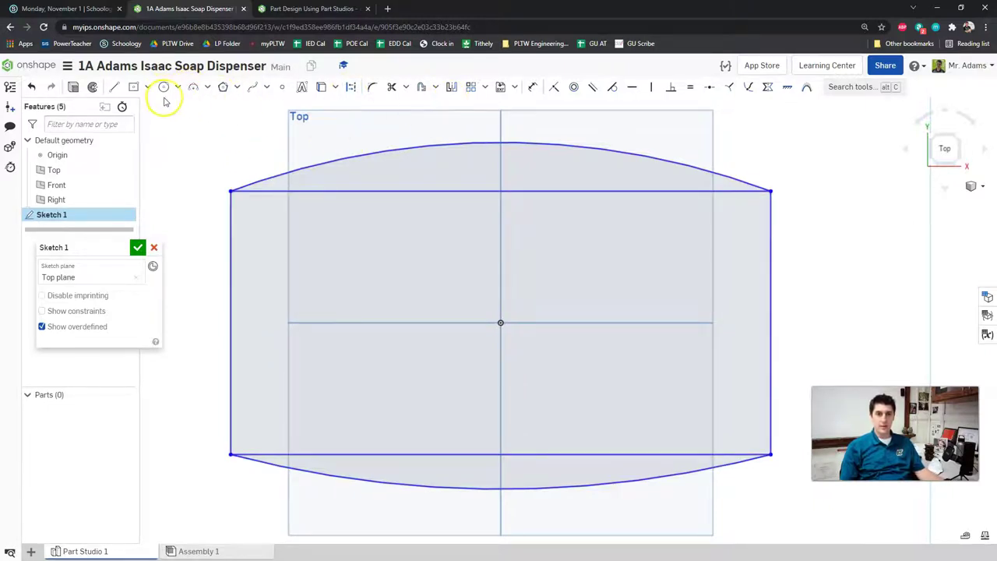
{"action": "left_click", "coordinate": [352, 89]}
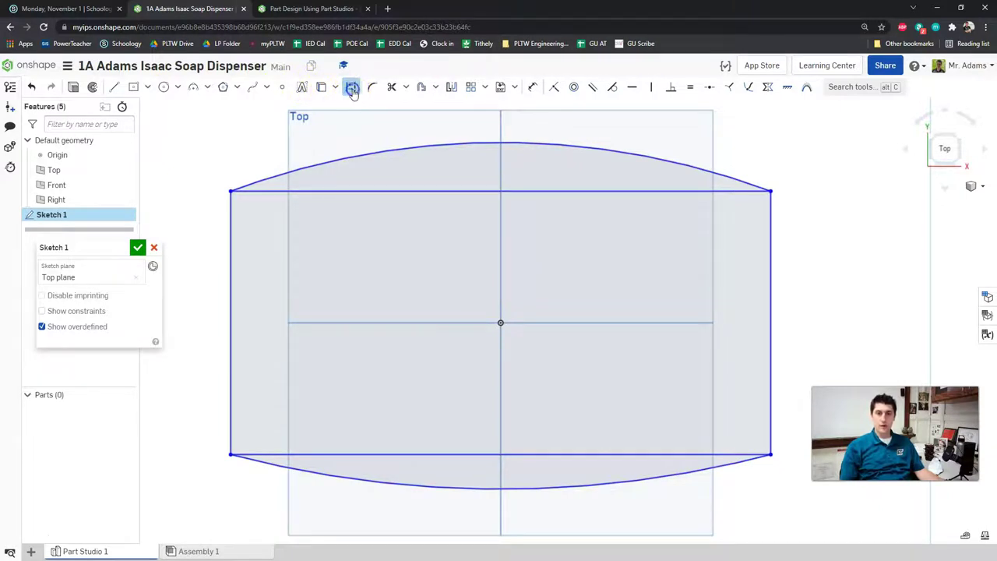
{"action": "key", "text": "Escape"}
{"action": "left_click", "coordinate": [334, 193]}
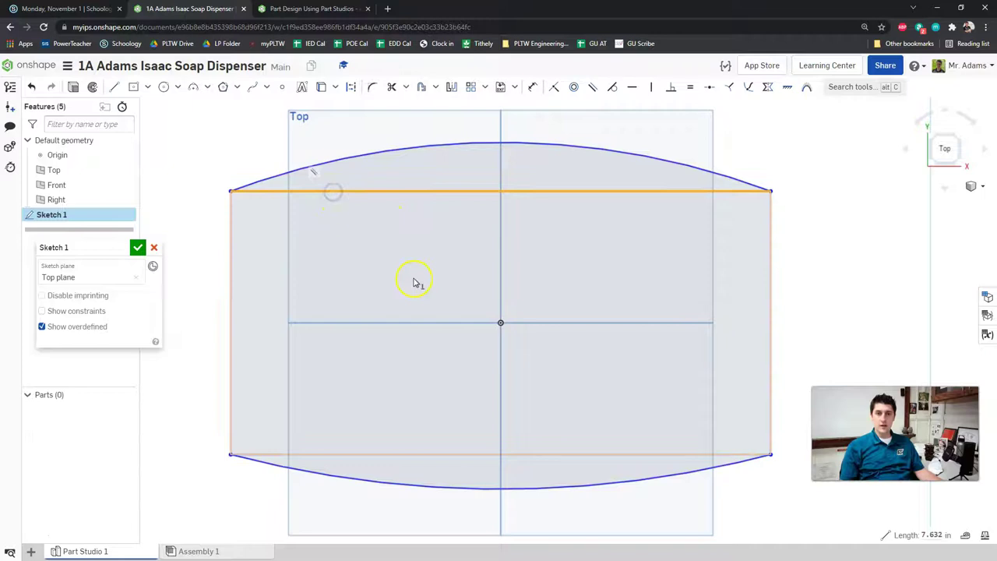
{"action": "left_click", "coordinate": [351, 86]}
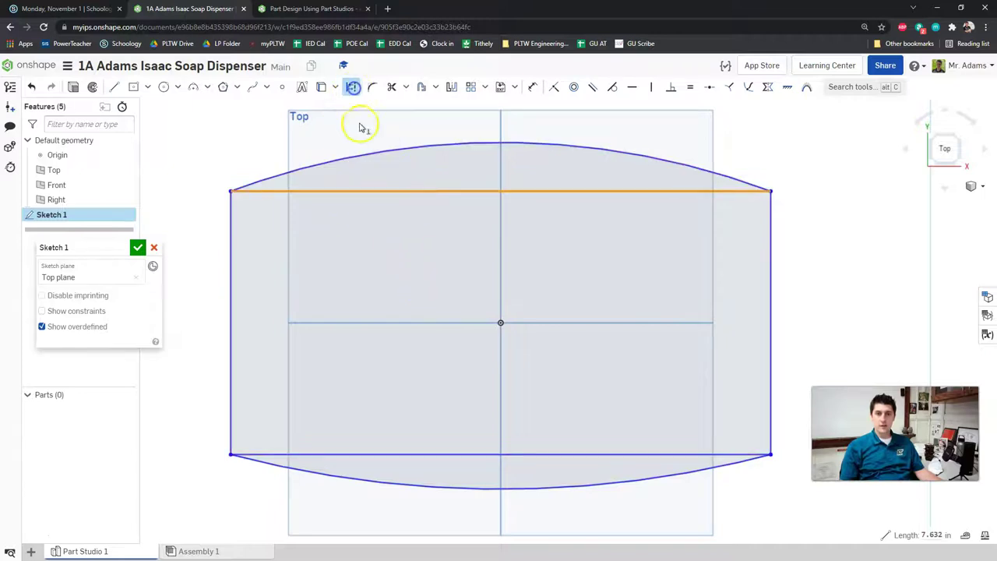
{"action": "left_click", "coordinate": [426, 454]}
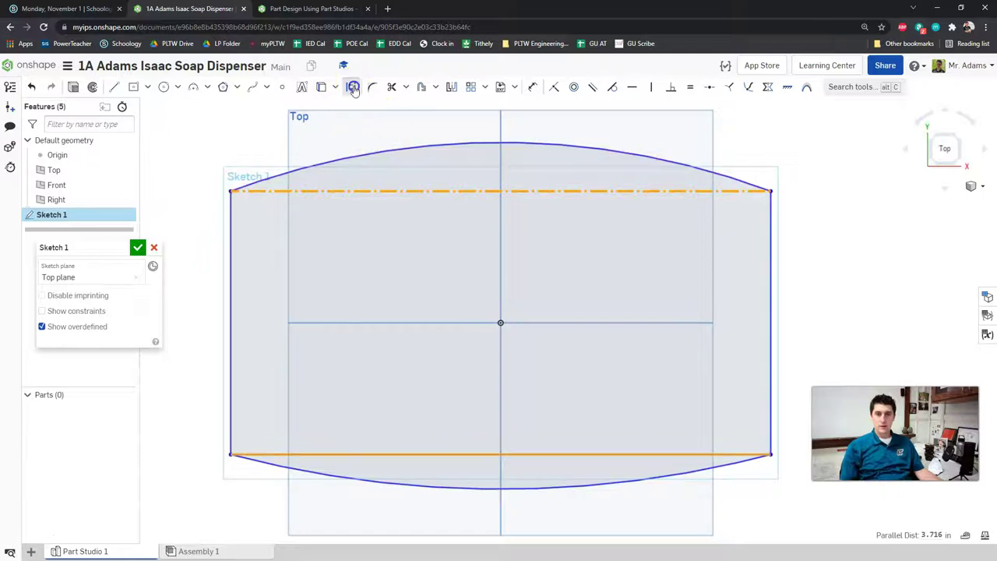
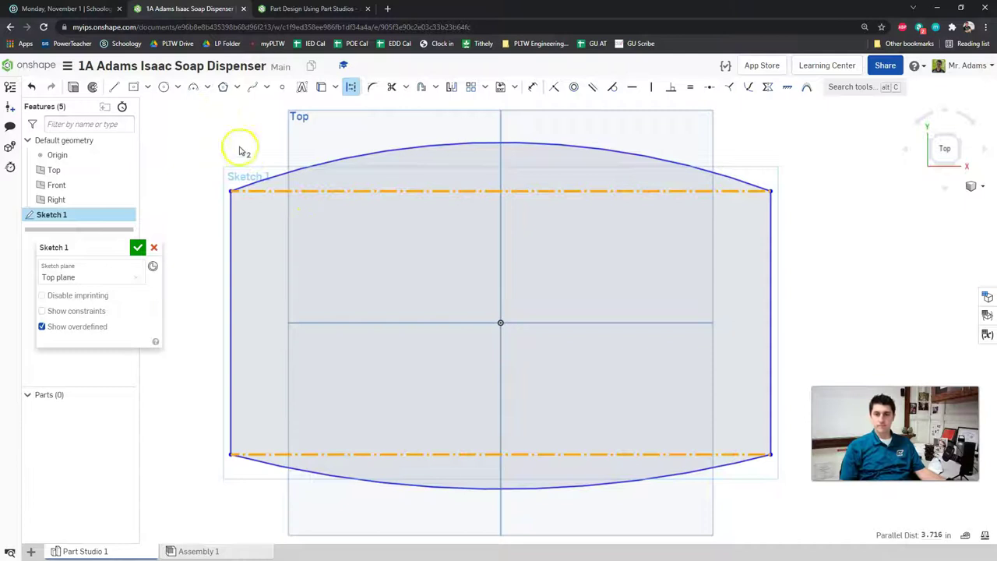
{"action": "left_click", "coordinate": [248, 128]}
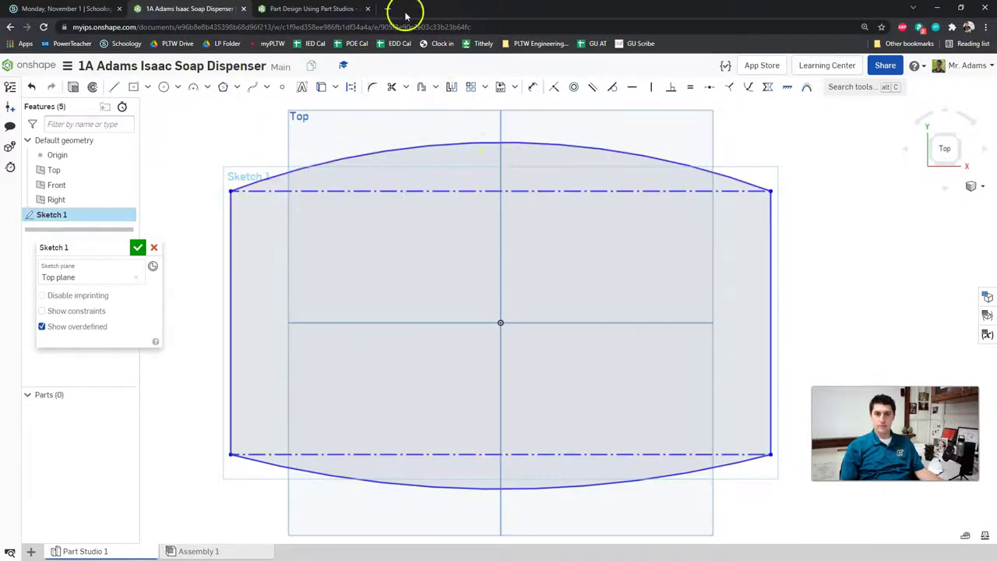
- Check Step 3 of the Loft exercise for the corner fillet radius and return to the soap dispenser sketch
{"action": "left_click", "coordinate": [327, 9]}
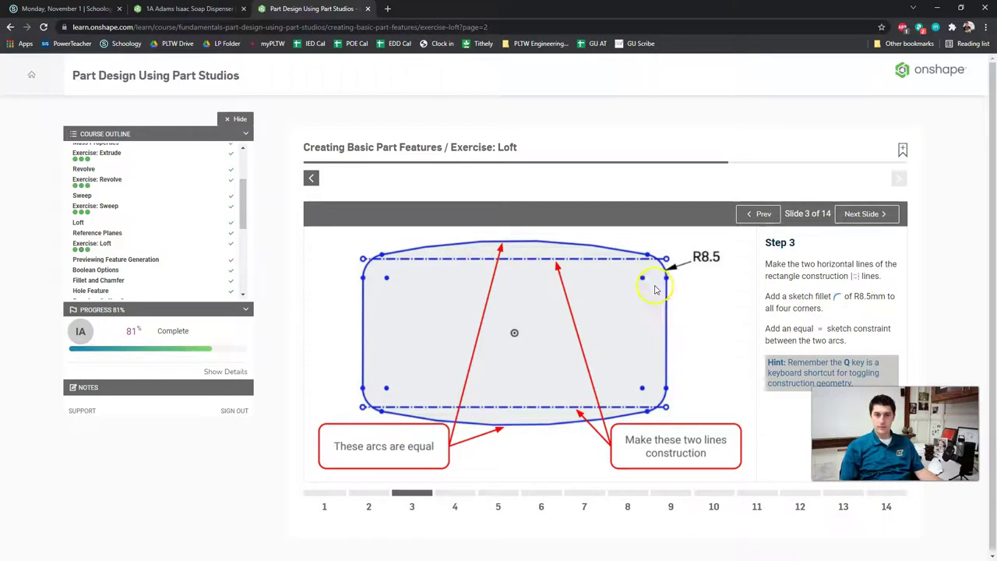
{"action": "left_click", "coordinate": [199, 8]}
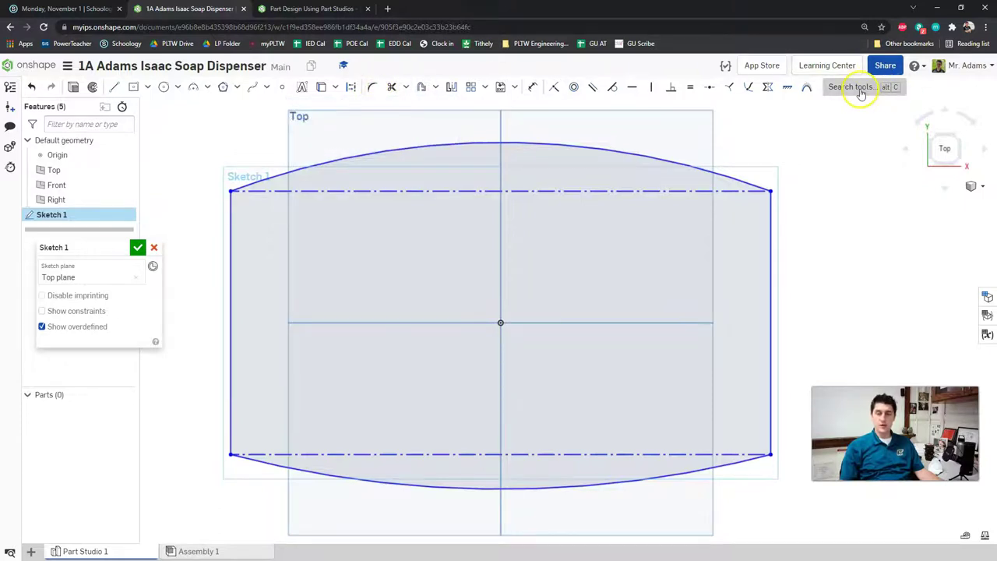
{"action": "left_click", "coordinate": [374, 89]}
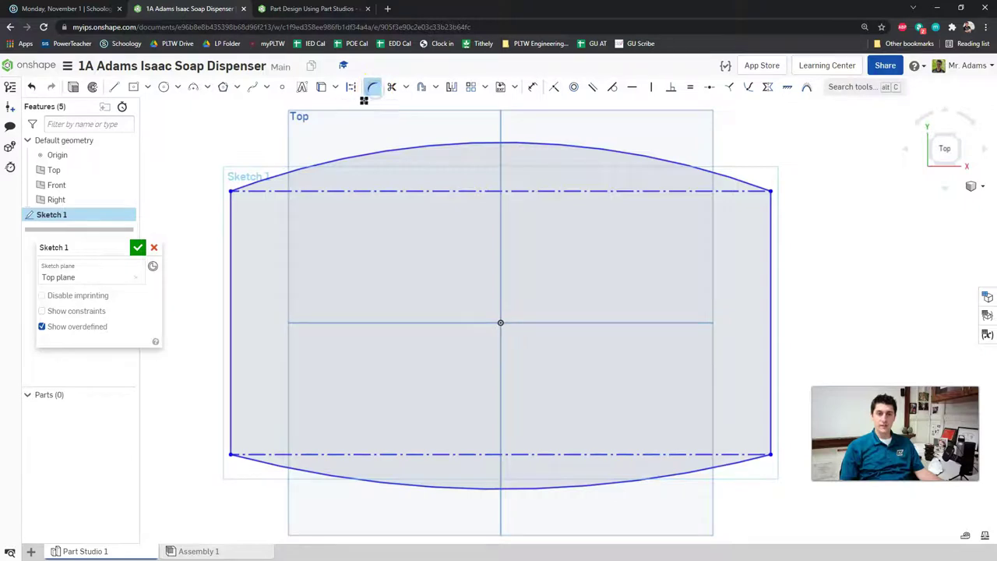
{"action": "left_click", "coordinate": [253, 192]}
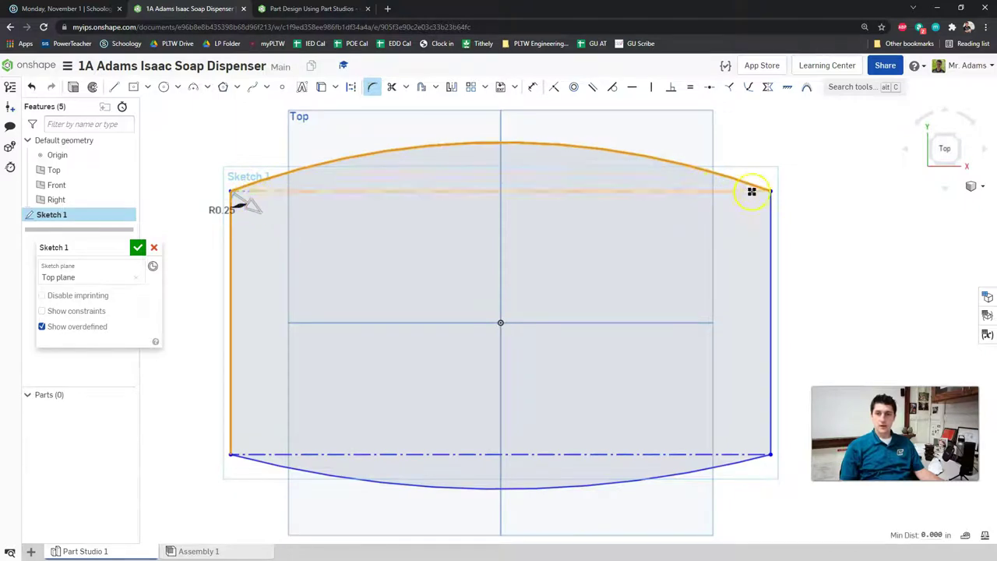
{"action": "left_click", "coordinate": [726, 461]}
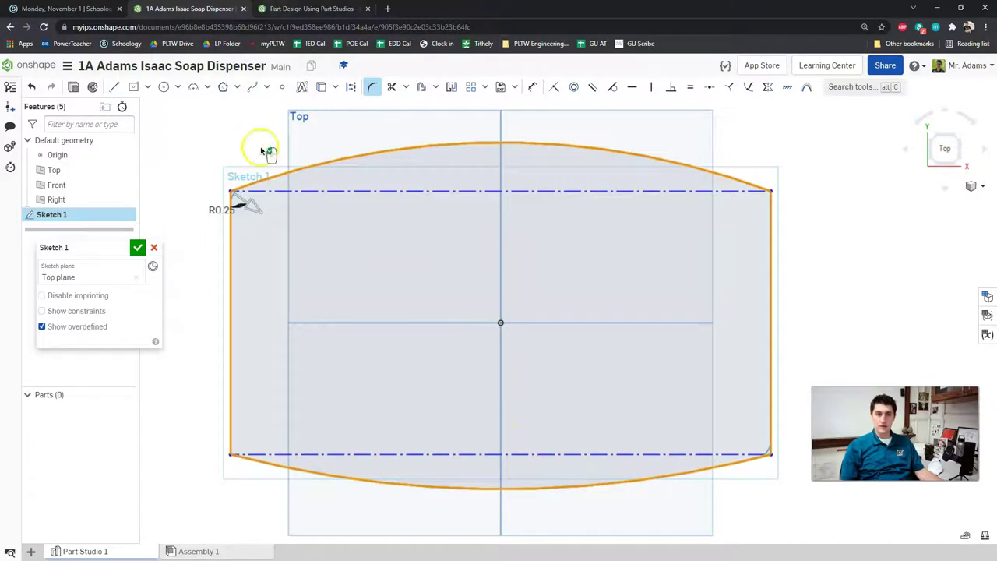
{"action": "mouse_move", "coordinate": [252, 204]}
{"action": "left_mouse_down"}
{"action": "mouse_move", "coordinate": [276, 225]}
{"action": "mouse_move", "coordinate": [229, 196]}
{"action": "left_mouse_up"}
{"action": "key", "text": "Escape"}
- Following Step 3 of the exercise, add an 8.5 mm sketch fillet between the upper arc and the profile's left vertical line
{"action": "left_click", "coordinate": [371, 86]}
{"action": "left_click", "coordinate": [259, 180]}
{"action": "left_click", "coordinate": [231, 206]}
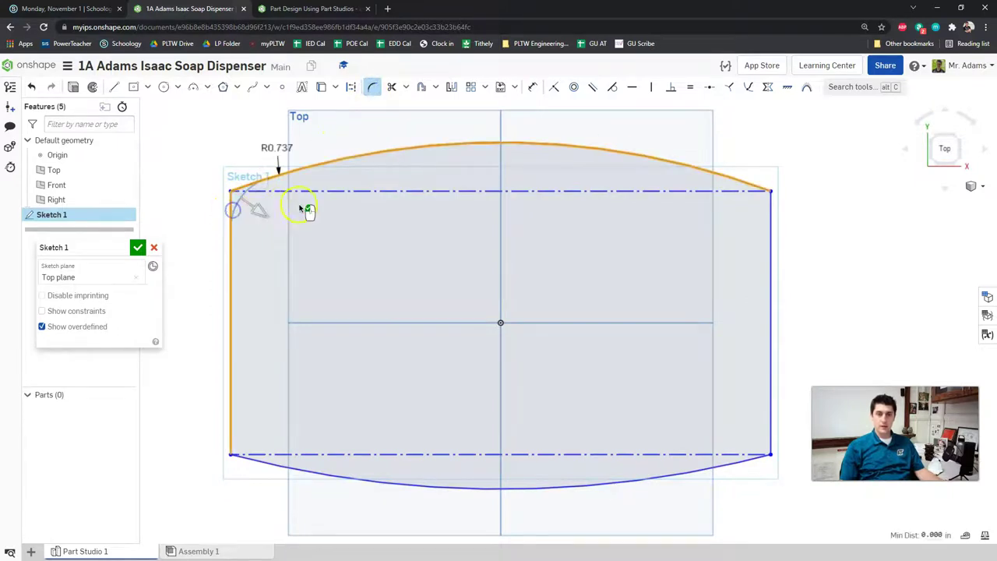
{"action": "left_click", "coordinate": [299, 9]}
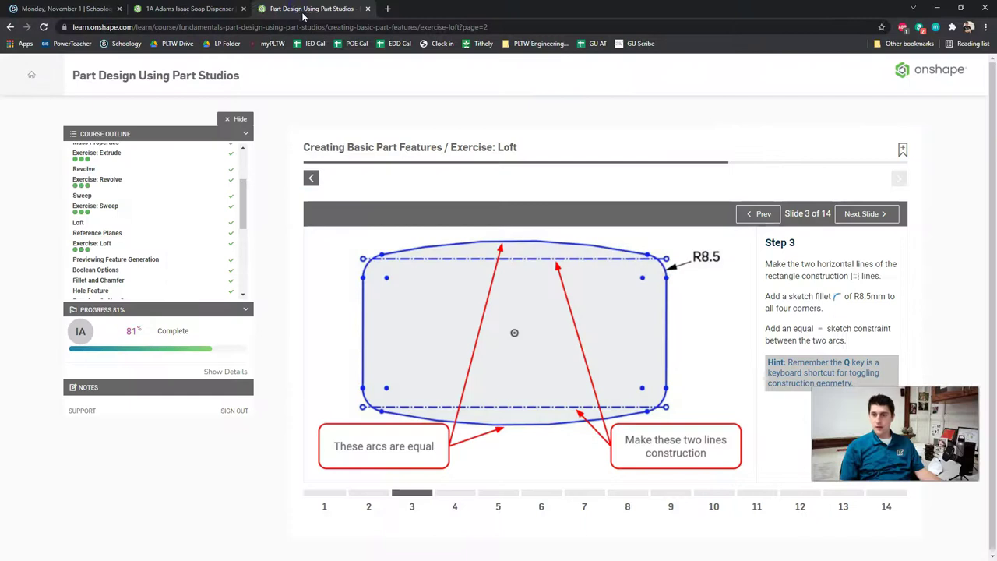
{"action": "left_click", "coordinate": [189, 9]}
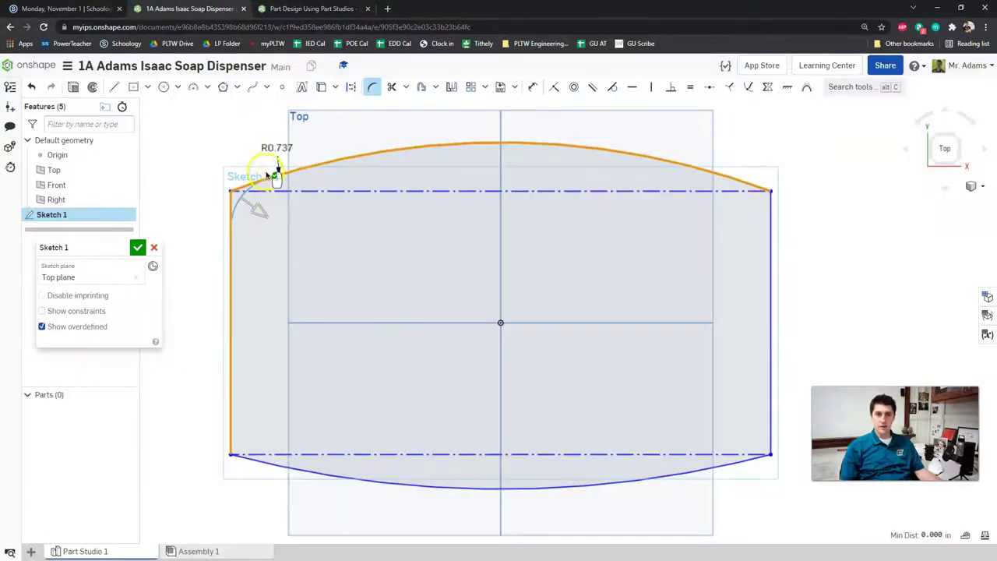
{"action": "double_click", "coordinate": [278, 148]}
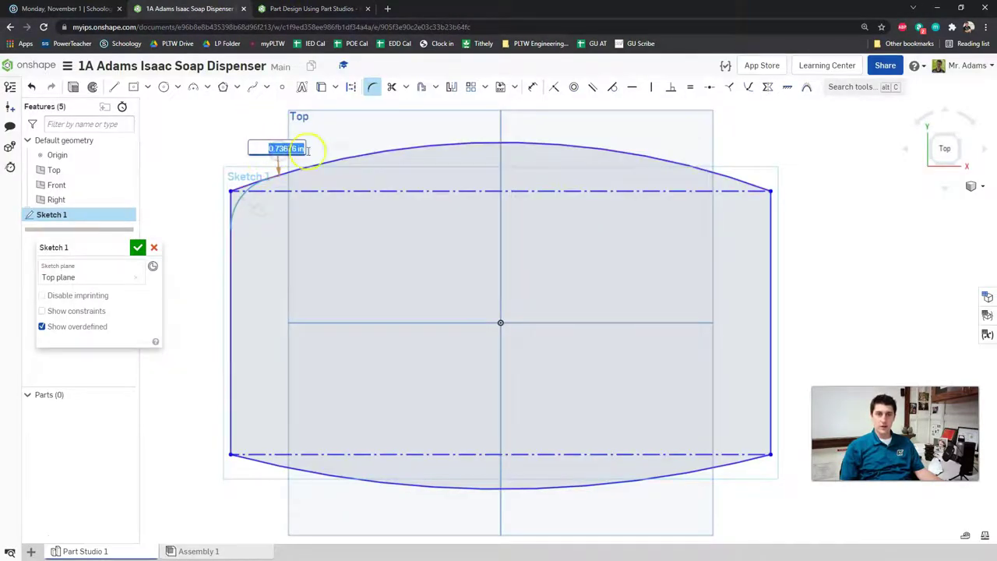
{"action": "type", "text": "6"}
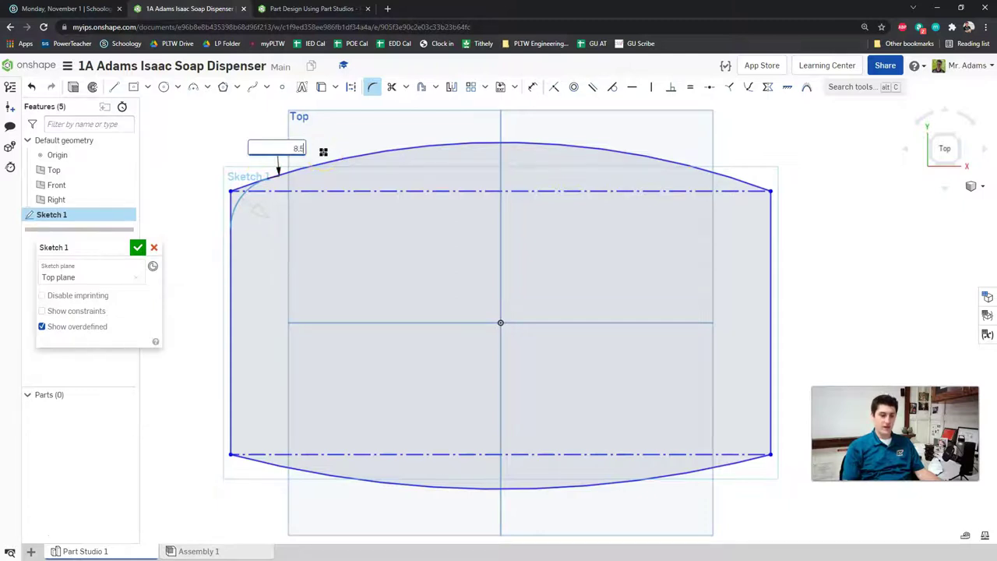
{"action": "type", "text": "35"}
{"action": "key", "text": "Return"}
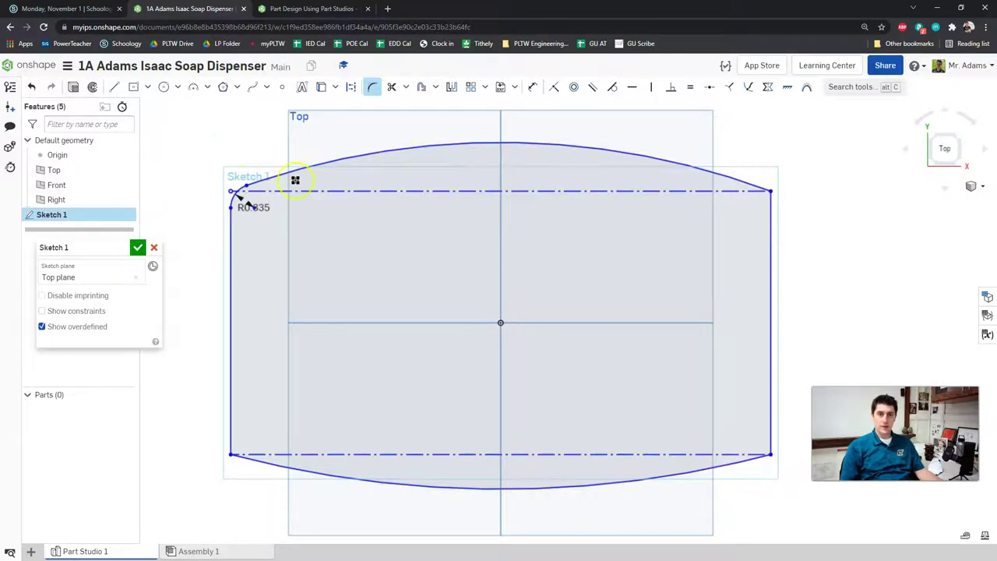
- Add 8.5 mm sketch fillets to the profile's upper-right, lower-right and lower-left corners, between the arcs and the vertical lines
{"action": "left_click", "coordinate": [752, 183]}
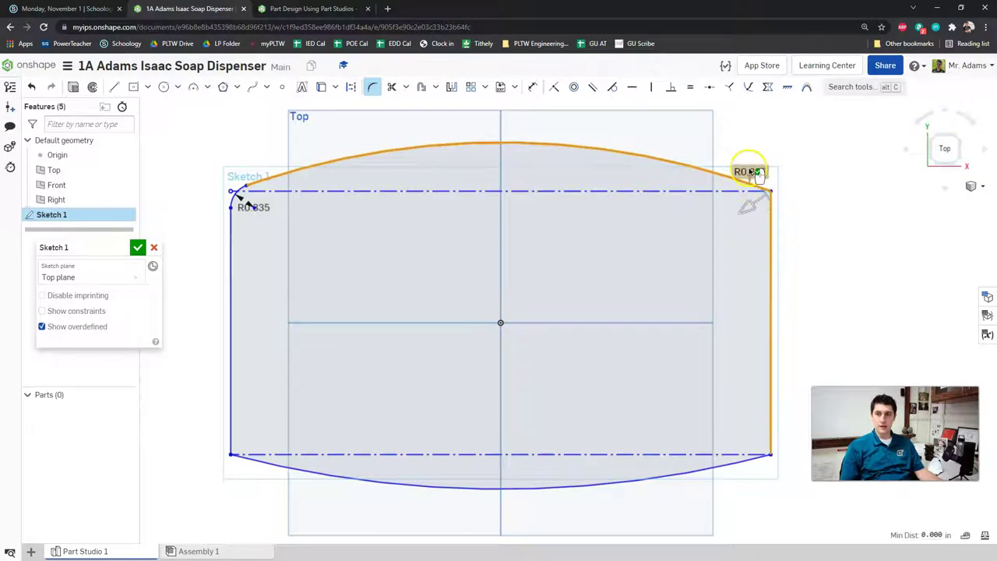
{"action": "left_click", "coordinate": [773, 207]}
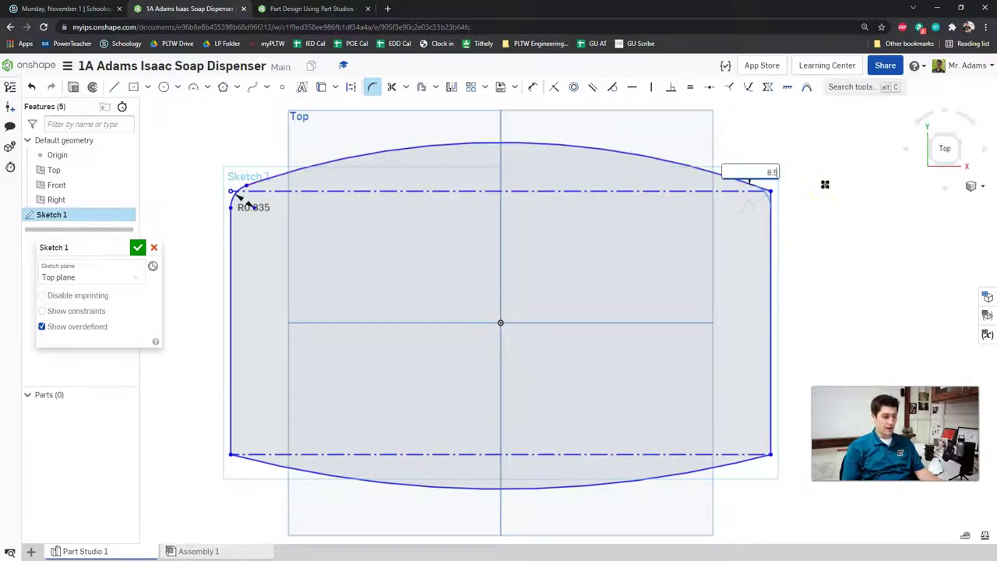
{"action": "key", "text": "Escape"}
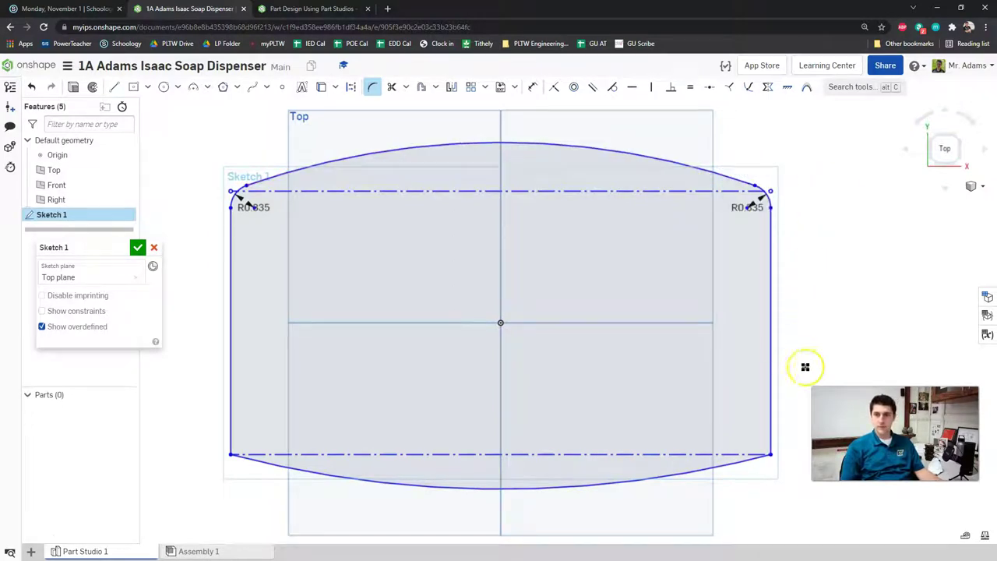
{"action": "left_click", "coordinate": [771, 436]}
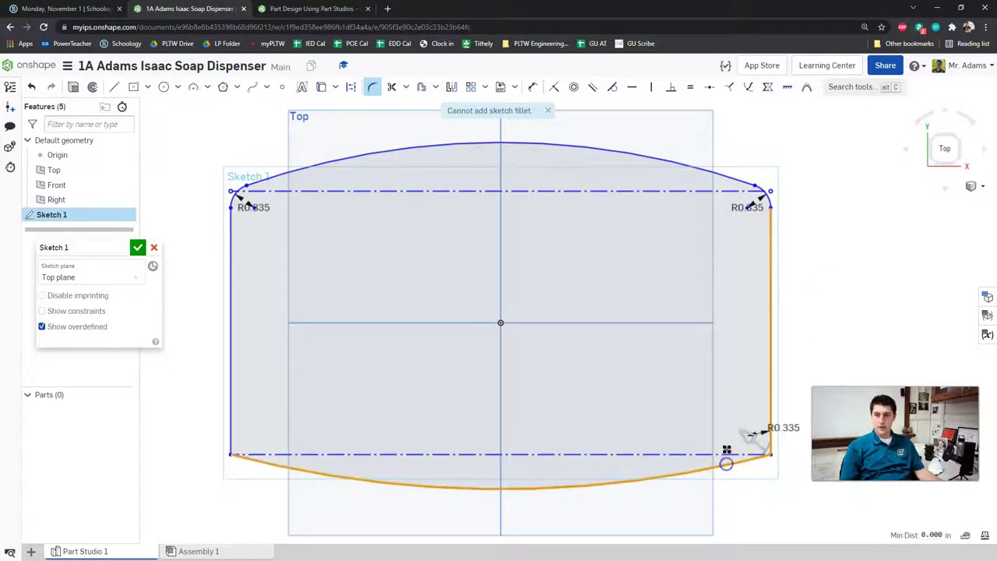
{"action": "left_click", "coordinate": [770, 428]}
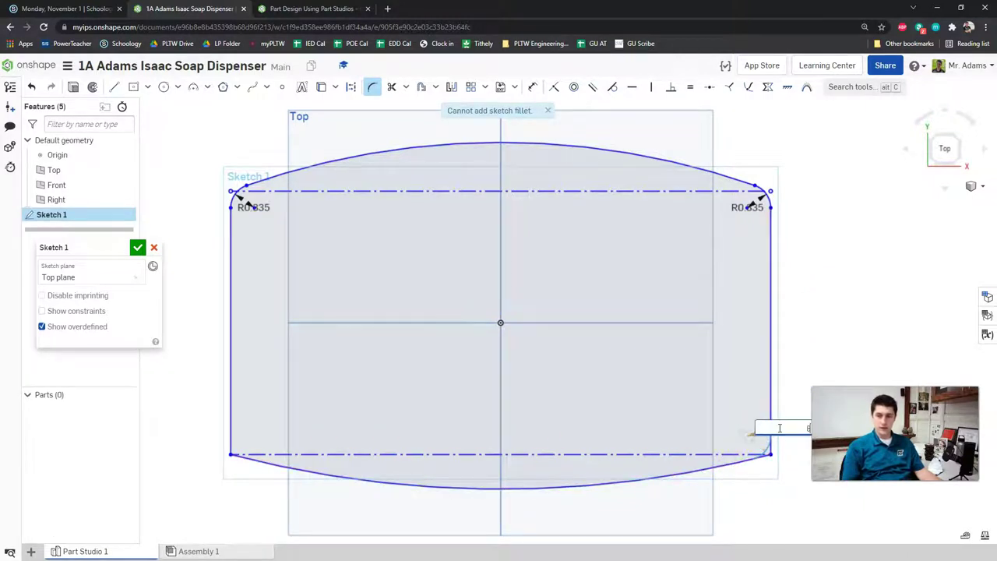
{"action": "key", "text": "Return"}
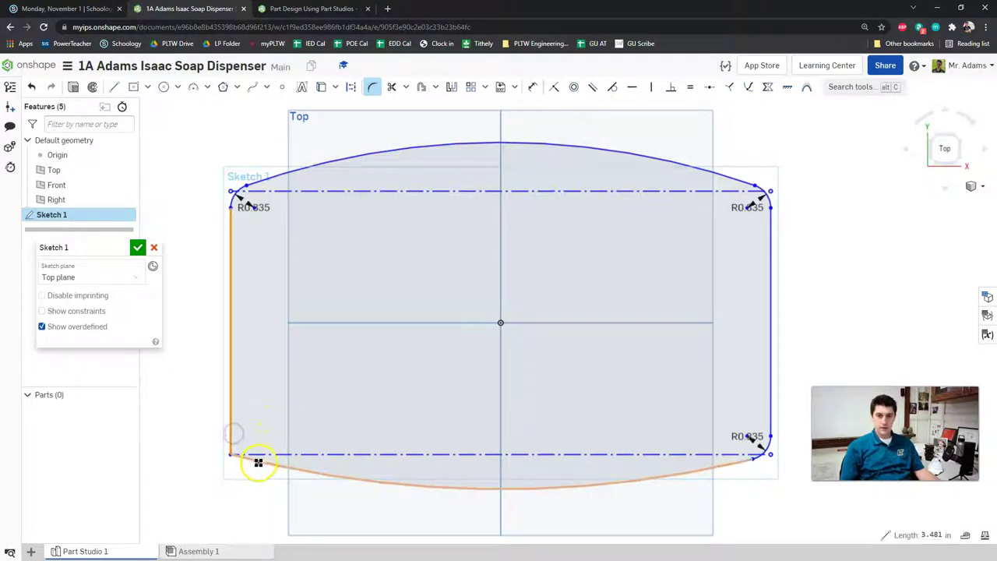
{"action": "left_click", "coordinate": [234, 467]}
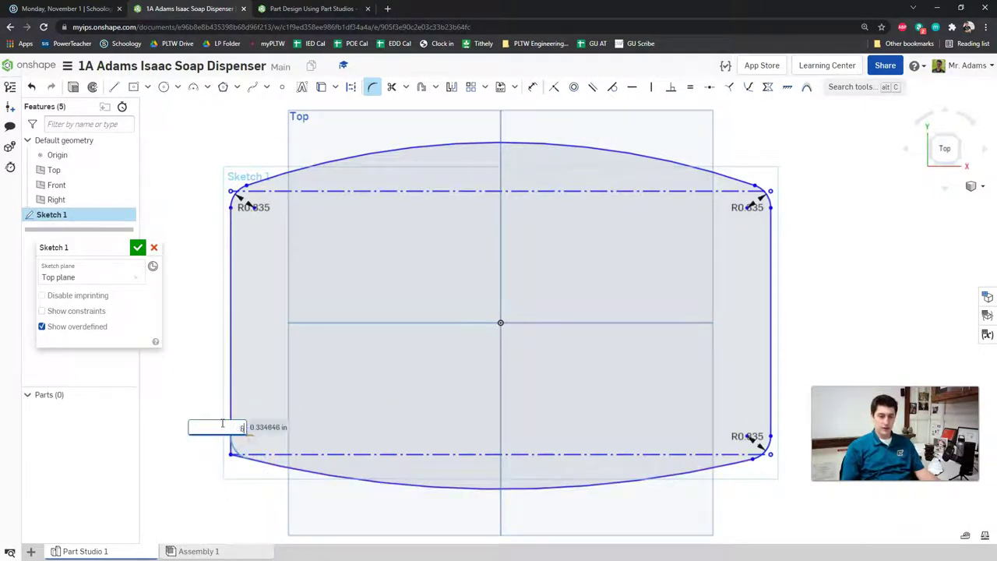
{"action": "type", "text": ".635mm"}
{"action": "key", "text": "Return"}
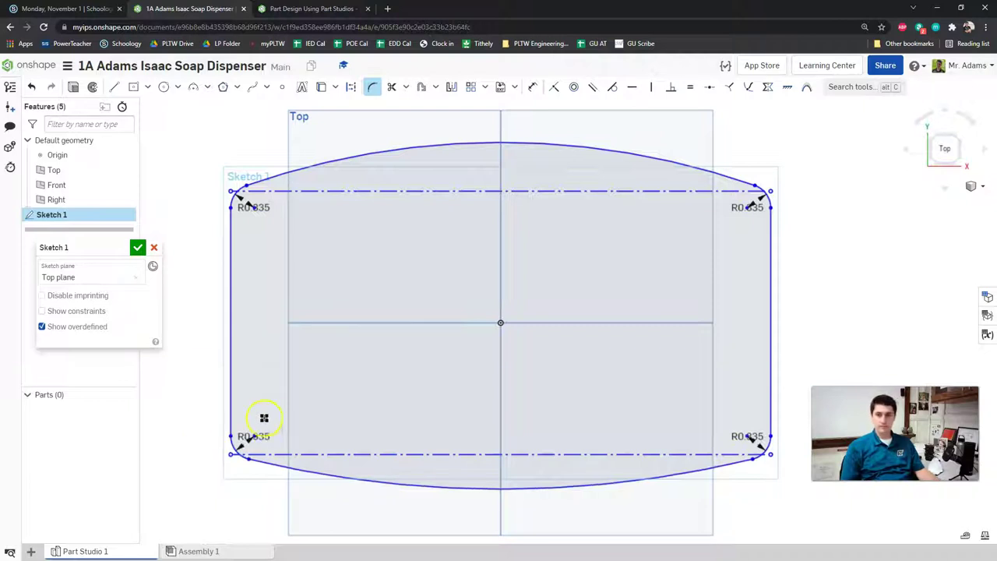
- As Step 3 of the exercise instructs, apply an equal constraint between the upper and lower arcs
{"action": "left_click", "coordinate": [311, 9]}
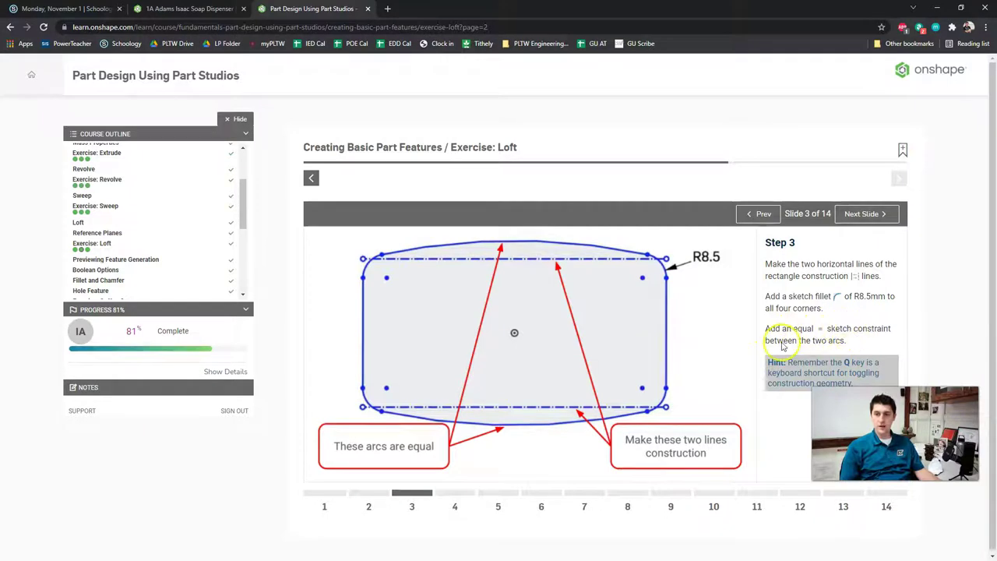
{"action": "left_click", "coordinate": [208, 11]}
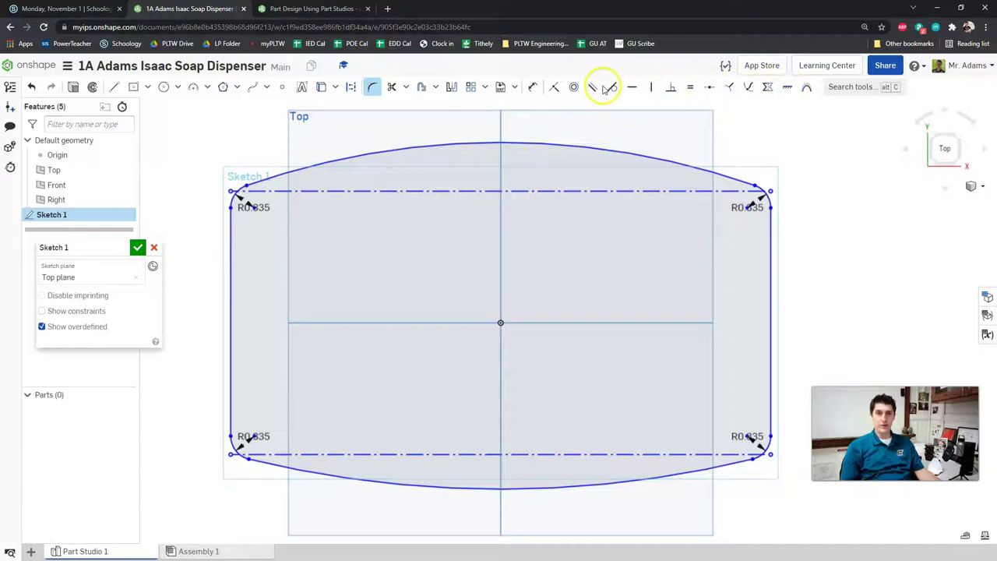
{"action": "left_click", "coordinate": [690, 88]}
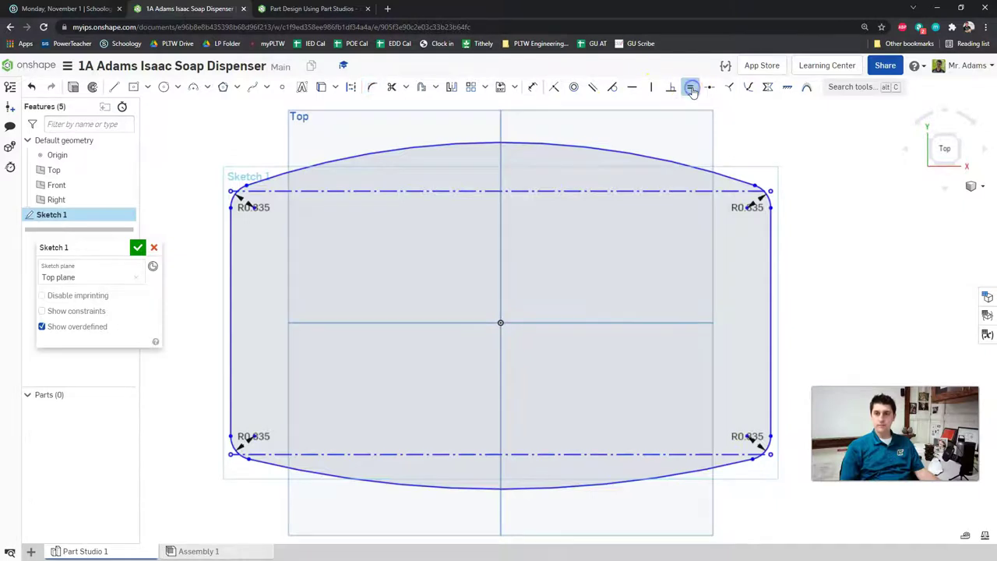
{"action": "left_click", "coordinate": [521, 144]}
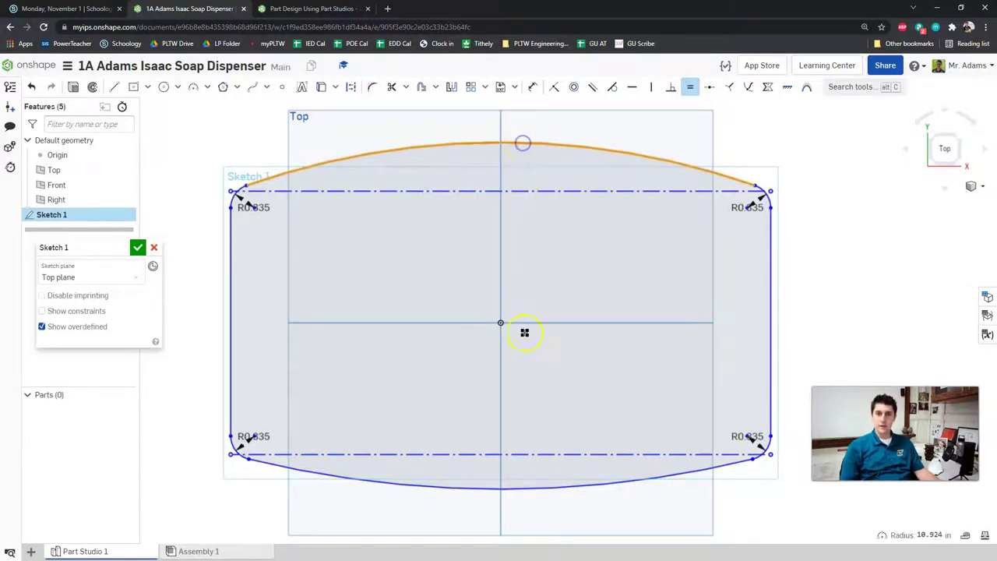
{"action": "left_click", "coordinate": [520, 488]}
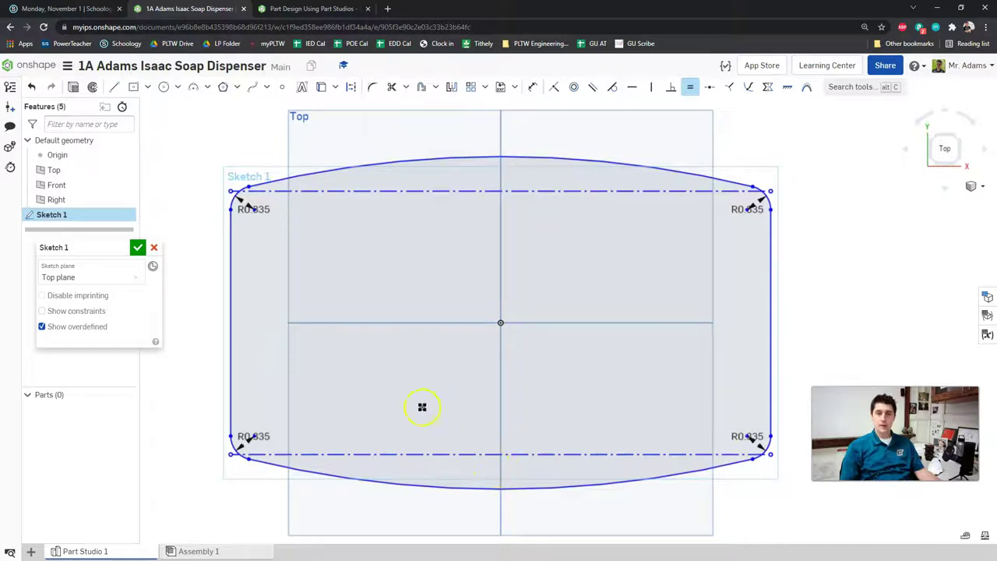
- Advance the exercise to Step 4 and dimension the sketch's lower arc with a radius of 200 mm
{"action": "left_click", "coordinate": [343, 8]}
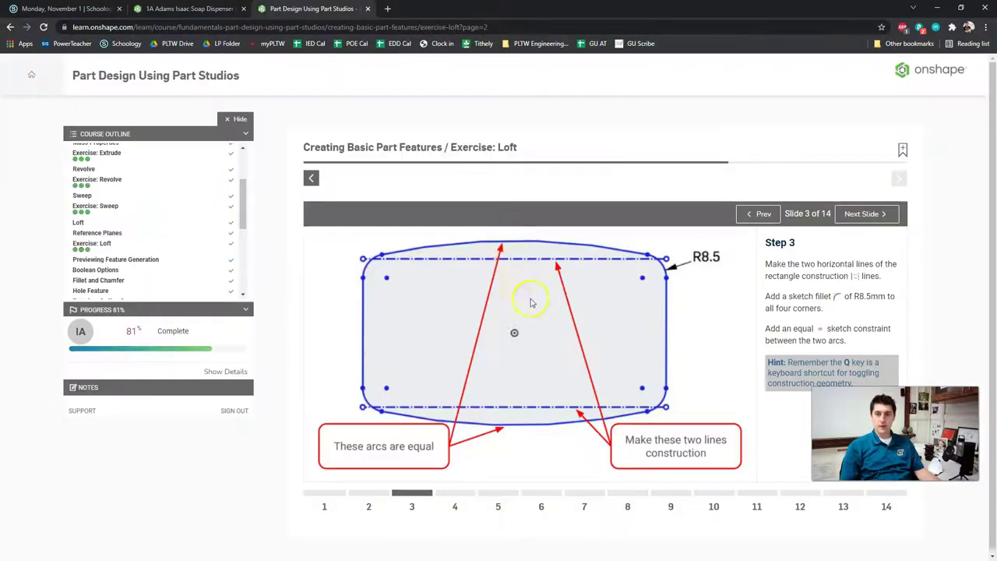
{"action": "left_click", "coordinate": [866, 213]}
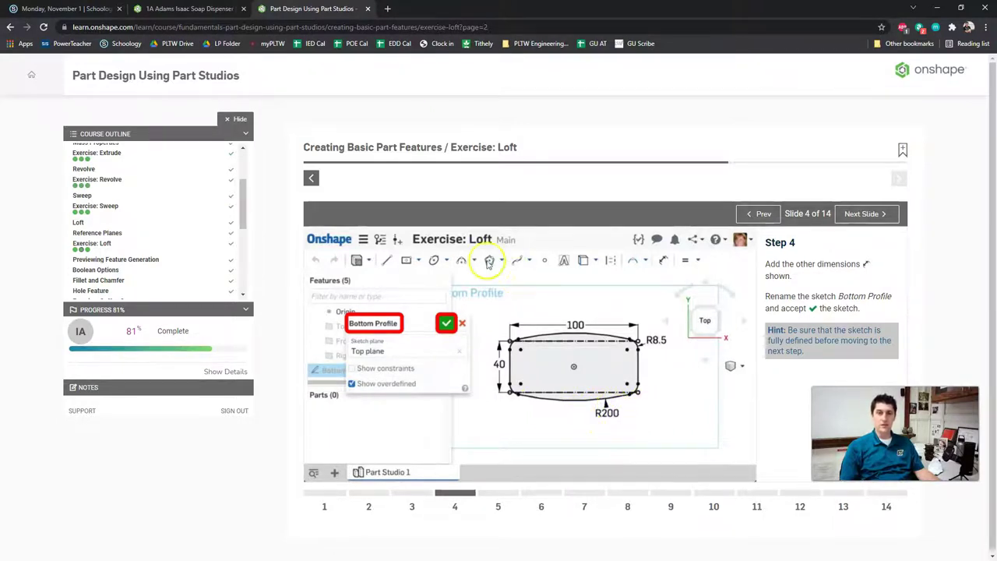
{"action": "left_click", "coordinate": [195, 8]}
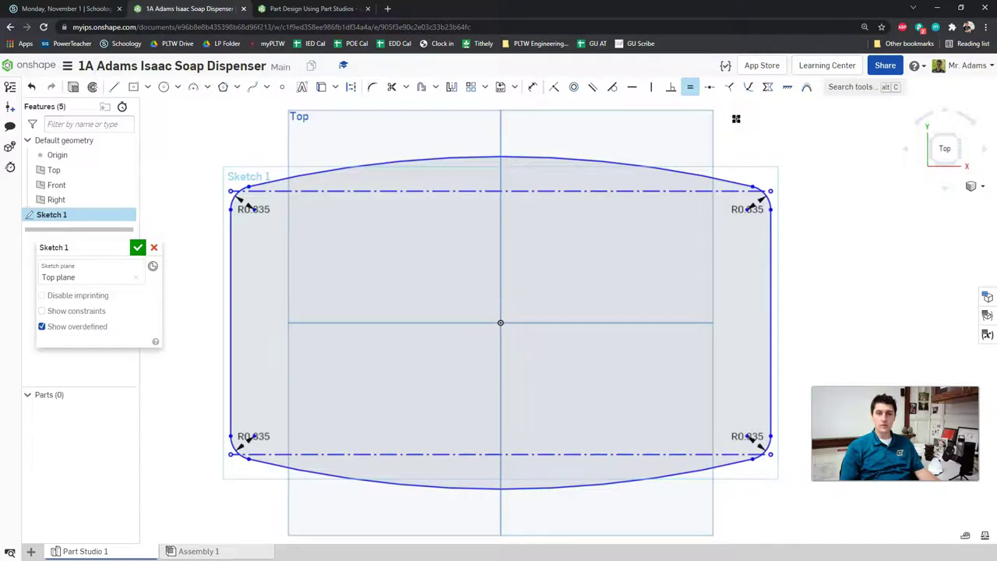
{"action": "key", "text": "d"}
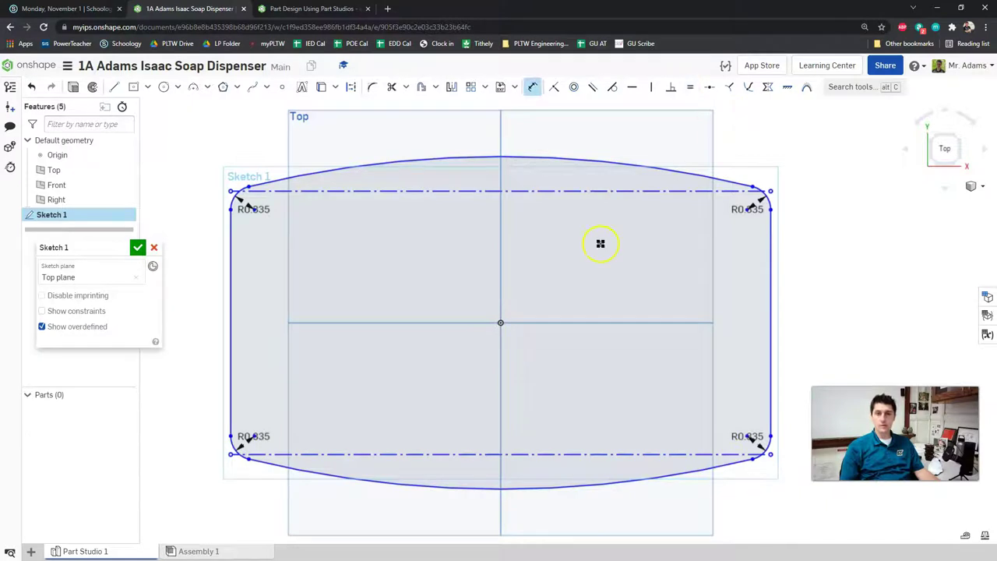
{"action": "left_click", "coordinate": [583, 489]}
{"action": "left_click", "coordinate": [637, 514]}
{"action": "type", "text": "200mm"}
{"action": "key", "text": "Return"}
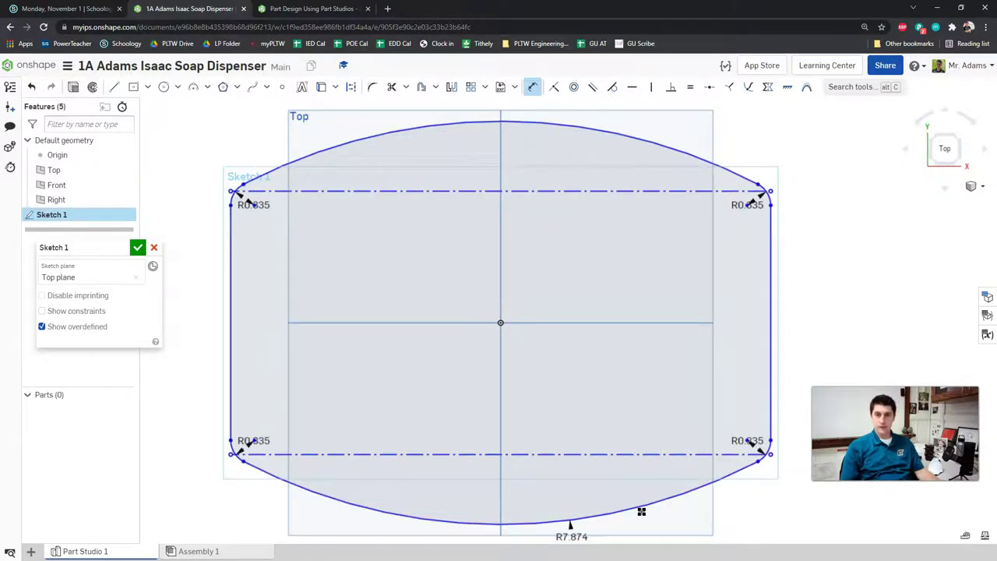
- Following Step 4 of the exercise, dimension the horizontal distance between the rectangle's two upper corner points as 100 mm
{"action": "scroll", "coordinate": [598, 352], "scroll_direction": "down", "scroll_amount": 3}
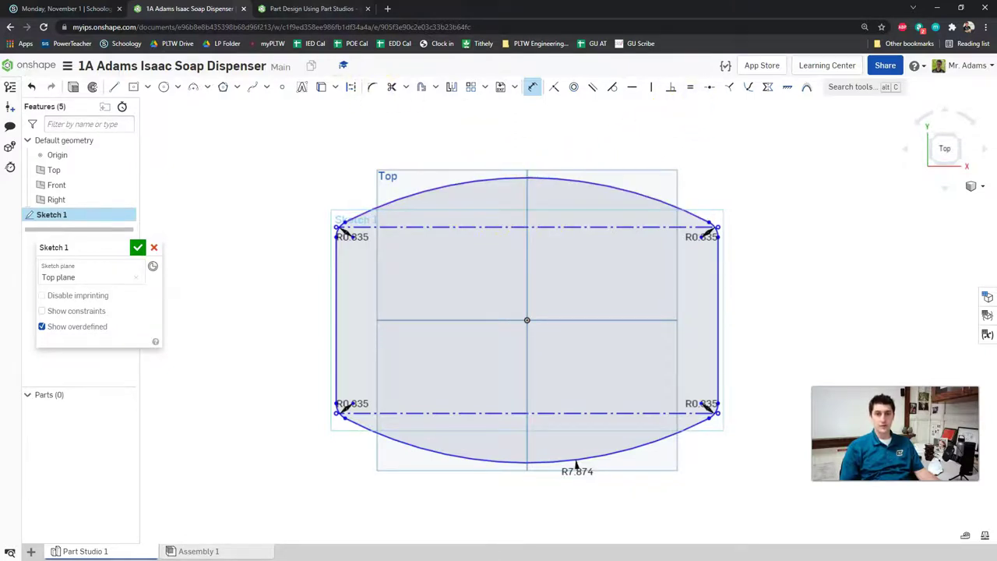
{"action": "left_click", "coordinate": [317, 8]}
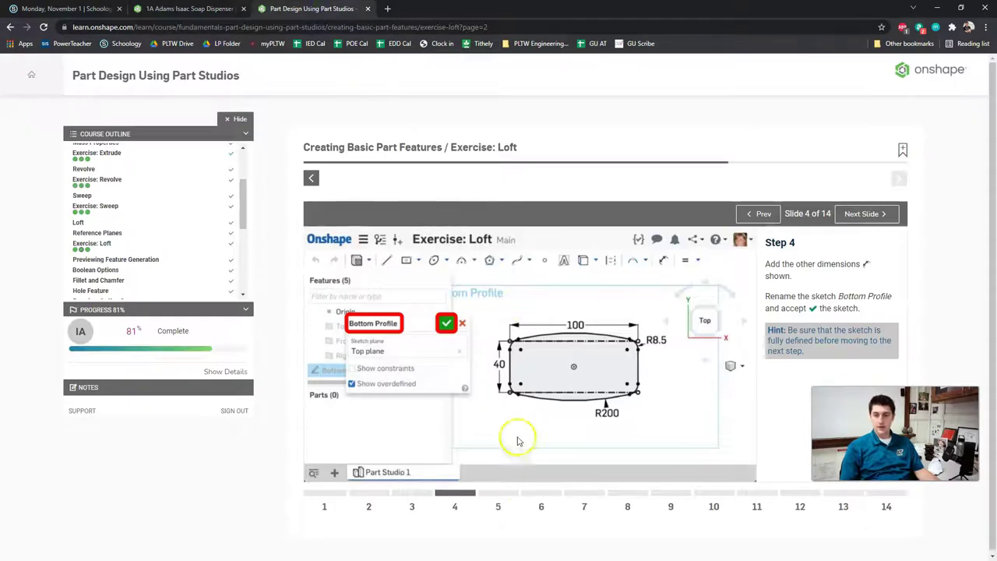
{"action": "left_click", "coordinate": [190, 7]}
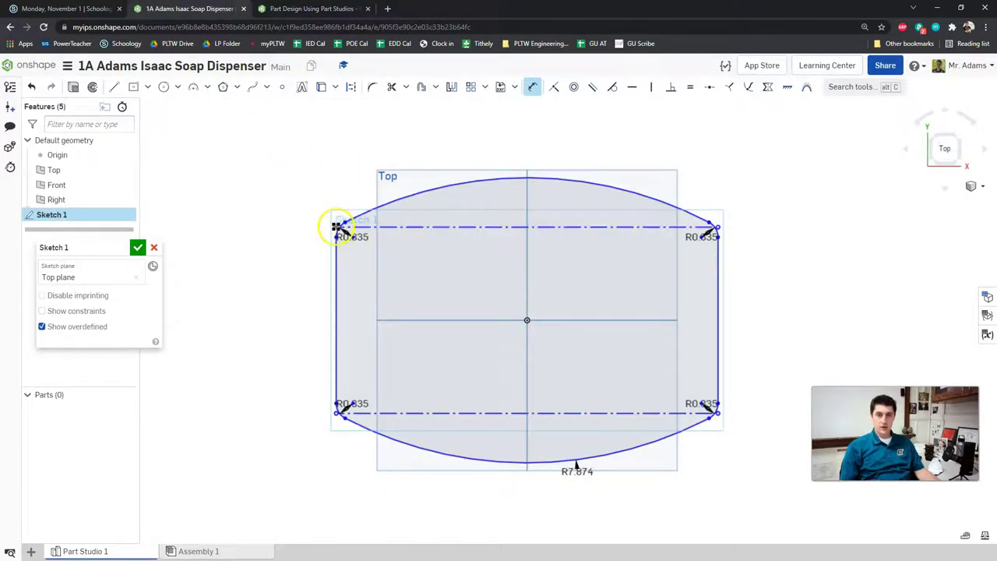
{"action": "scroll", "coordinate": [336, 226], "scroll_direction": "up", "scroll_amount": 3}
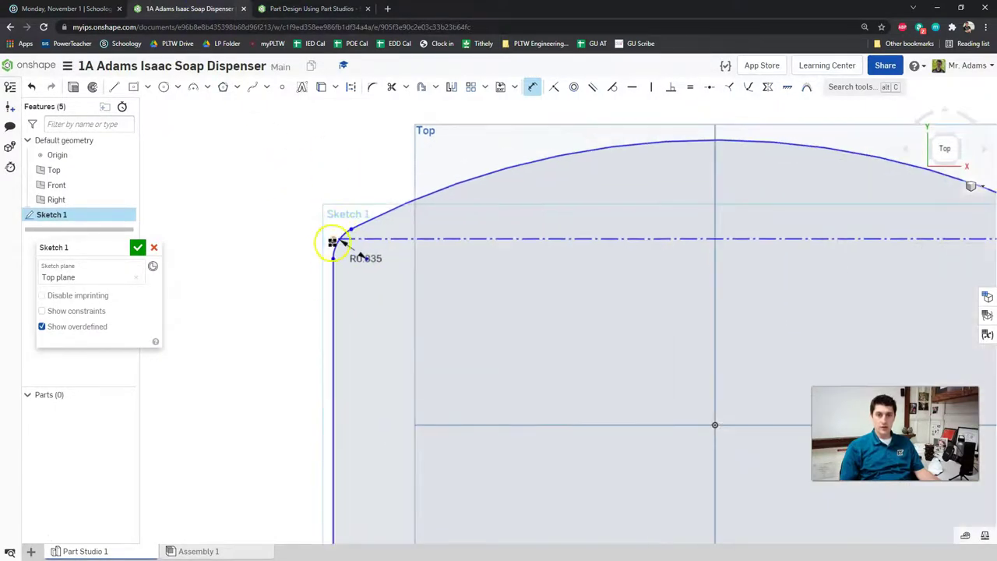
{"action": "scroll", "coordinate": [339, 235], "scroll_direction": "down", "scroll_amount": 3}
{"action": "scroll", "coordinate": [342, 228], "scroll_direction": "up", "scroll_amount": 1}
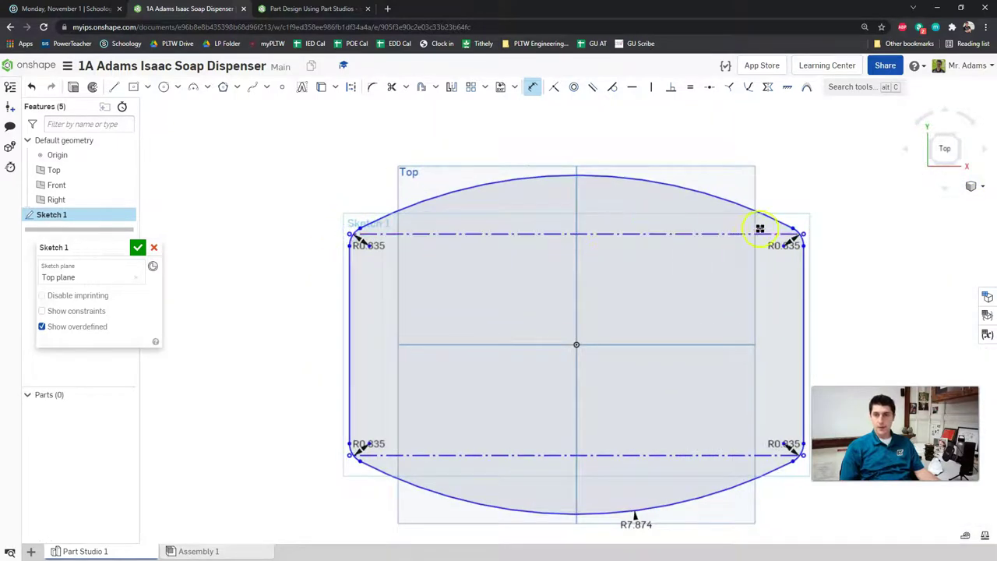
{"action": "left_click_drag", "start_coordinate": [802, 232], "coordinate": [570, 126]}
{"action": "type", "text": "100mm"}
{"action": "key", "text": "Return"}
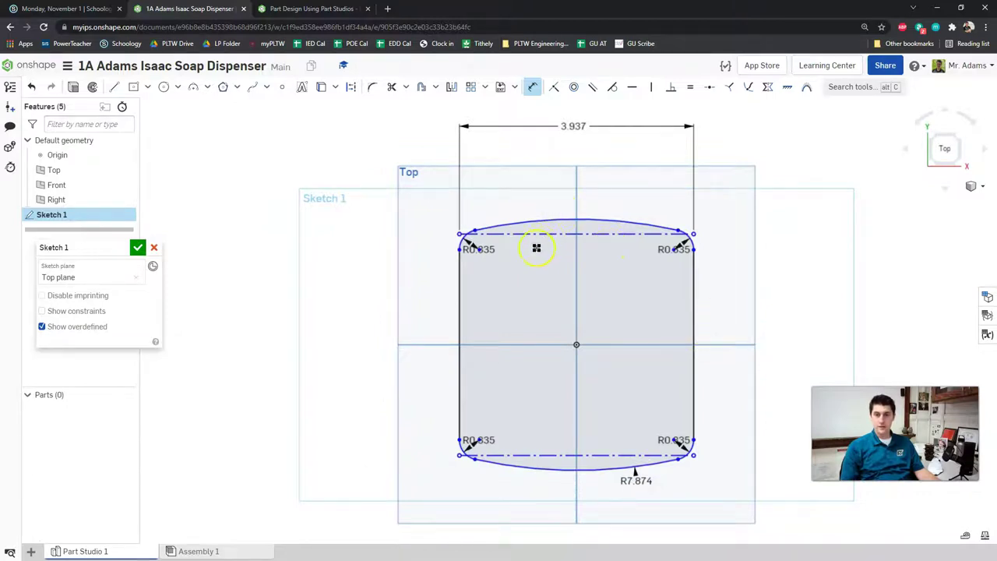
- Following Step 4 of the exercise, dimension the vertical distance between the rectangle's two left corner points as 40 mm (1.575 in)
{"action": "left_click", "coordinate": [315, 8]}
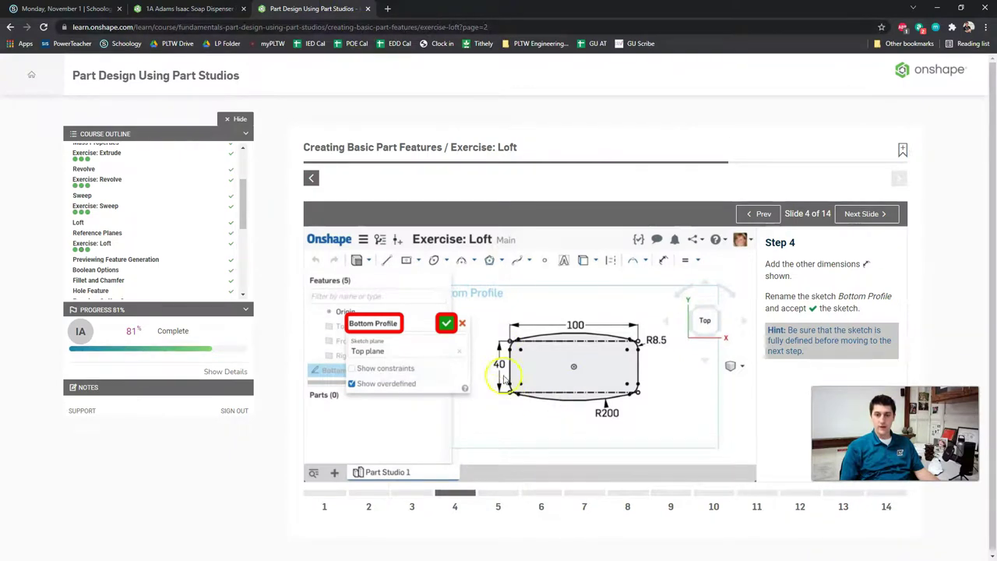
{"action": "left_click", "coordinate": [218, 8]}
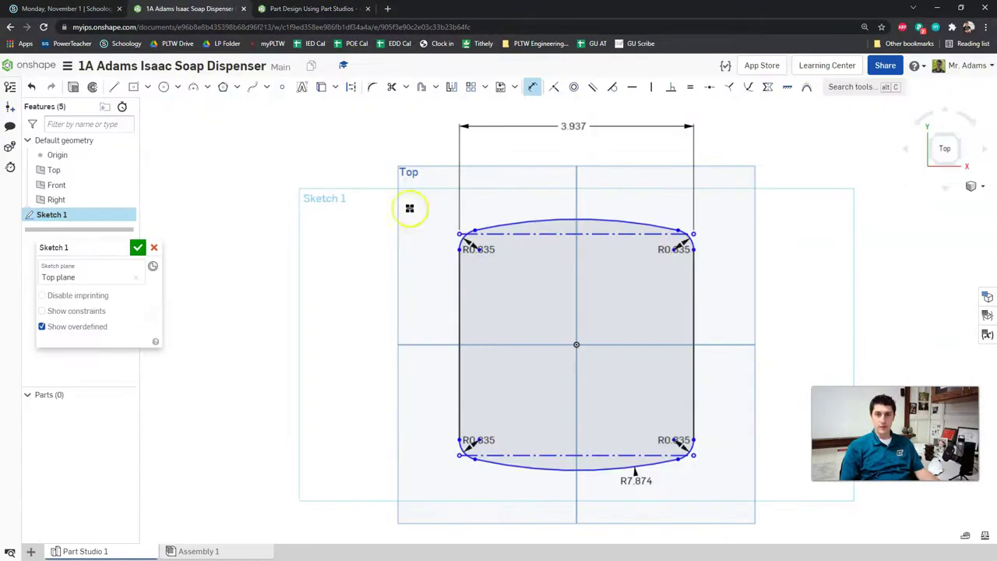
{"action": "left_click", "coordinate": [458, 453]}
{"action": "left_click", "coordinate": [429, 355]}
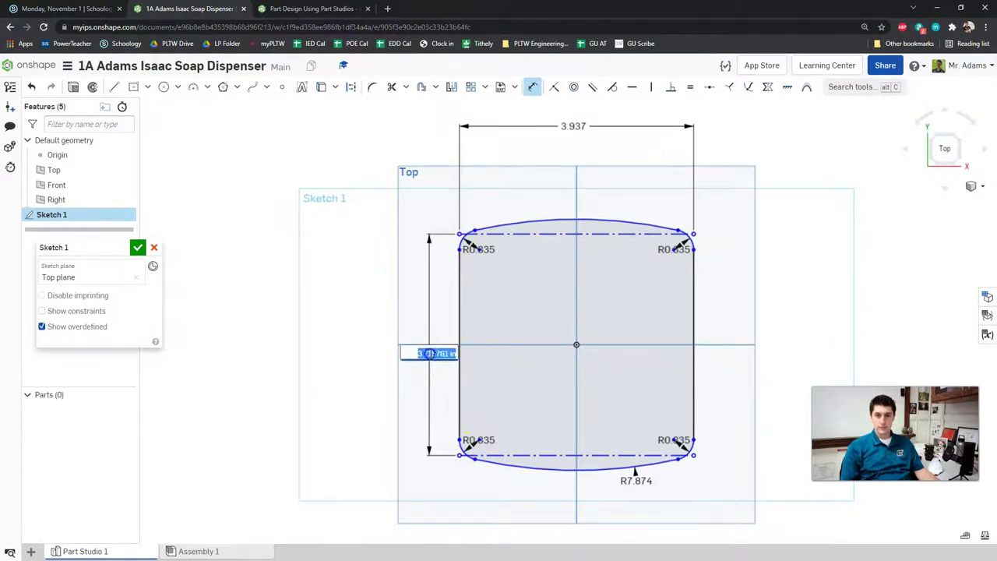
{"action": "type", "text": "1.575"}
{"action": "key", "text": "Return"}
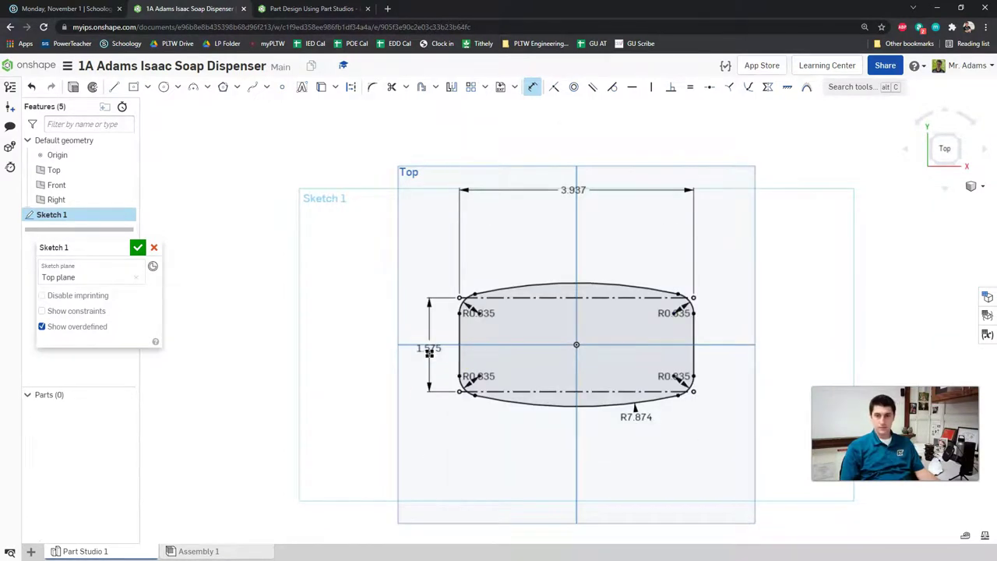
{"action": "scroll", "coordinate": [578, 356], "scroll_direction": "up", "scroll_amount": 2}
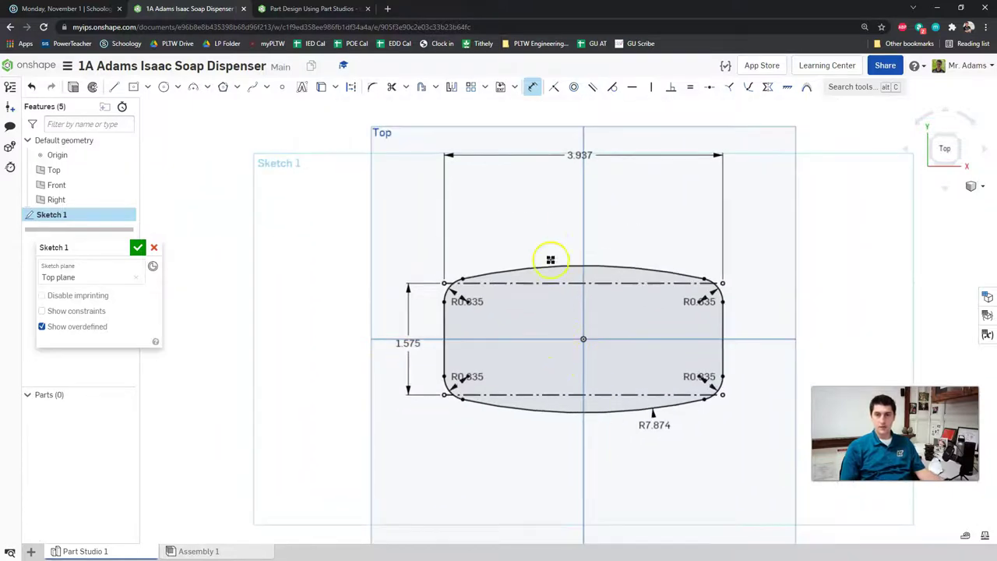
{"action": "key", "text": "Escape"}
- Reposition the overall width dimension closer to the profile and move the four corner fillet radius labels outside the outline
{"action": "left_click_drag", "start_coordinate": [579, 158], "coordinate": [582, 232]}
{"action": "scroll", "coordinate": [687, 251], "scroll_direction": "up", "scroll_amount": 2}
{"action": "left_click_drag", "start_coordinate": [377, 324], "coordinate": [274, 274]}
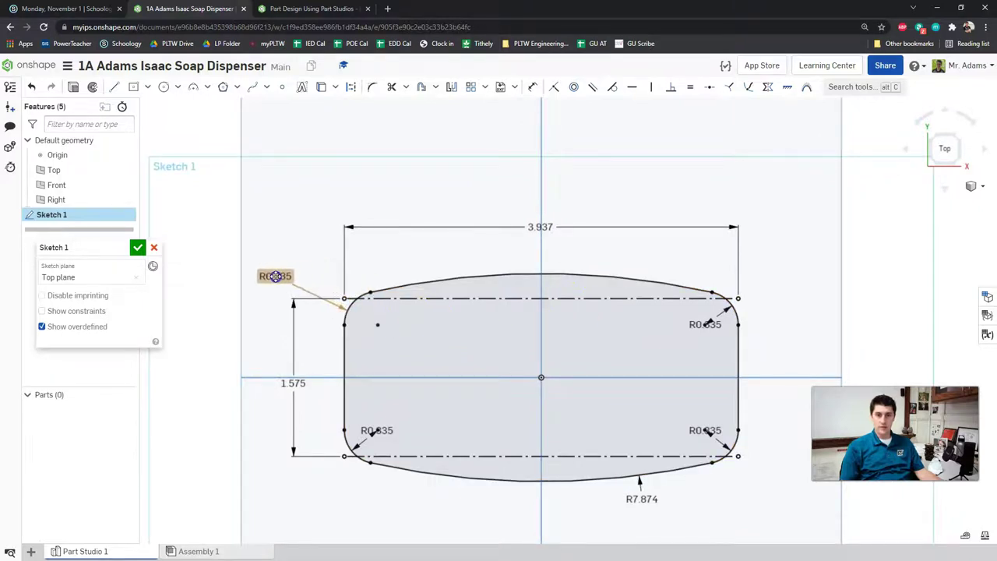
{"action": "left_click_drag", "start_coordinate": [705, 324], "coordinate": [827, 288]}
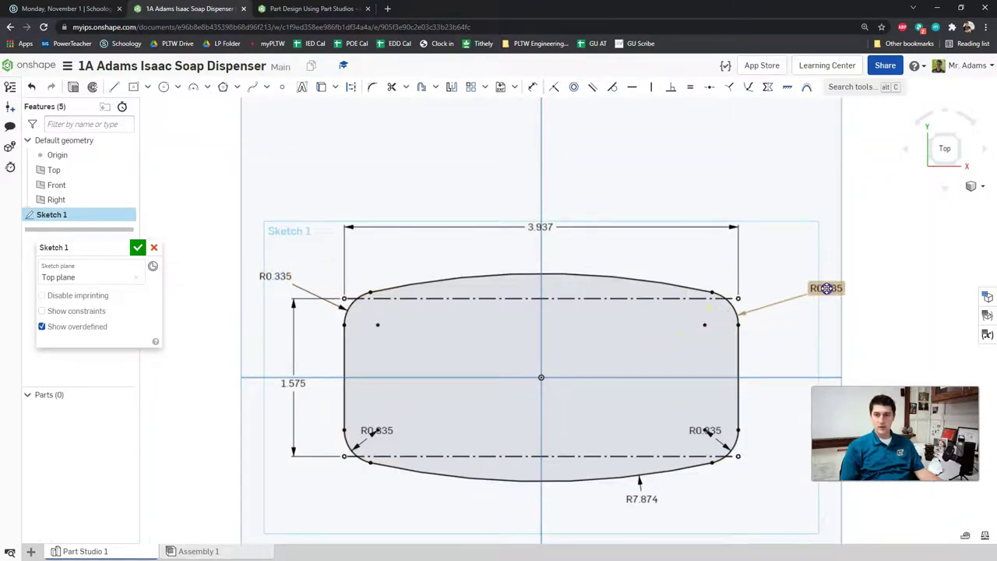
{"action": "left_click_drag", "start_coordinate": [705, 430], "coordinate": [779, 447]}
{"action": "left_click_drag", "start_coordinate": [376, 430], "coordinate": [265, 420]}
{"action": "middle_click_drag", "start_coordinate": [766, 314], "coordinate": [727, 263]}
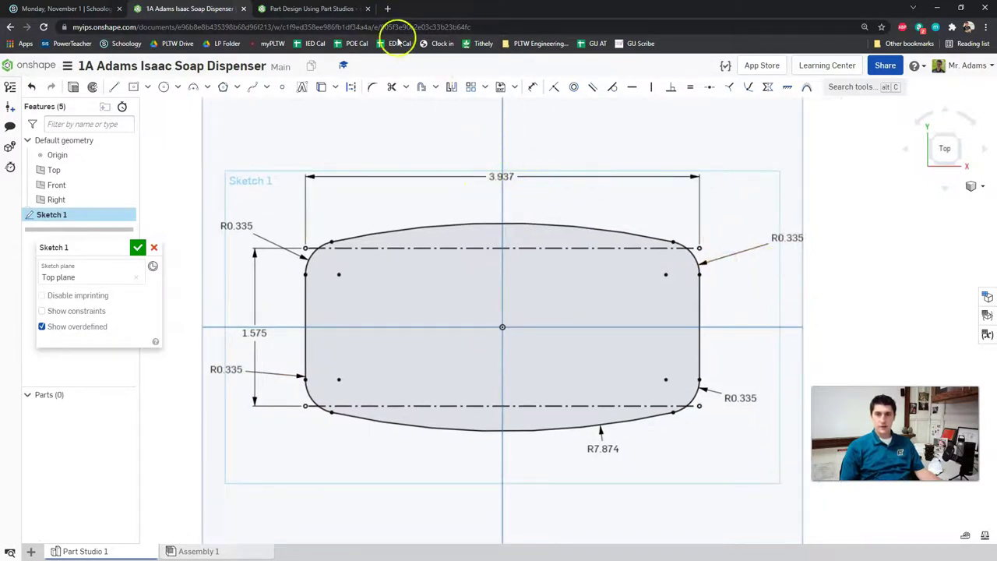
- Compare the sketch's dimensions with Step 4 of the exercise, check the width dimension's entered value, and preview Step 5
{"action": "left_click", "coordinate": [301, 9]}
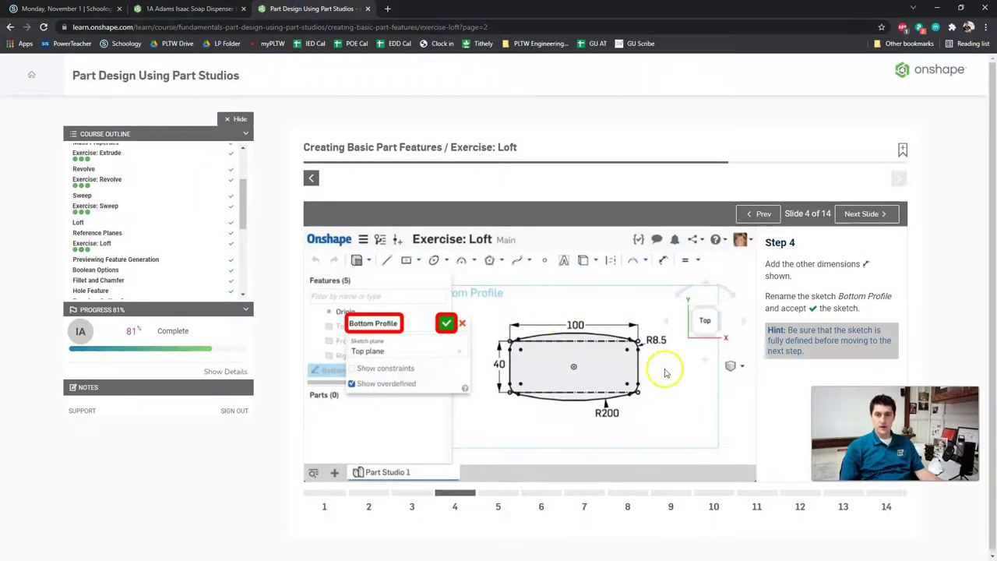
{"action": "left_click", "coordinate": [218, 8]}
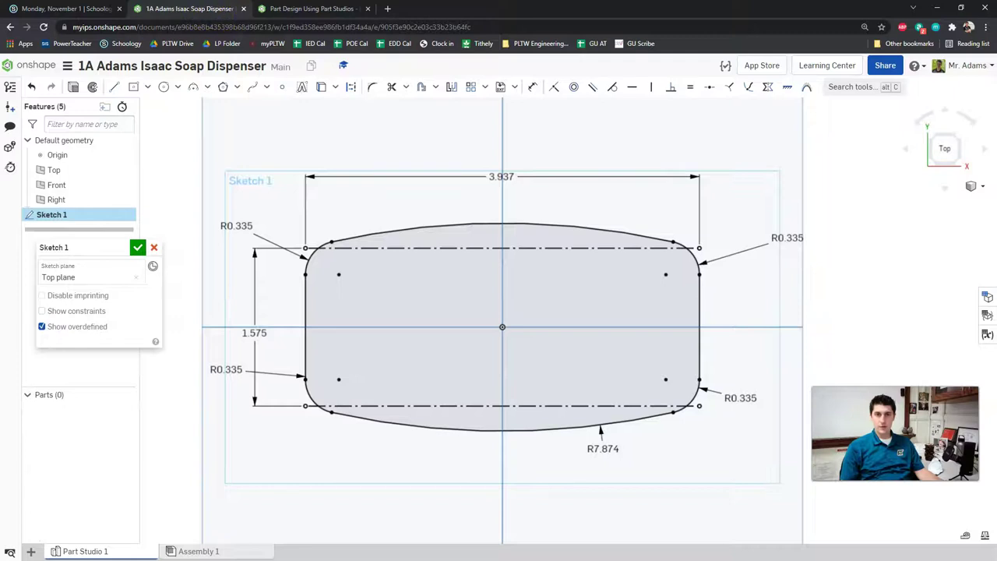
{"action": "double_click", "coordinate": [504, 176]}
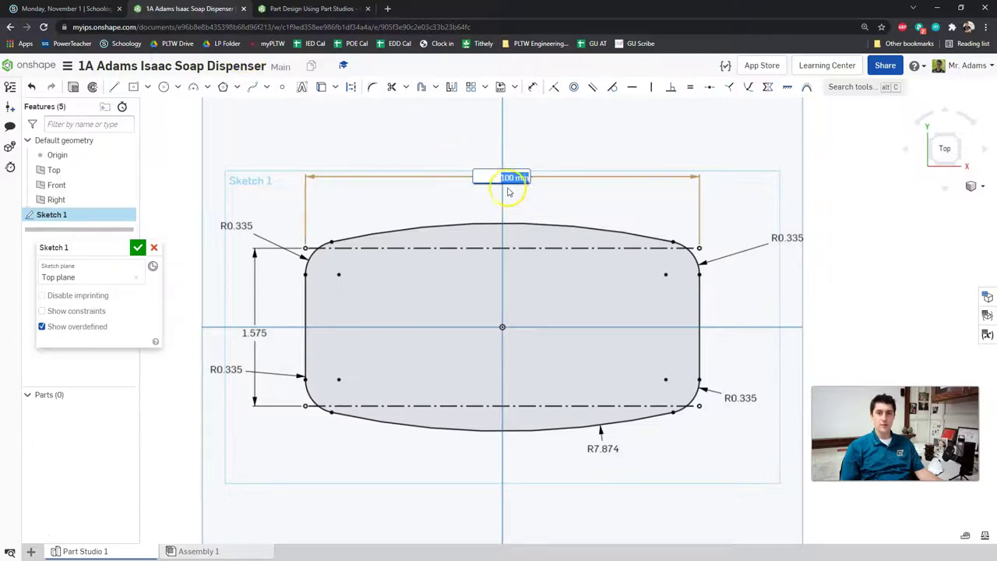
{"action": "key", "text": "Return"}
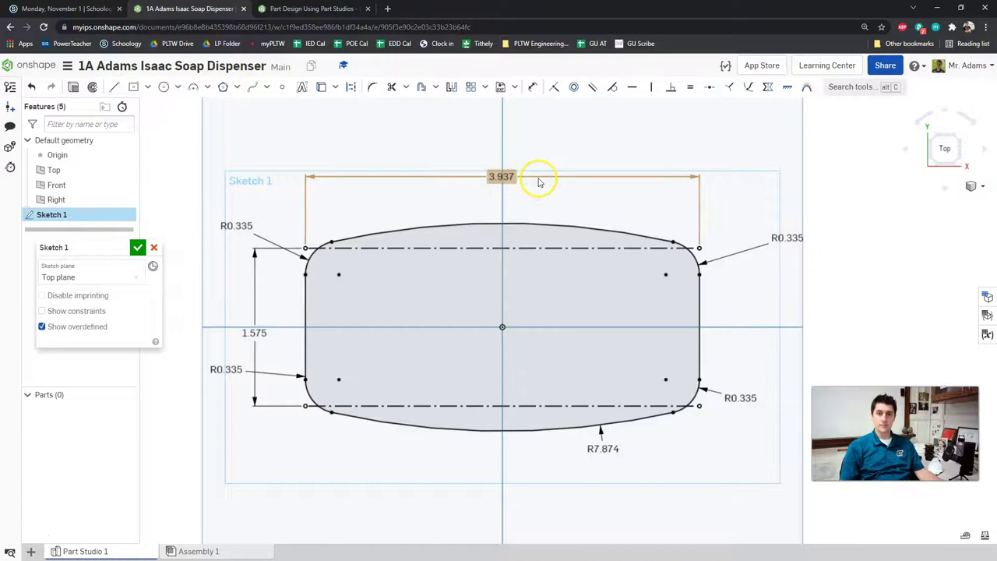
{"action": "left_click", "coordinate": [300, 8]}
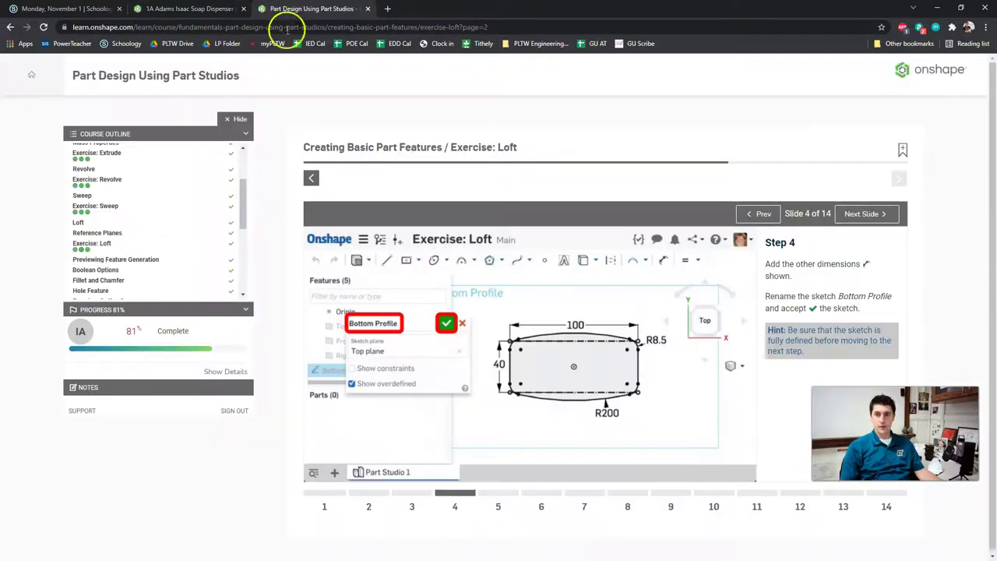
{"action": "left_click", "coordinate": [858, 214]}
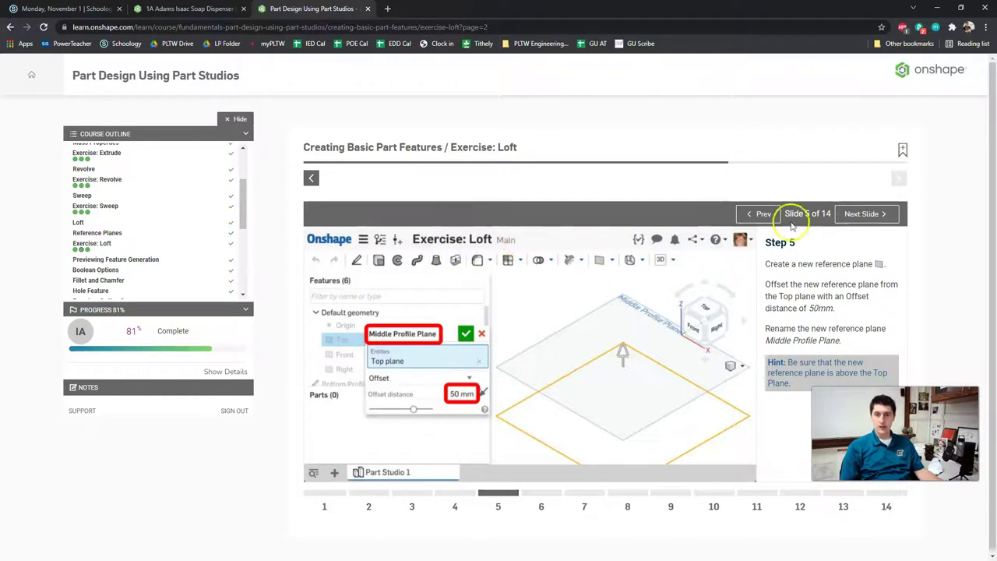
{"action": "left_click", "coordinate": [449, 492]}
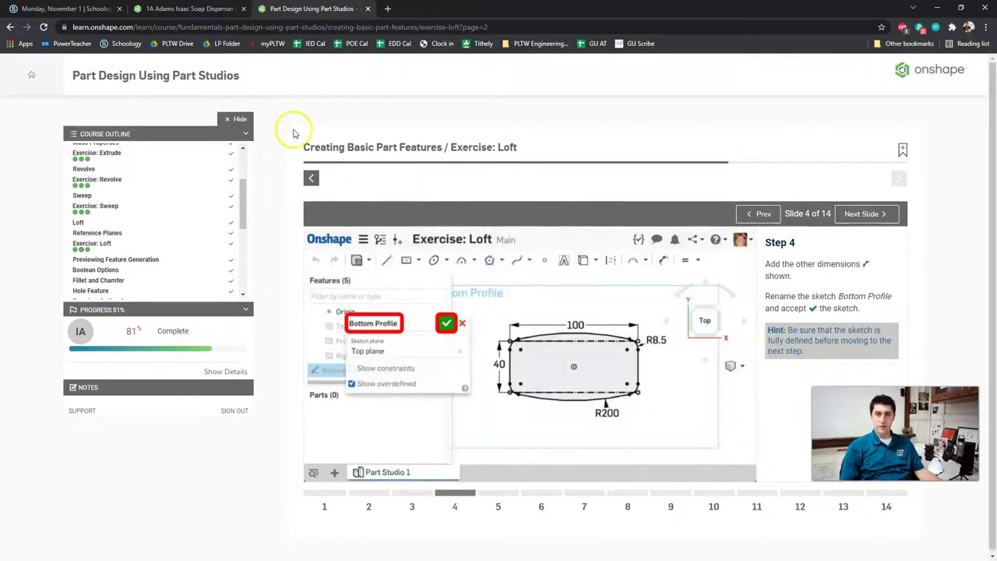
{"action": "left_click", "coordinate": [208, 8]}
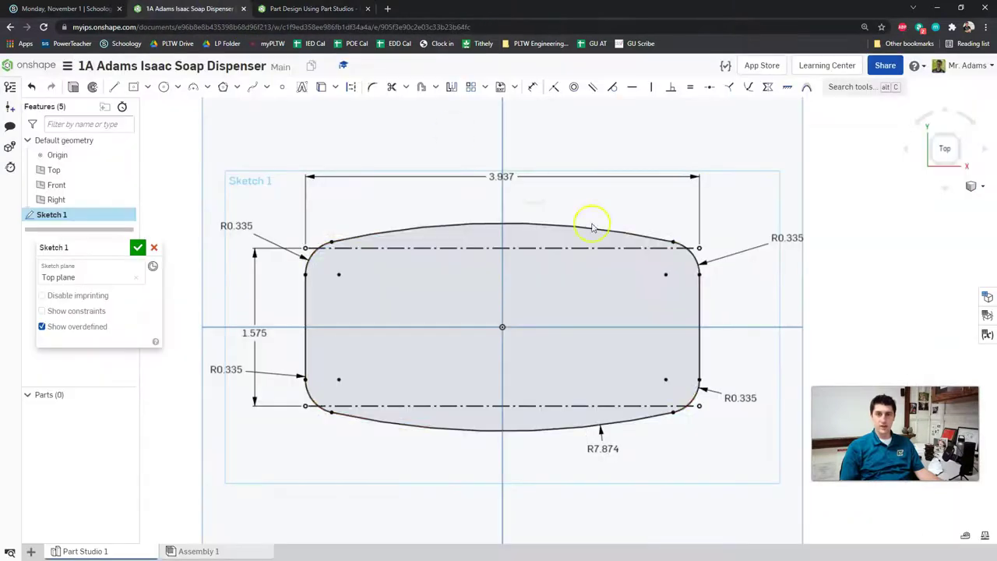
- Accept the fully dimensioned bottom profile sketch on the Top plane
{"action": "left_click", "coordinate": [137, 247]}
{"action": "mouse_move", "coordinate": [574, 330]}
{"action": "right_mouse_down"}
{"action": "mouse_move", "coordinate": [592, 308]}
{"action": "mouse_move", "coordinate": [825, 209]}
{"action": "right_mouse_up"}
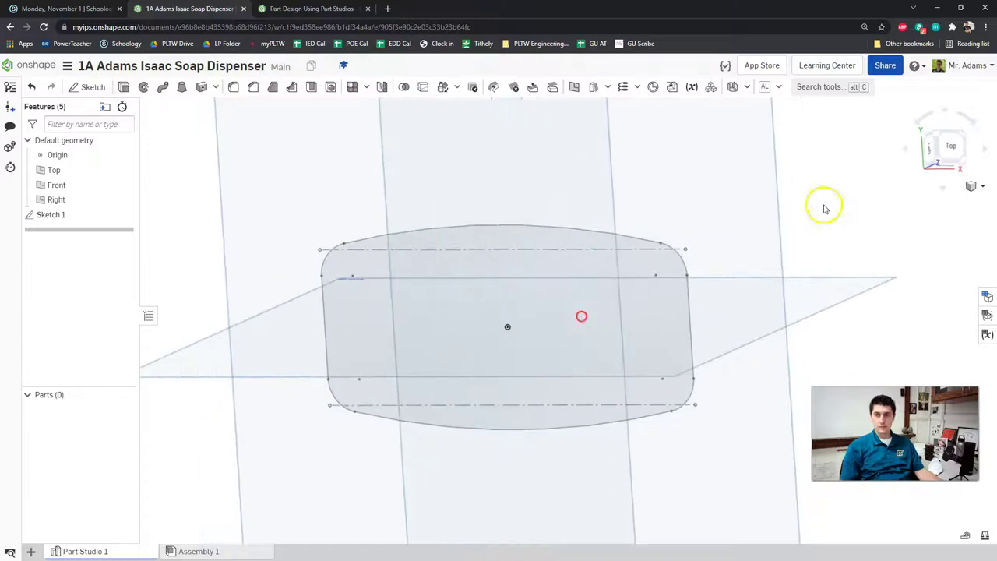
{"action": "left_click", "coordinate": [940, 162]}
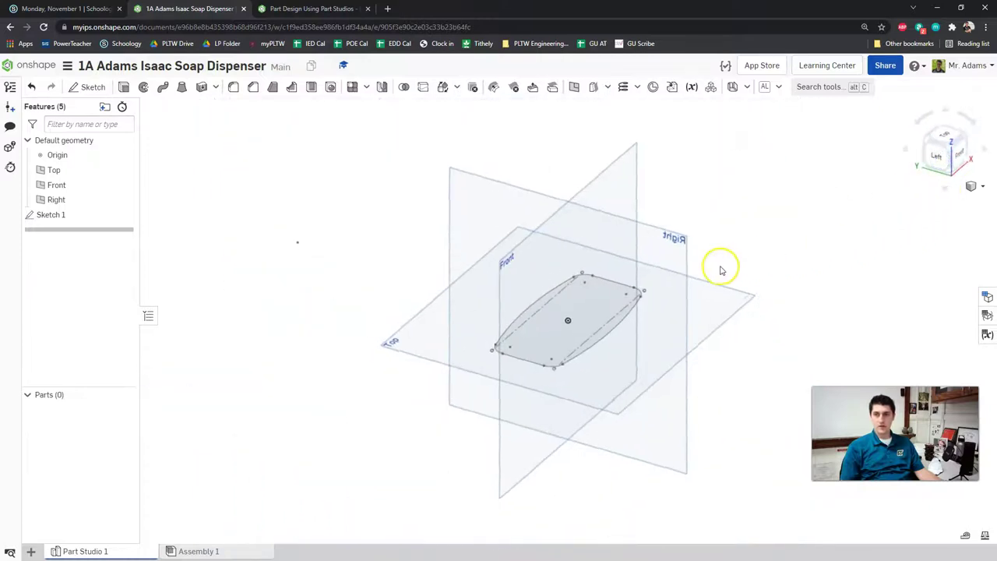
{"action": "left_click", "coordinate": [963, 137]}
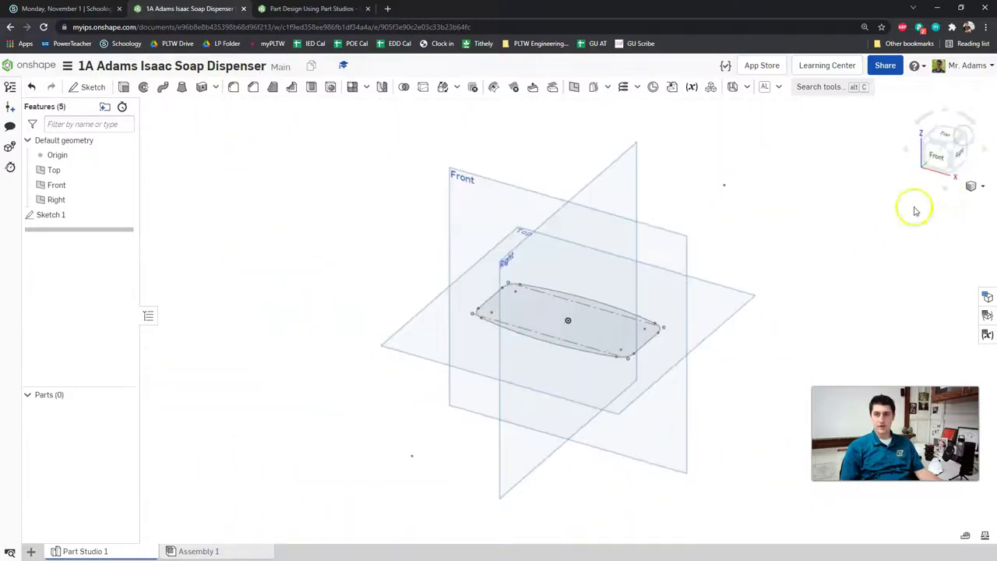
{"action": "mouse_move", "coordinate": [784, 194]}
{"action": "right_mouse_down"}
{"action": "mouse_move", "coordinate": [698, 197]}
{"action": "mouse_move", "coordinate": [779, 194]}
{"action": "right_mouse_up"}
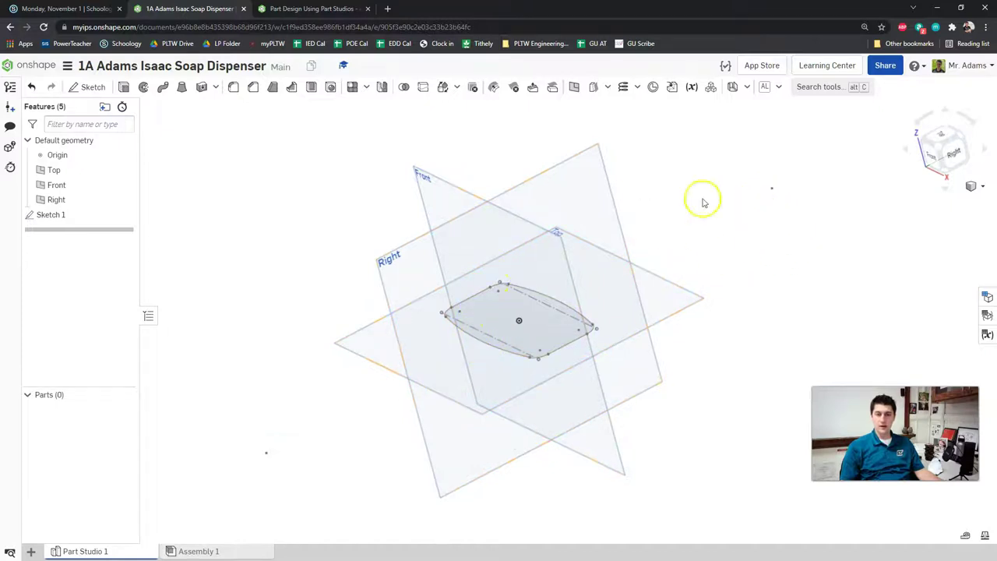
{"action": "mouse_move", "coordinate": [581, 285]}
{"action": "right_mouse_down"}
{"action": "mouse_move", "coordinate": [594, 275]}
{"action": "mouse_move", "coordinate": [583, 285]}
{"action": "mouse_move", "coordinate": [581, 268]}
{"action": "right_mouse_up"}
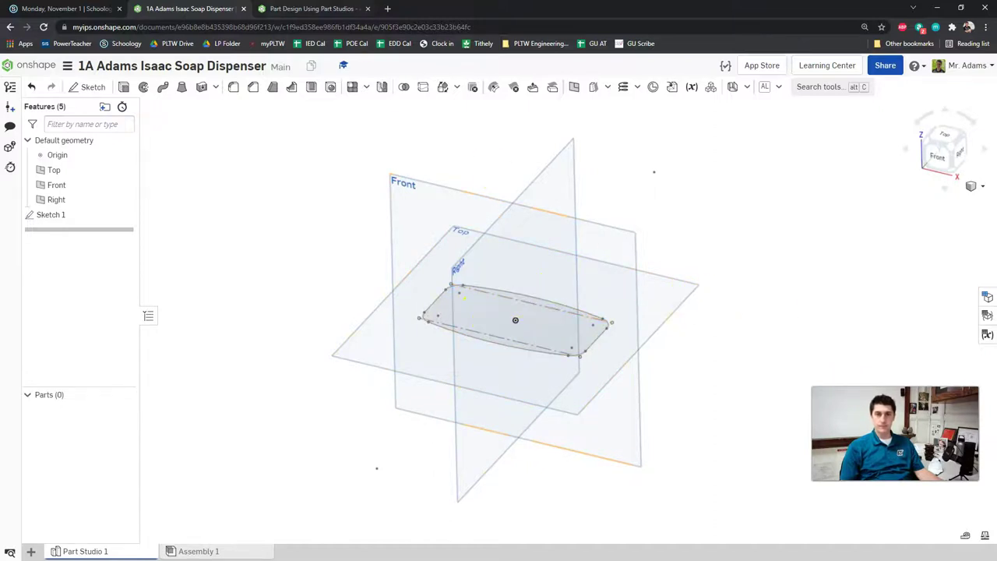
- Advance the exercise to Step 5 and start a new reference plane with the Offset type, based on the Top plane
{"action": "left_click", "coordinate": [288, 9]}
{"action": "left_click", "coordinate": [864, 213]}
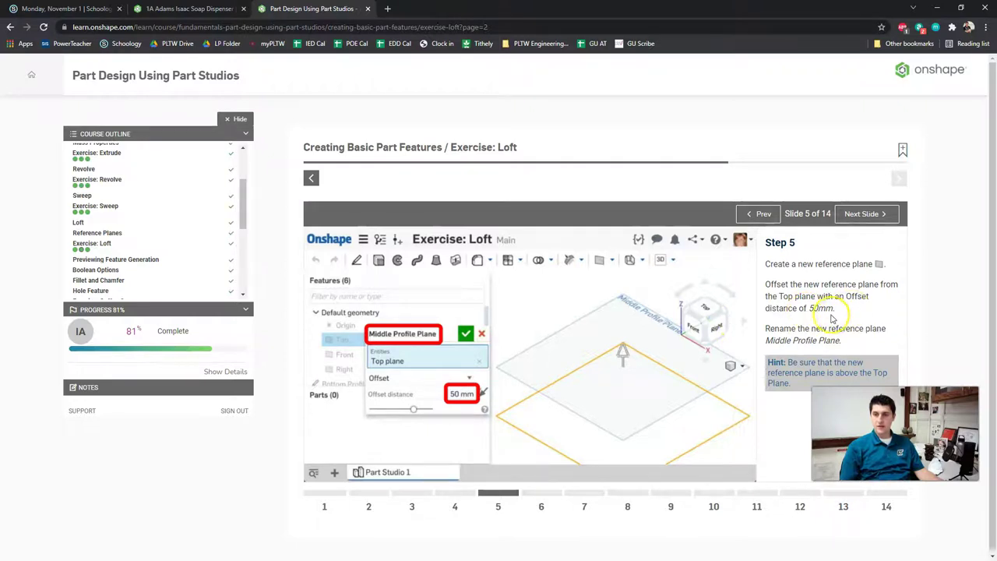
{"action": "left_click", "coordinate": [190, 9]}
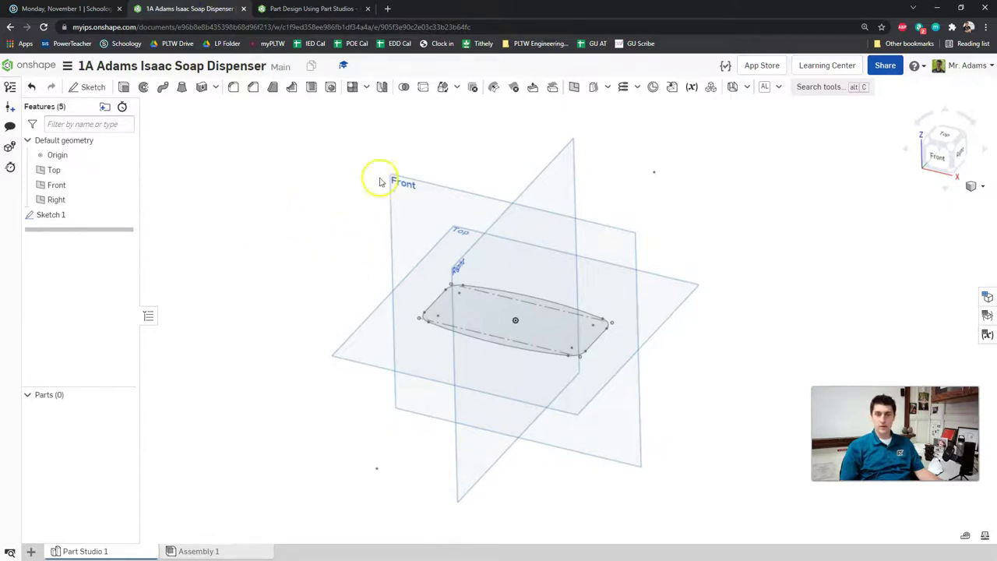
{"action": "left_click", "coordinate": [574, 88]}
{"action": "left_click_drag", "start_coordinate": [84, 251], "coordinate": [271, 223]}
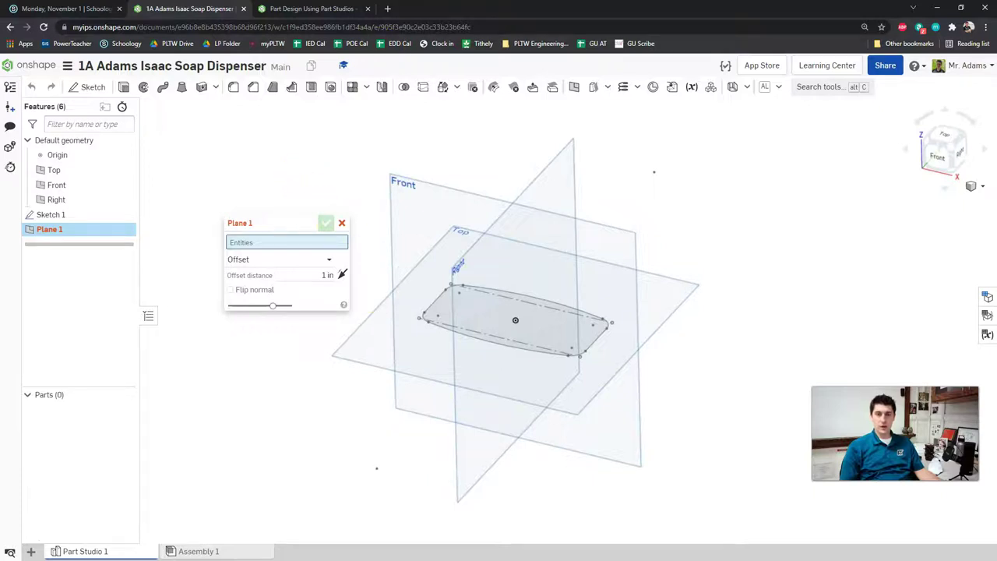
{"action": "left_click", "coordinate": [69, 173]}
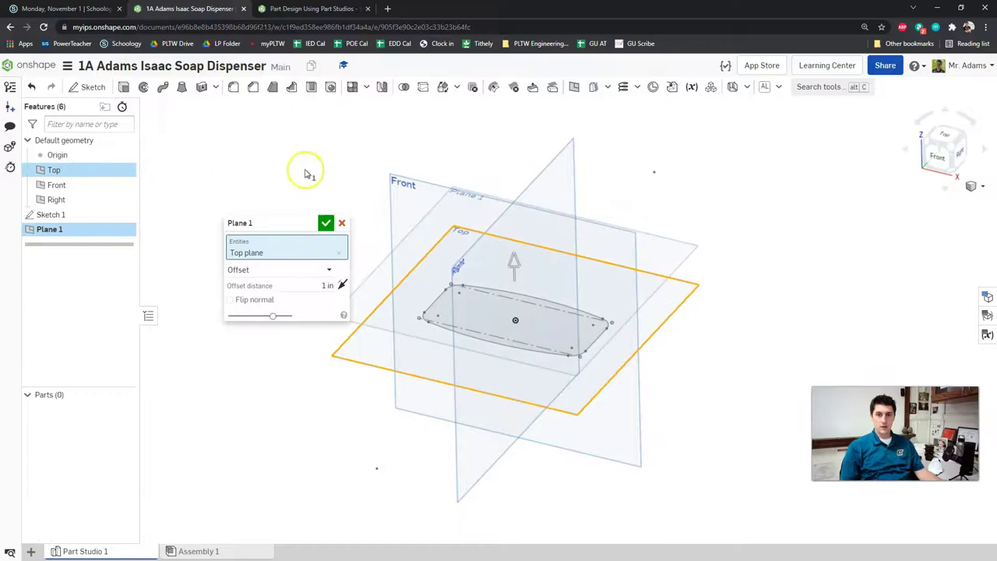
- Pull the new reference plane upward from the Top plane to an offset of about 3.17 in
{"action": "right_click_drag", "start_coordinate": [305, 169], "coordinate": [316, 158]}
{"action": "left_click_drag", "start_coordinate": [519, 248], "coordinate": [525, 159]}
{"action": "right_click_drag", "start_coordinate": [525, 160], "coordinate": [421, 293]}
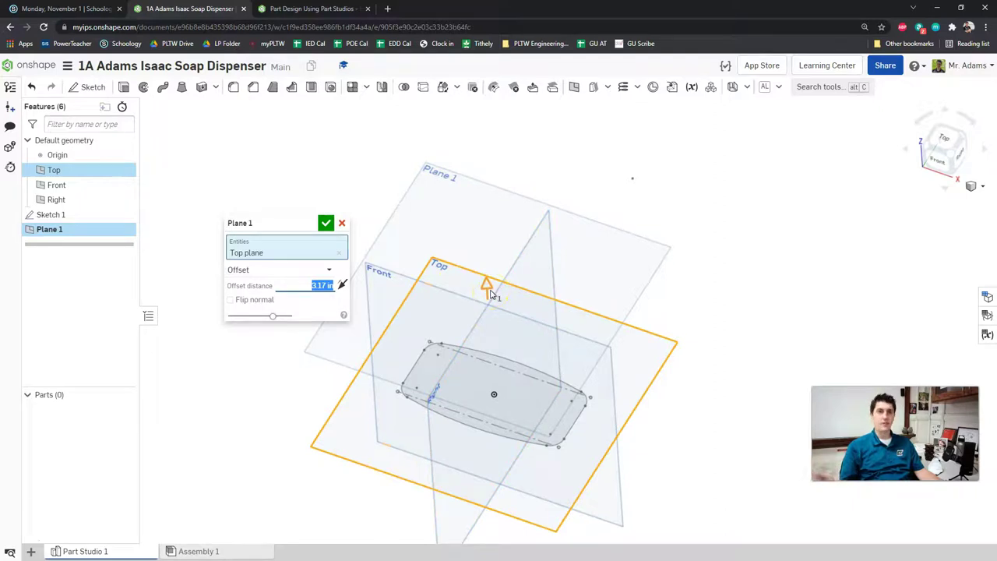
- As Step 5 of the exercise instructs, set the new plane's offset distance above the Top plane to 50 mm
{"action": "left_click", "coordinate": [327, 9]}
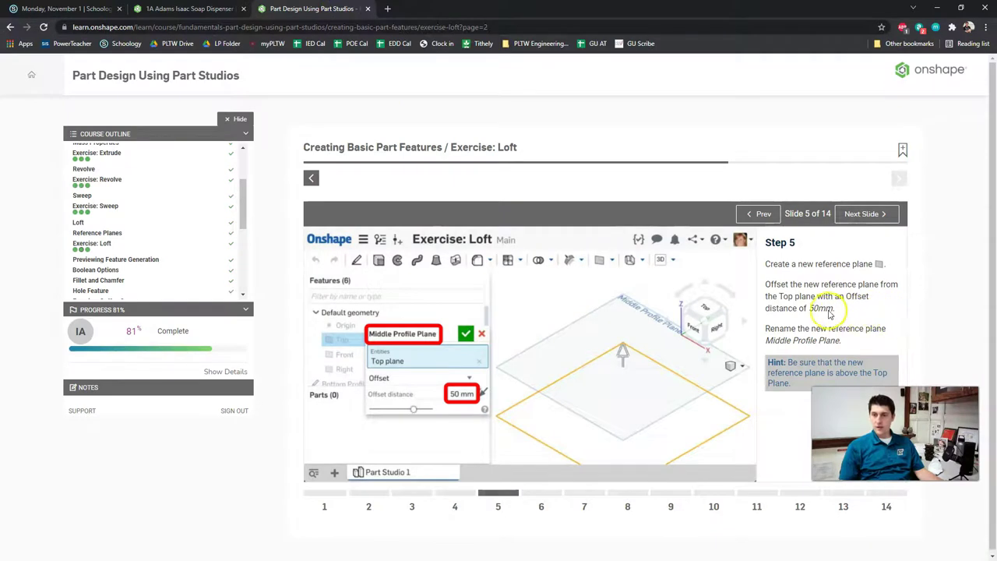
{"action": "left_click", "coordinate": [189, 9]}
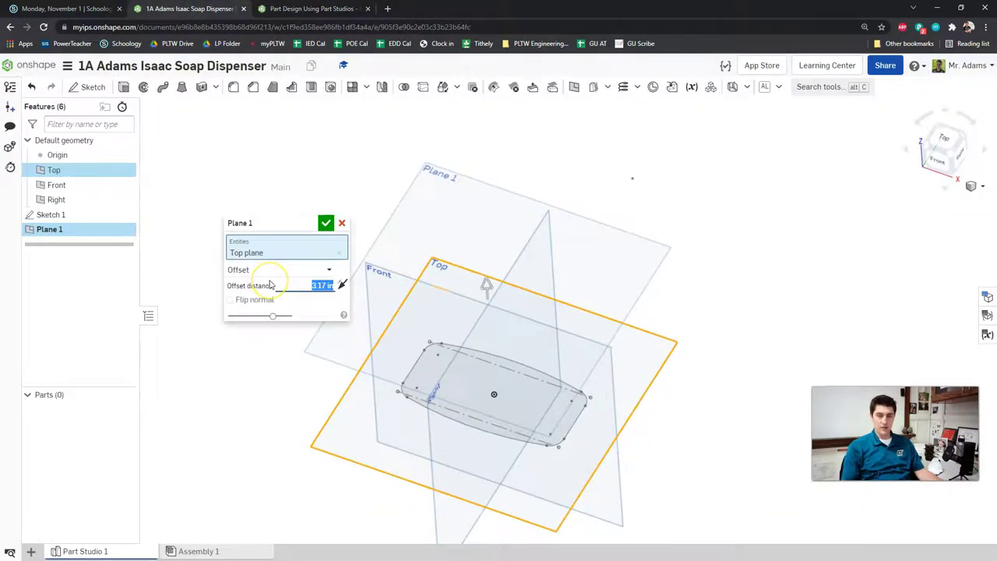
{"action": "type", "text": "mm"}
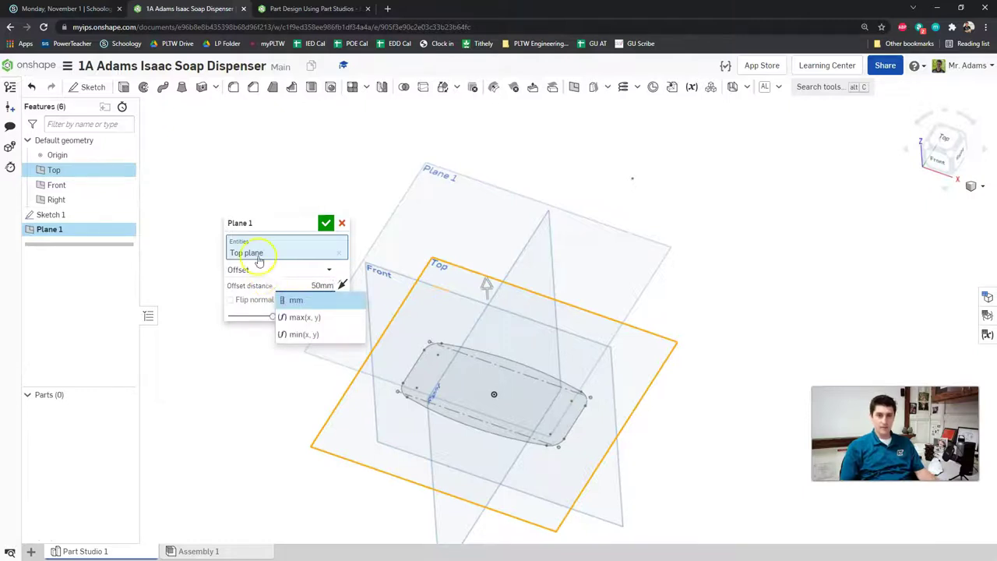
{"action": "left_click", "coordinate": [265, 155]}
{"action": "right_click_drag", "start_coordinate": [263, 166], "coordinate": [394, 165]}
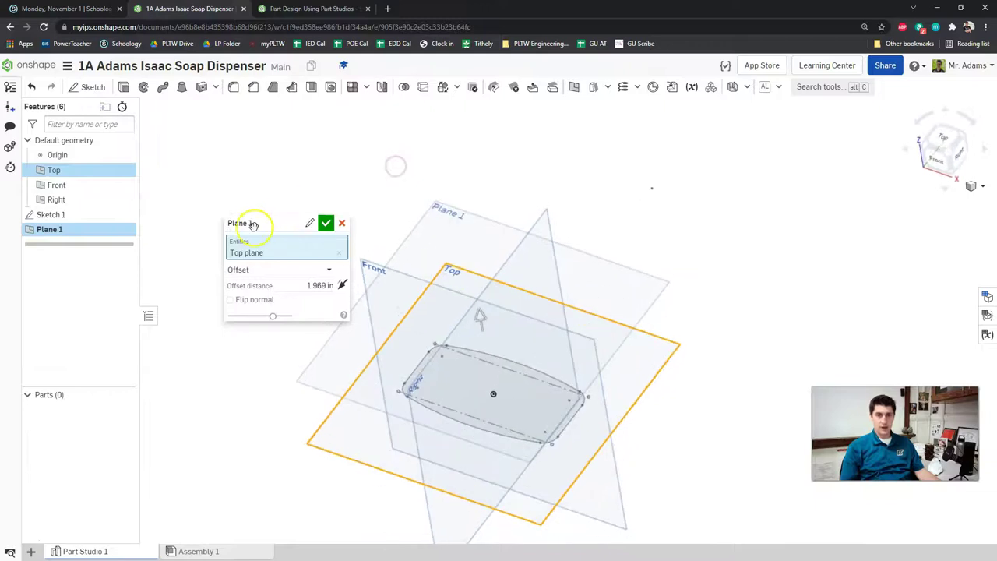
- Rename the new reference plane "Middle Plane" and accept it
{"action": "left_click", "coordinate": [310, 223]}
{"action": "left_click", "coordinate": [285, 178]}
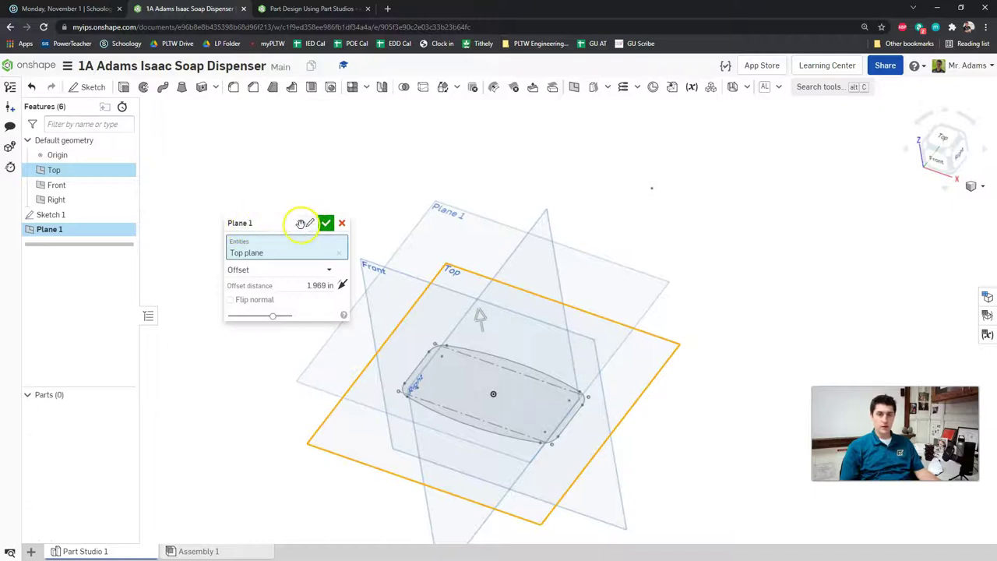
{"action": "left_click", "coordinate": [307, 224]}
{"action": "type", "text": "Middle Plane"}
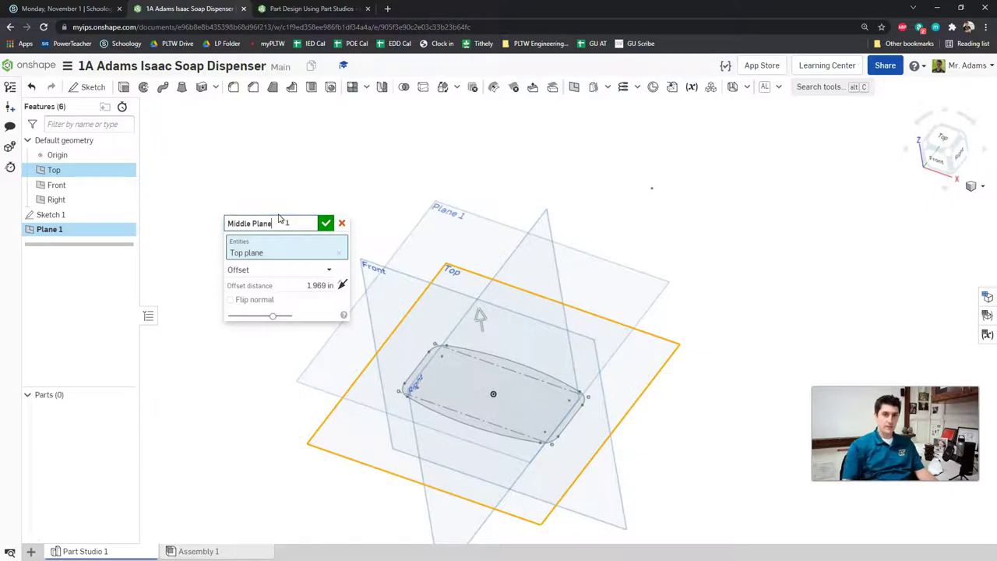
{"action": "left_click", "coordinate": [324, 224]}
{"action": "right_click_drag", "start_coordinate": [319, 220], "coordinate": [345, 227]}
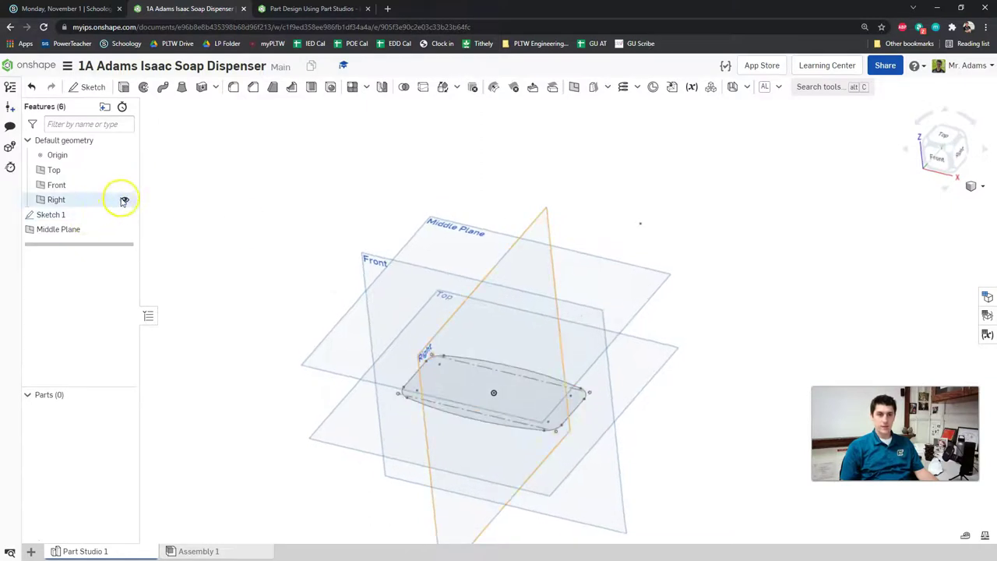
- Hide the default Front and Right planes, keeping the Top plane and Middle Plane shown
{"action": "left_click", "coordinate": [125, 198]}
{"action": "left_click", "coordinate": [125, 184]}
{"action": "left_click", "coordinate": [125, 170]}
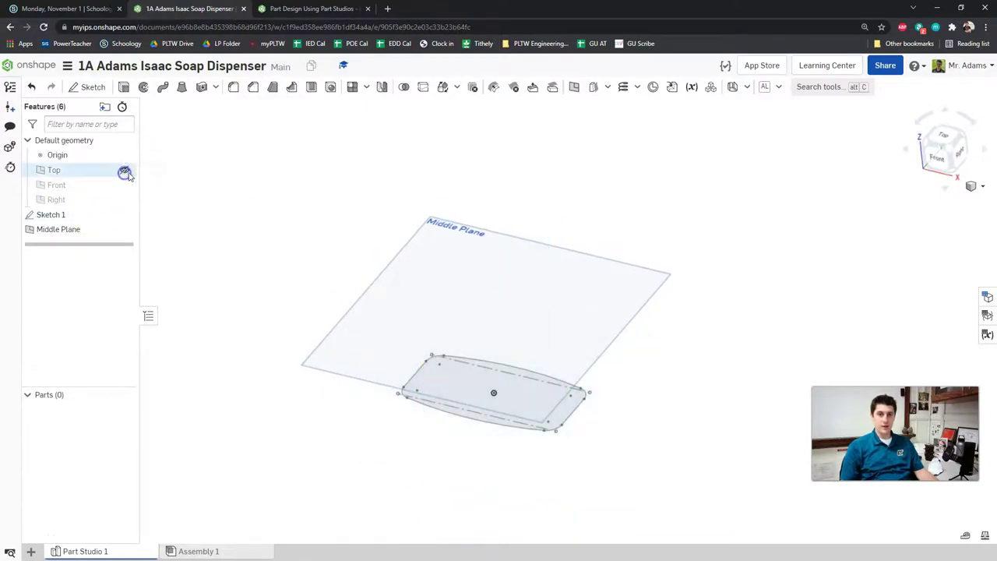
{"action": "mouse_move", "coordinate": [245, 211]}
{"action": "right_mouse_down"}
{"action": "mouse_move", "coordinate": [247, 194]}
{"action": "mouse_move", "coordinate": [218, 185]}
{"action": "mouse_move", "coordinate": [216, 213]}
{"action": "right_mouse_up"}
{"action": "left_click", "coordinate": [127, 170]}
{"action": "left_click", "coordinate": [440, 400]}
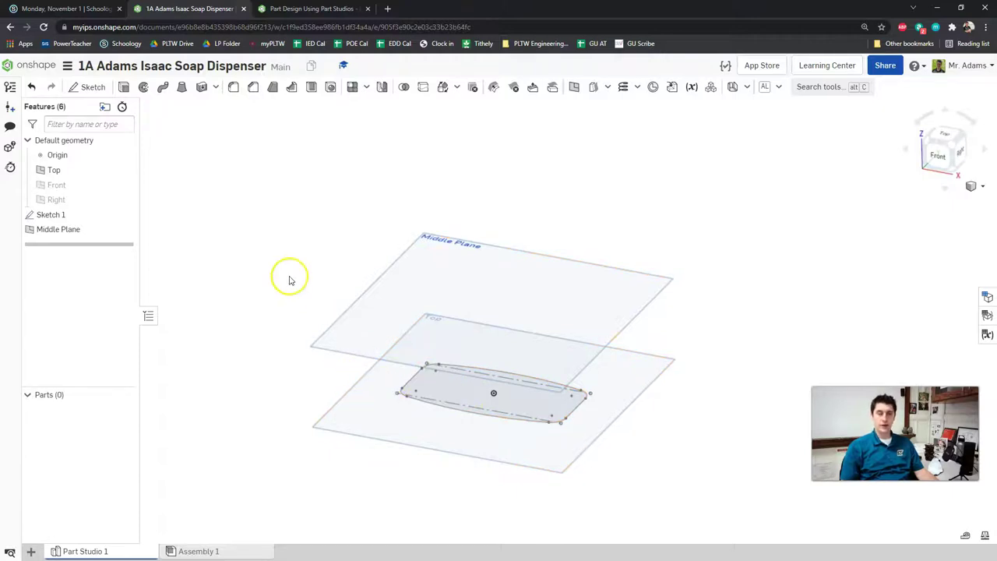
- As Step 6 of the Loft exercise instructs, start a new sketch on the Middle Plane
{"action": "left_click", "coordinate": [314, 9]}
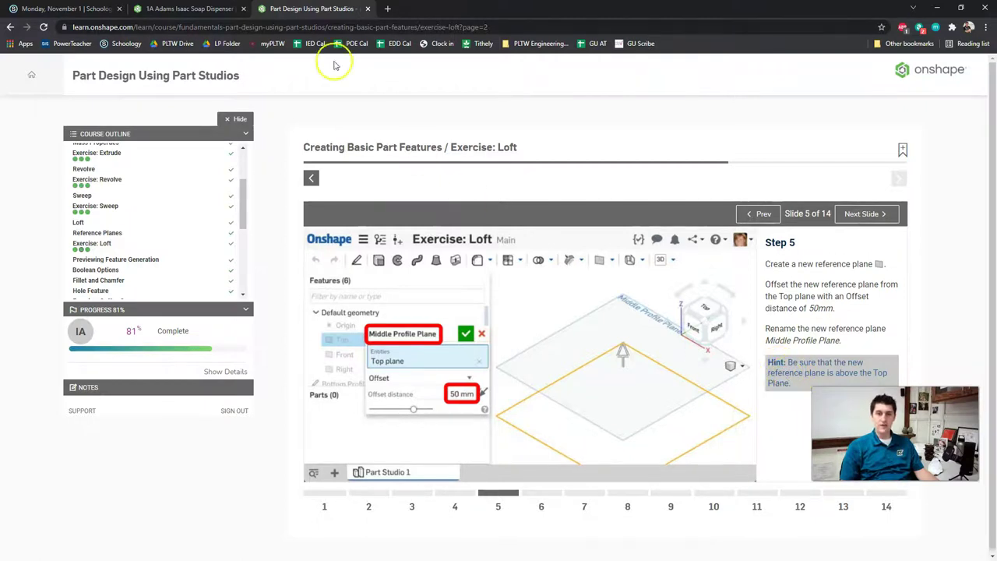
{"action": "left_click", "coordinate": [190, 9]}
{"action": "mouse_move", "coordinate": [552, 304]}
{"action": "right_mouse_down"}
{"action": "mouse_move", "coordinate": [594, 300]}
{"action": "mouse_move", "coordinate": [581, 297]}
{"action": "right_mouse_up"}
{"action": "left_click", "coordinate": [957, 145]}
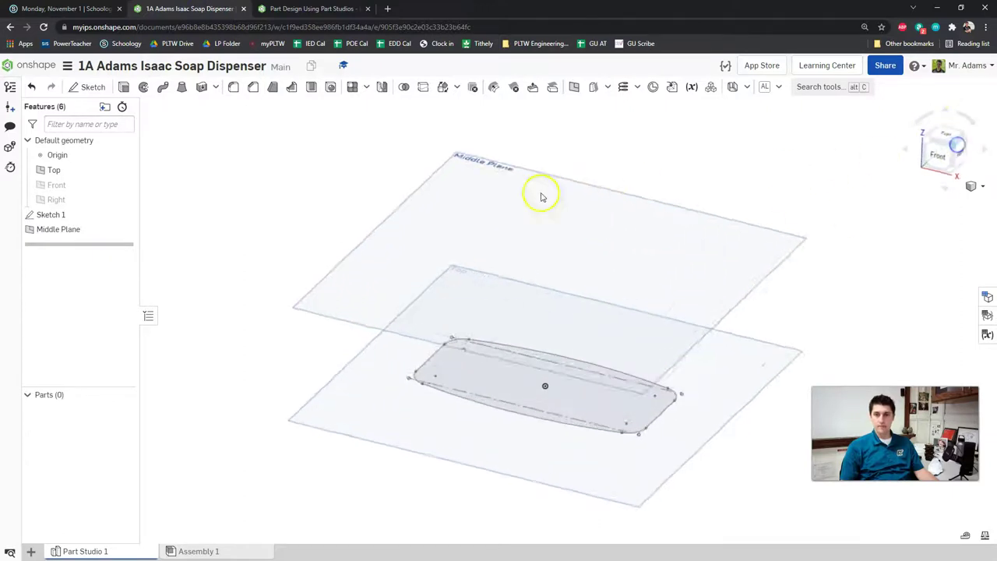
{"action": "left_click", "coordinate": [311, 9]}
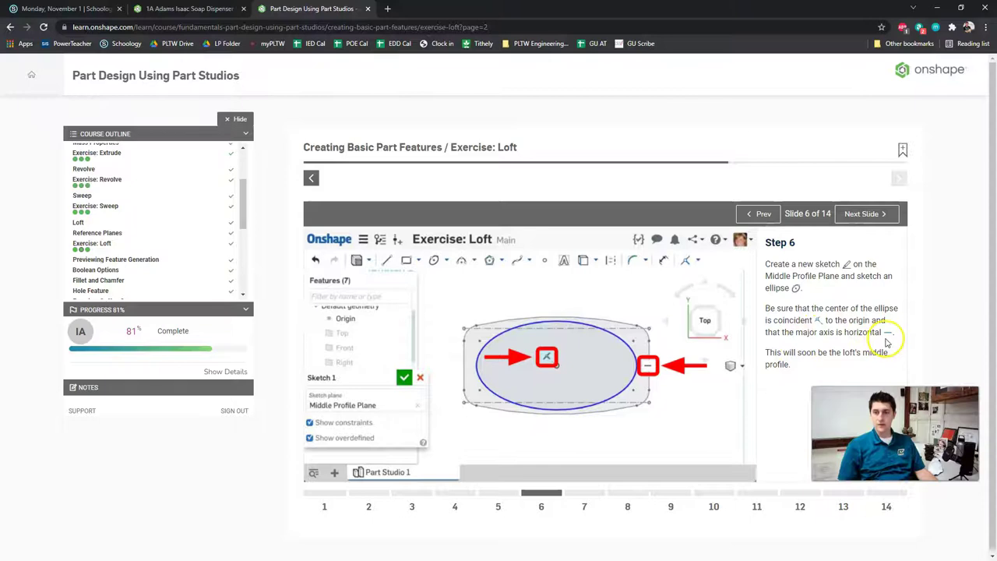
{"action": "left_click", "coordinate": [188, 9]}
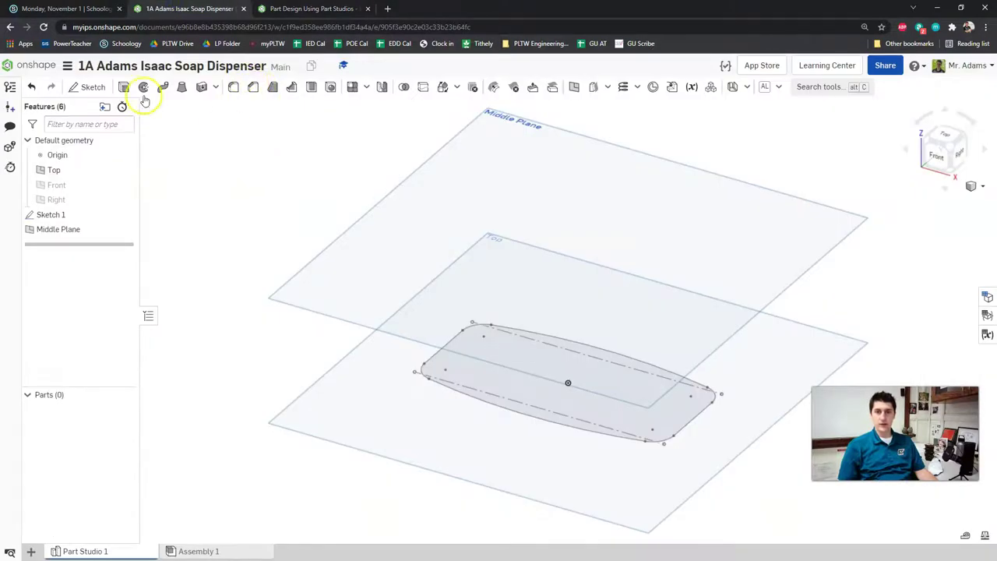
{"action": "left_click", "coordinate": [97, 87]}
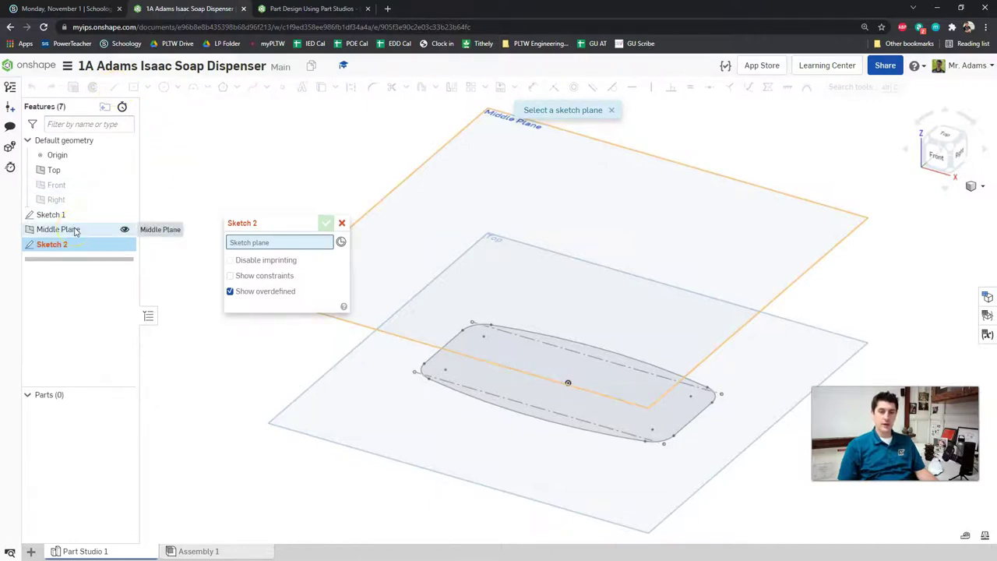
{"action": "left_click", "coordinate": [75, 231]}
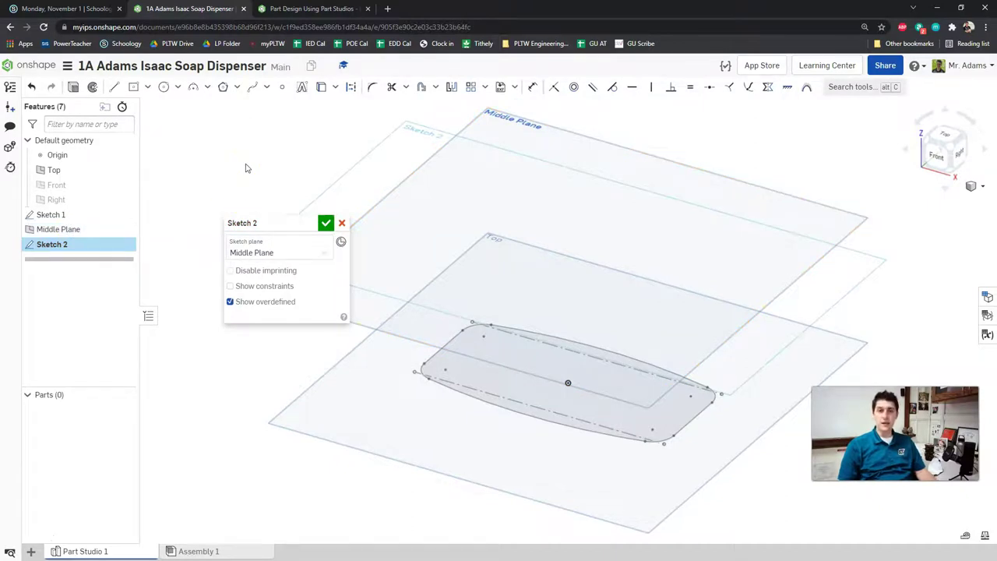
{"action": "key", "text": "n"}
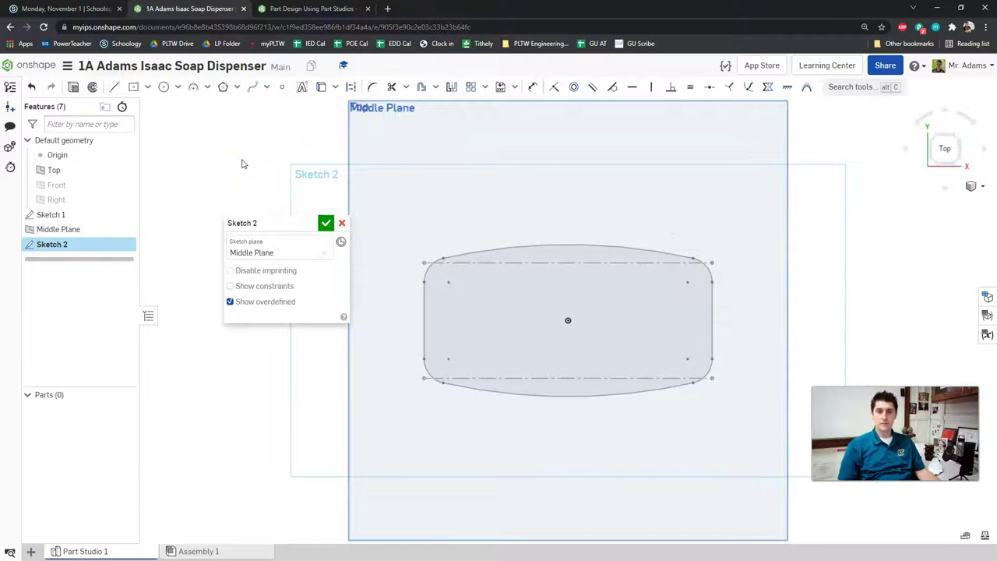
- Sketch an ellipse centred on the origin with a horizontal major axis, about 3.11 in wide and 1.2 in high
{"action": "left_click", "coordinate": [301, 10]}
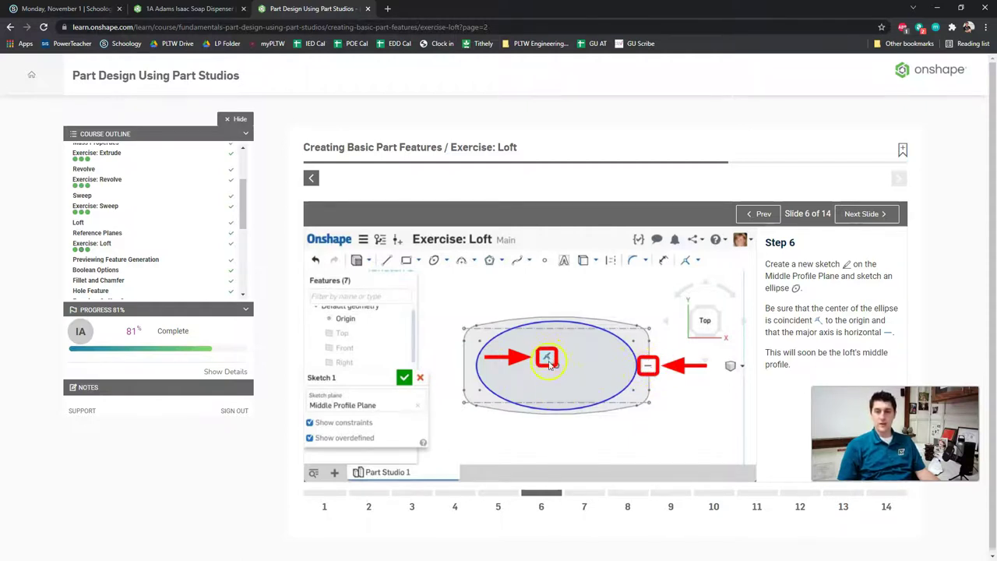
{"action": "left_click", "coordinate": [173, 9]}
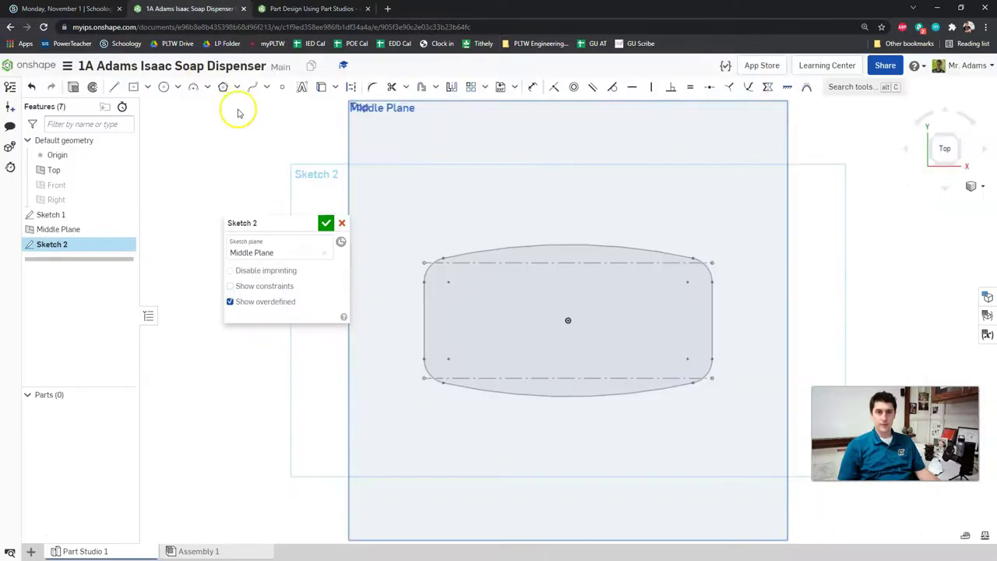
{"action": "left_click", "coordinate": [178, 89]}
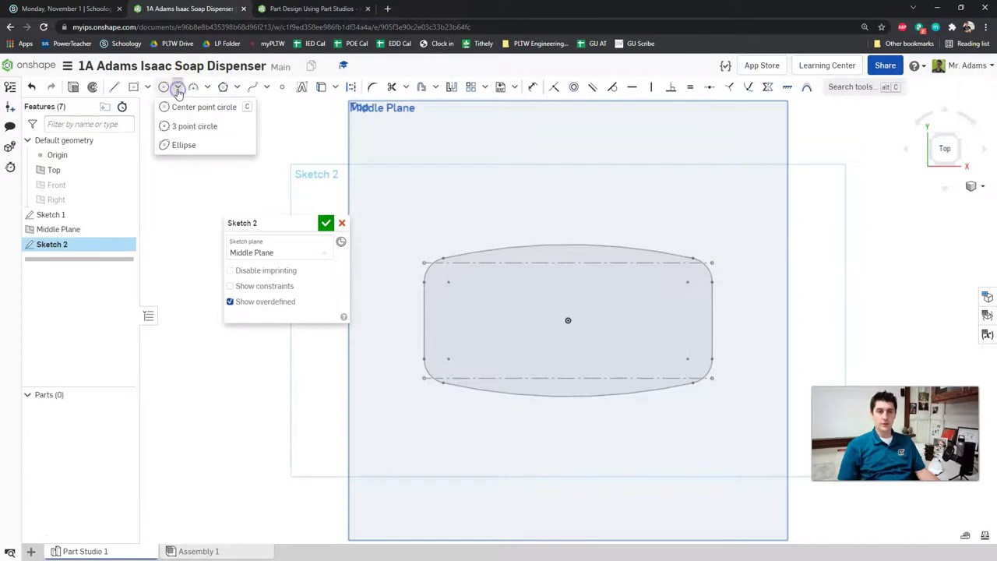
{"action": "left_click", "coordinate": [181, 146]}
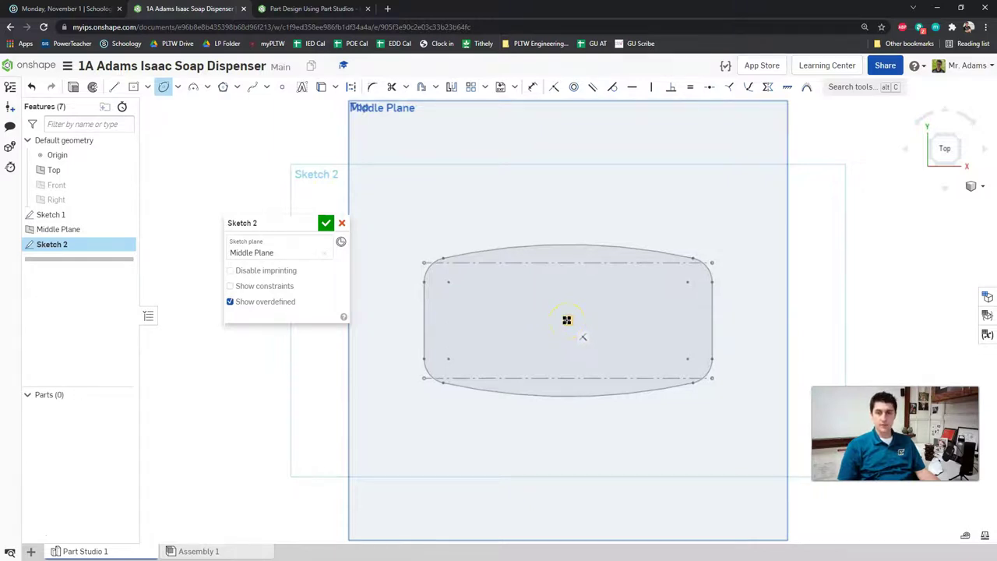
{"action": "left_click_drag", "start_coordinate": [568, 320], "coordinate": [567, 212]}
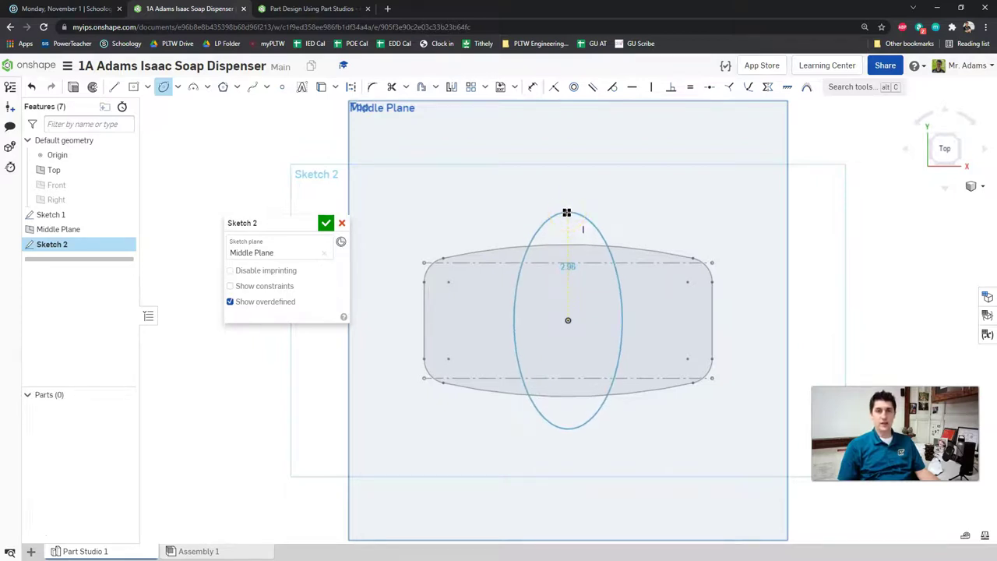
{"action": "left_click_drag", "start_coordinate": [569, 213], "coordinate": [682, 321]}
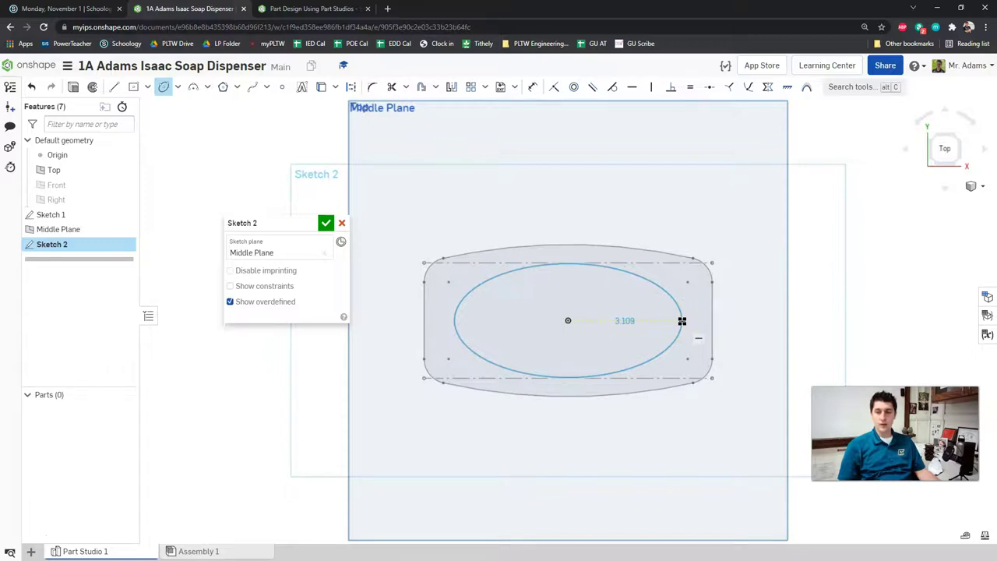
{"action": "left_click", "coordinate": [682, 313]}
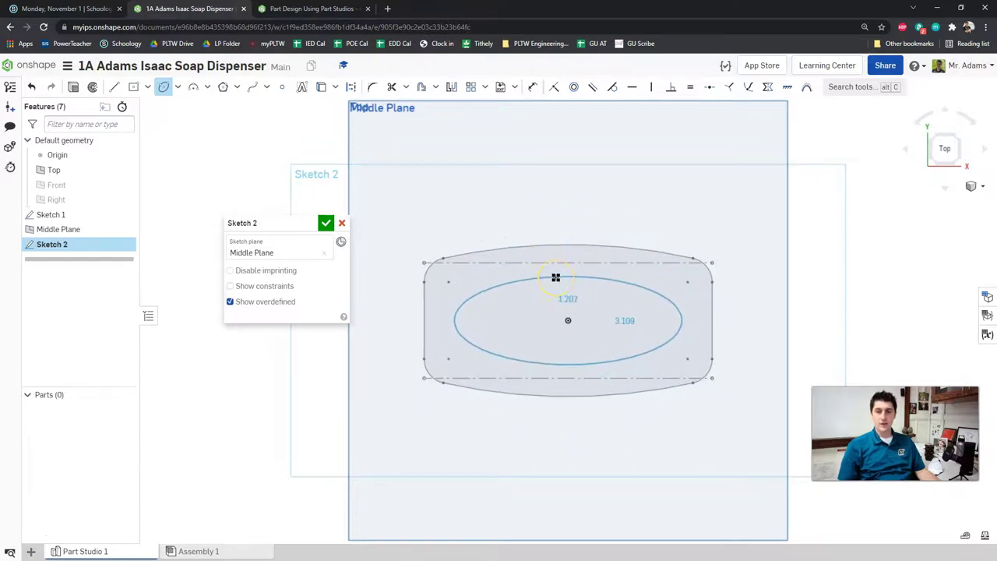
{"action": "left_click", "coordinate": [555, 277]}
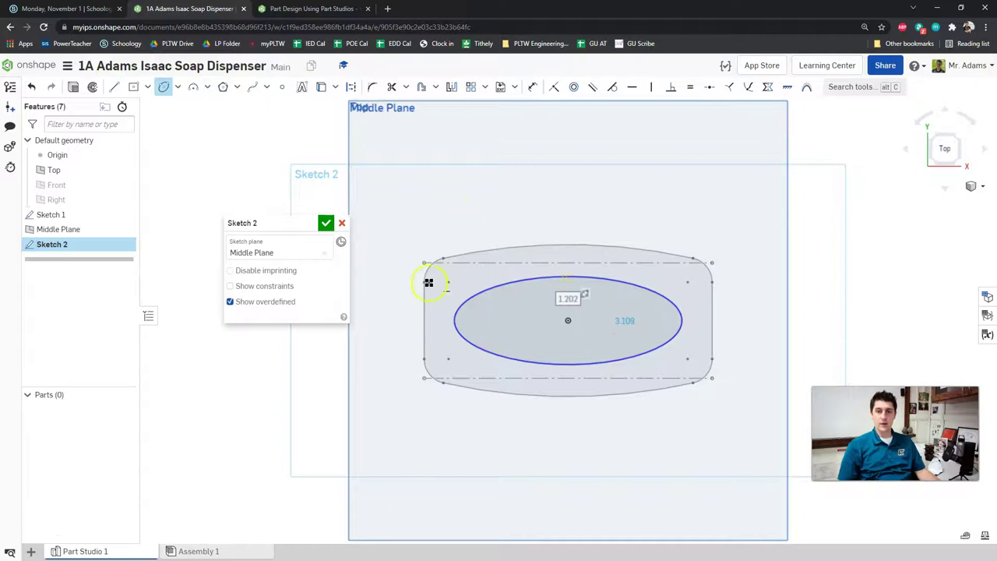
- Consult Step 7 of the exercise, then dimension the ellipse's major axis to 80 mm and its minor axis to 40 mm
{"action": "left_click", "coordinate": [343, 10]}
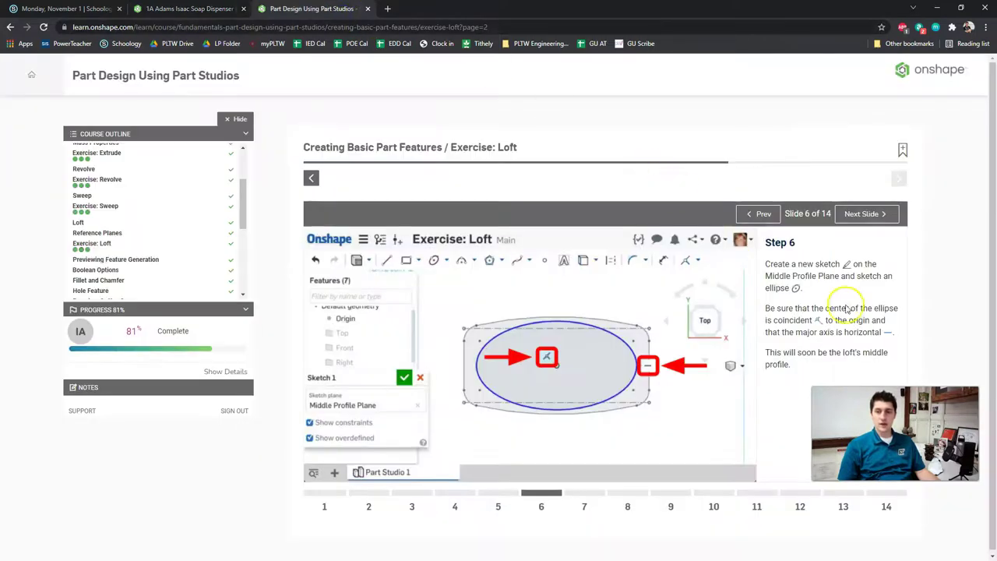
{"action": "left_click", "coordinate": [863, 215]}
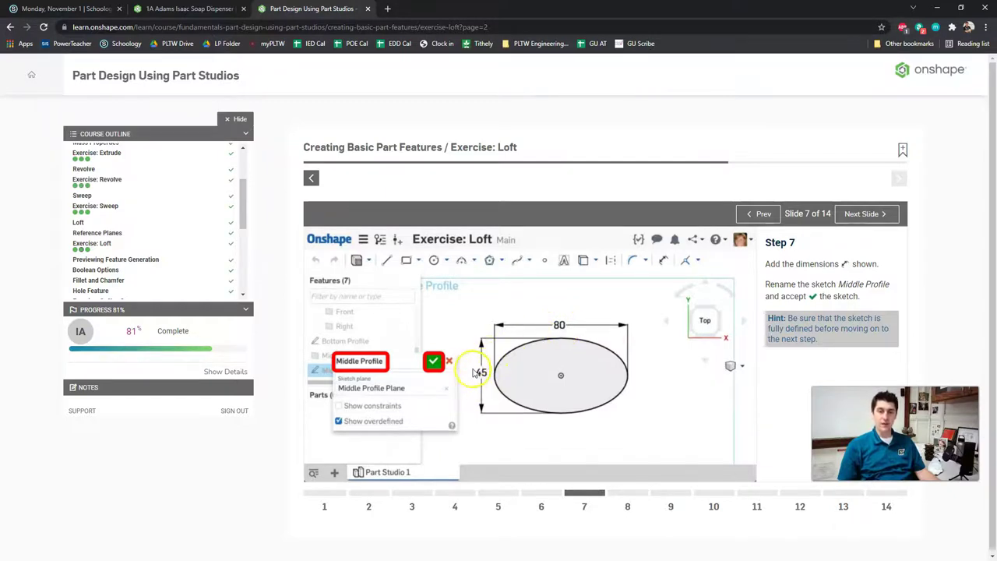
{"action": "left_click", "coordinate": [195, 8]}
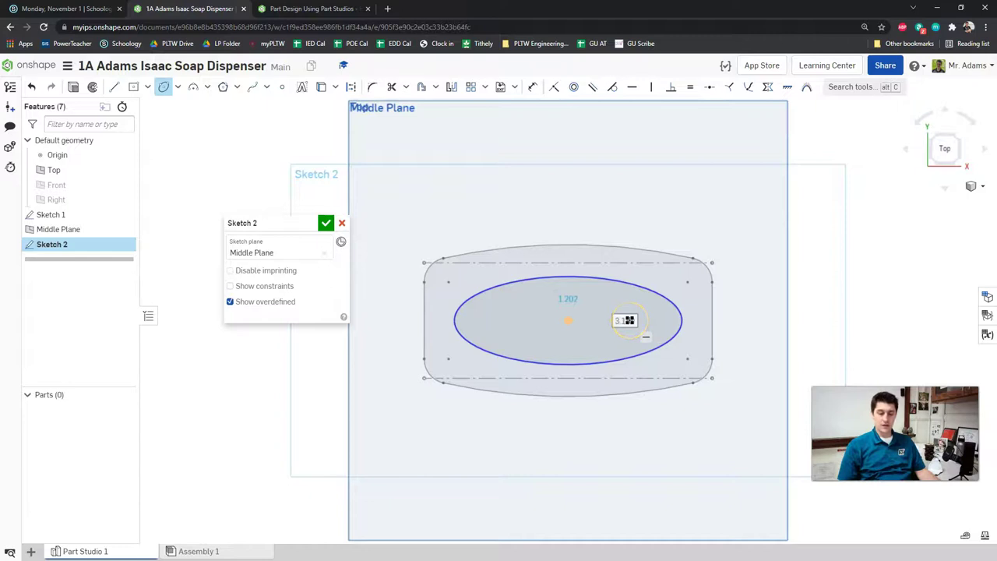
{"action": "double_click", "coordinate": [629, 320]}
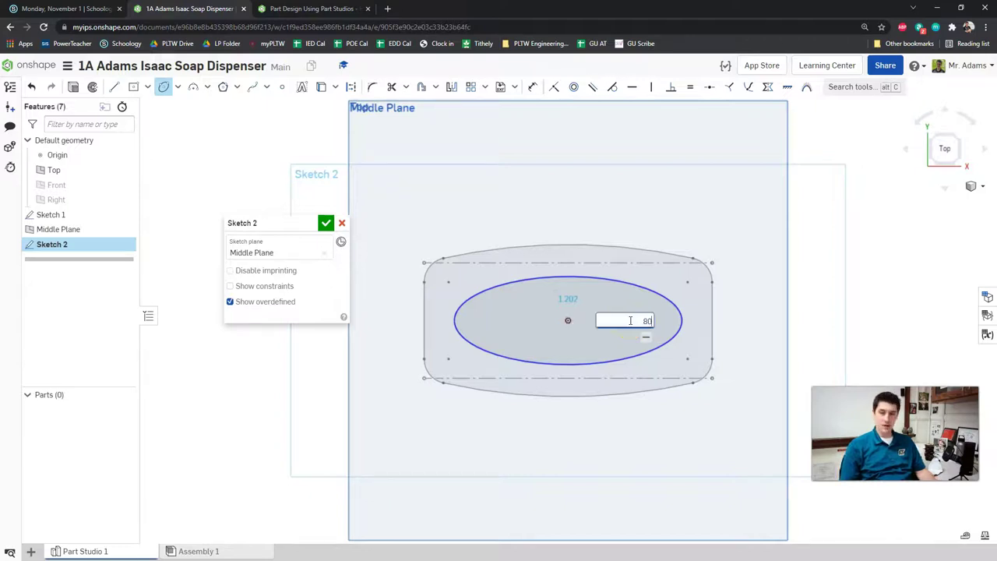
{"action": "type", "text": "30mm"}
{"action": "key", "text": "Return"}
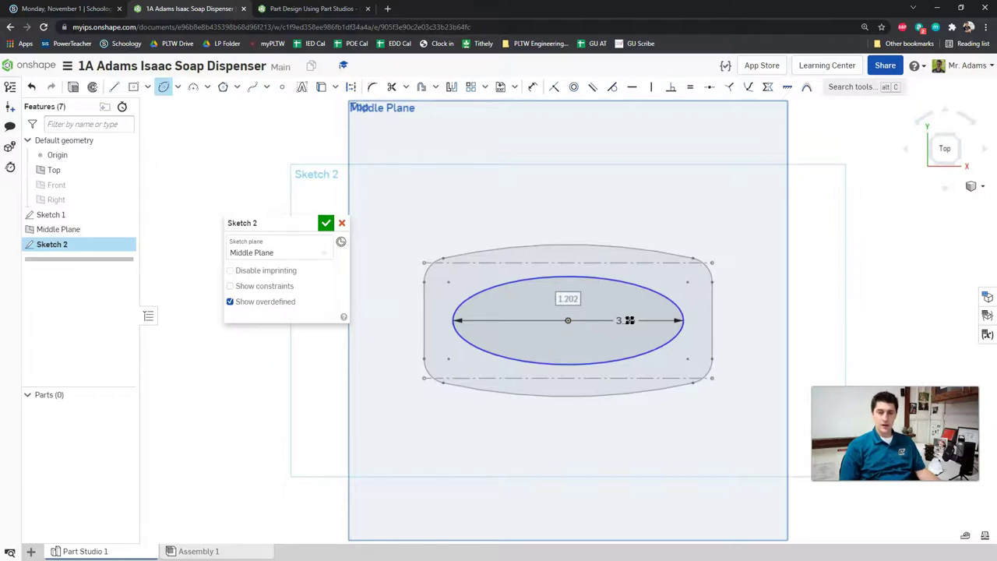
{"action": "type", "text": "40mm"}
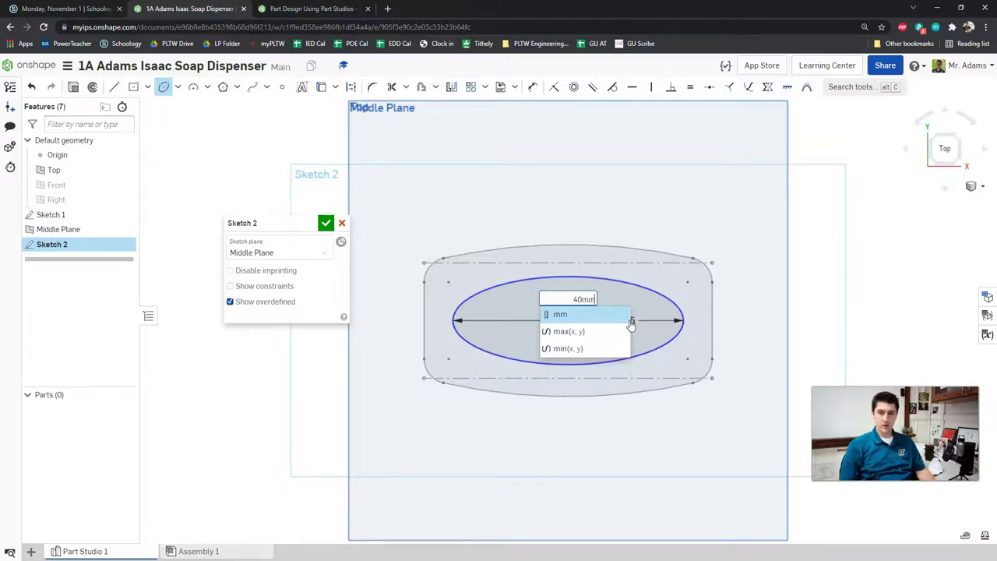
{"action": "key", "text": "Return"}
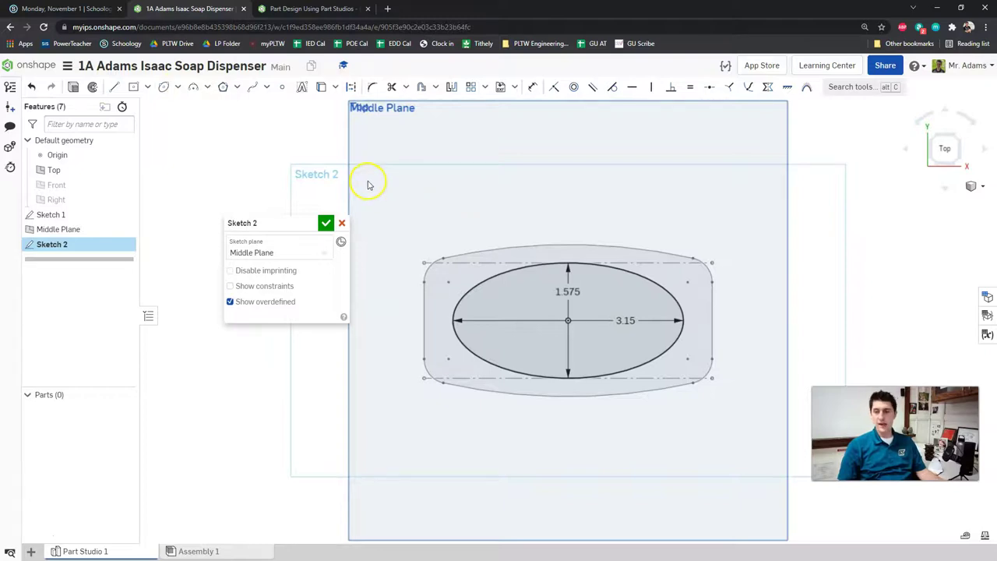
- Check the ellipse sketch against Step 7 of the exercise and accept it
{"action": "left_click", "coordinate": [306, 10]}
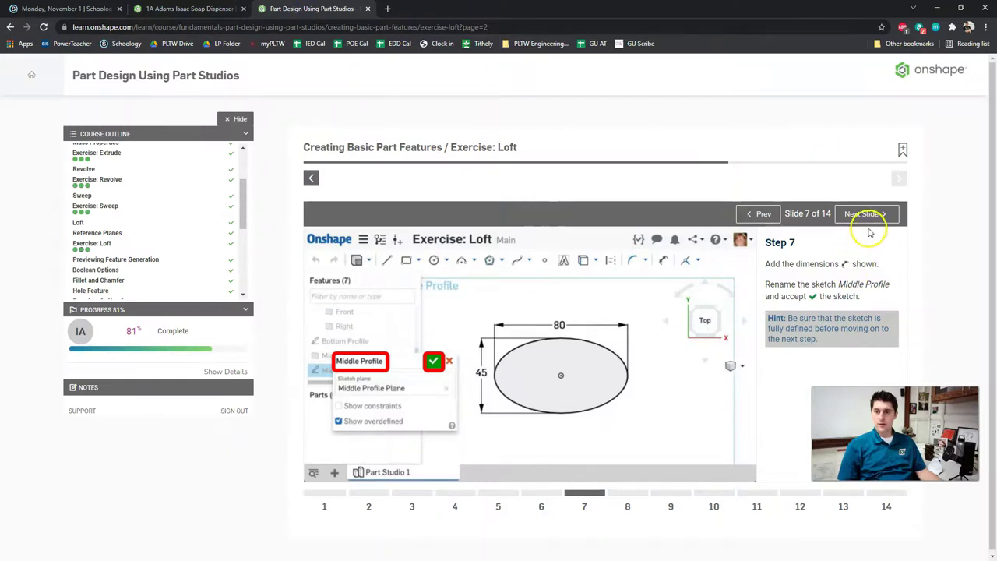
{"action": "left_click", "coordinate": [210, 8]}
{"action": "left_click", "coordinate": [324, 223]}
{"action": "mouse_move", "coordinate": [331, 227]}
{"action": "right_mouse_down"}
{"action": "mouse_move", "coordinate": [600, 320]}
{"action": "mouse_move", "coordinate": [605, 312]}
{"action": "right_mouse_up"}
{"action": "left_click", "coordinate": [964, 154]}
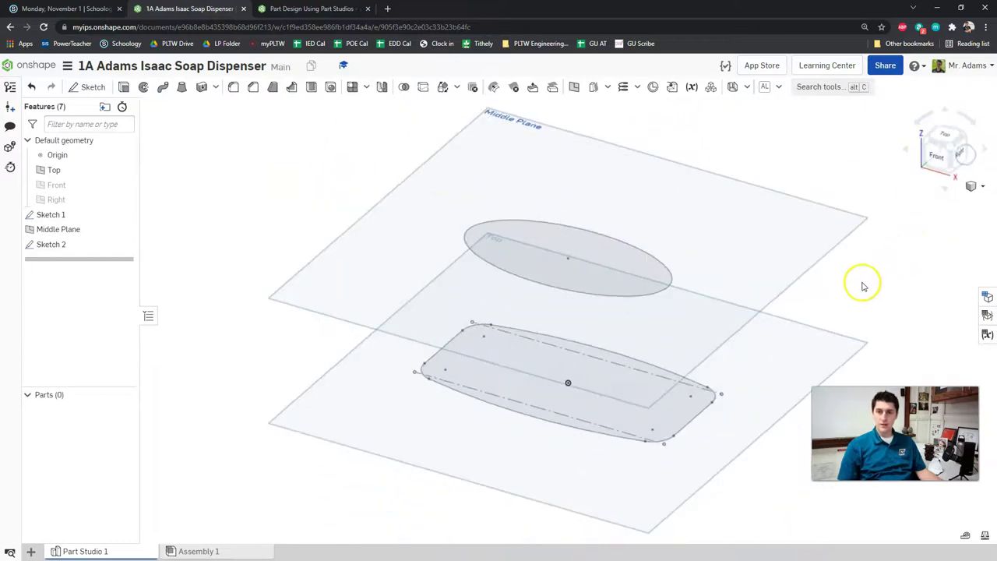
{"action": "mouse_move", "coordinate": [721, 278]}
{"action": "right_mouse_down"}
{"action": "mouse_move", "coordinate": [723, 263]}
{"action": "mouse_move", "coordinate": [720, 273]}
{"action": "right_mouse_up"}
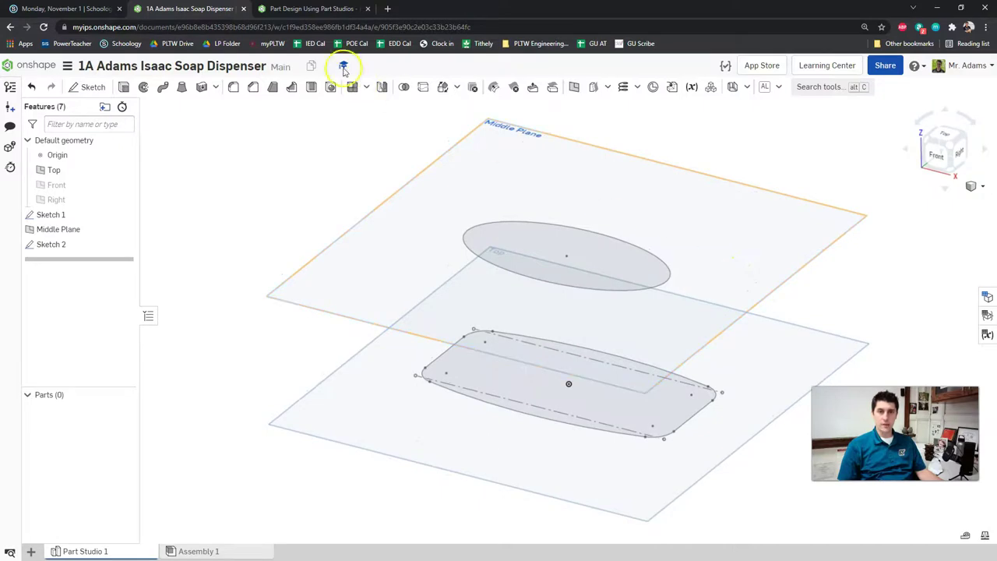
- As Step 8 of the exercise instructs, create a reference plane offset 125 mm above the Top plane
{"action": "left_click", "coordinate": [340, 9]}
{"action": "left_click", "coordinate": [852, 213]}
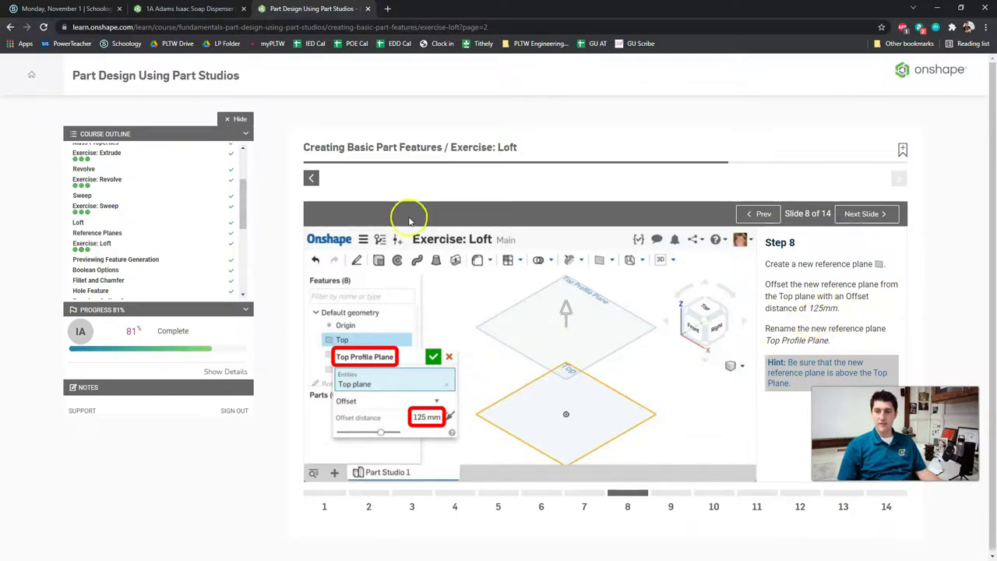
{"action": "left_click", "coordinate": [194, 9]}
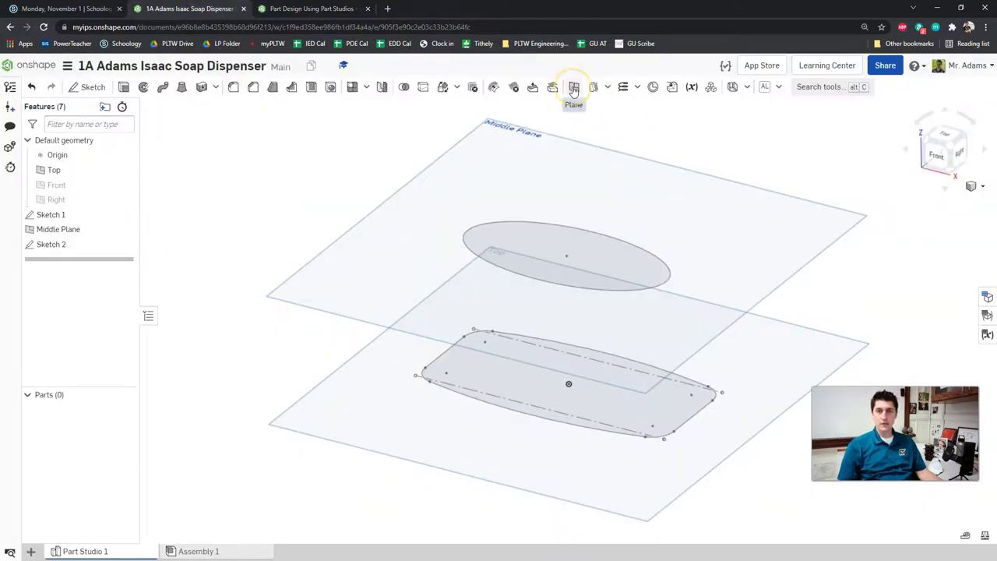
{"action": "left_click", "coordinate": [573, 88]}
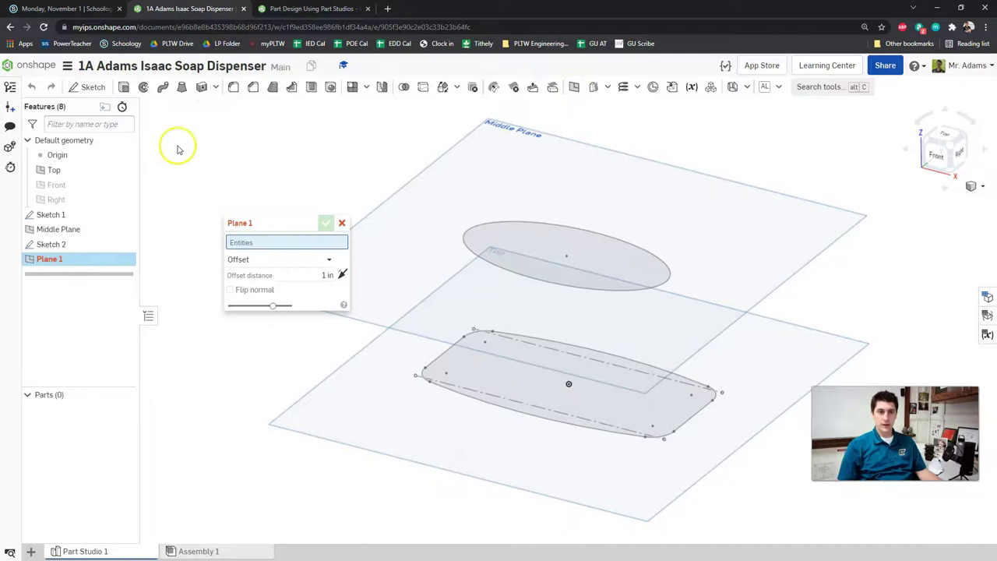
{"action": "left_click", "coordinate": [75, 171]}
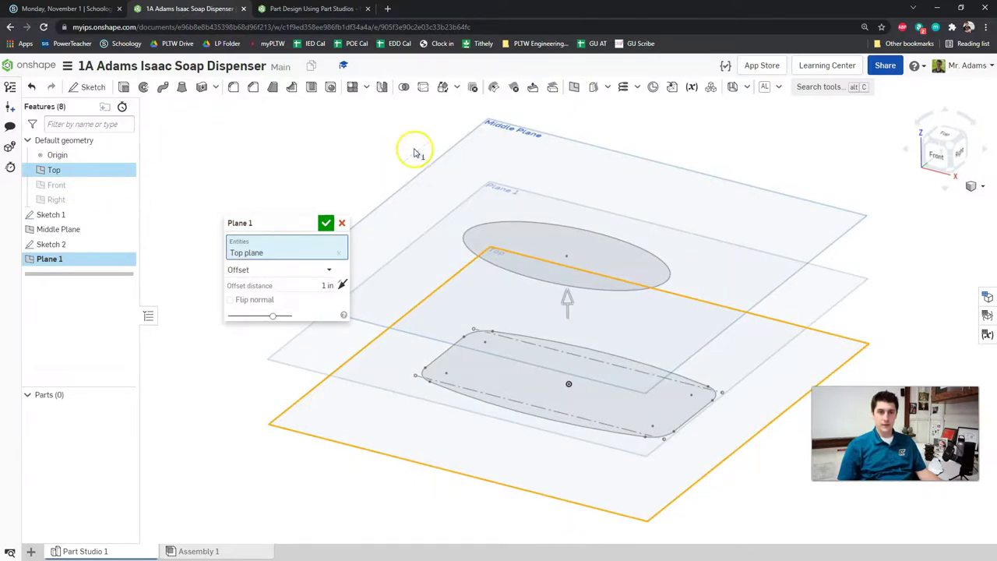
{"action": "left_click", "coordinate": [300, 9]}
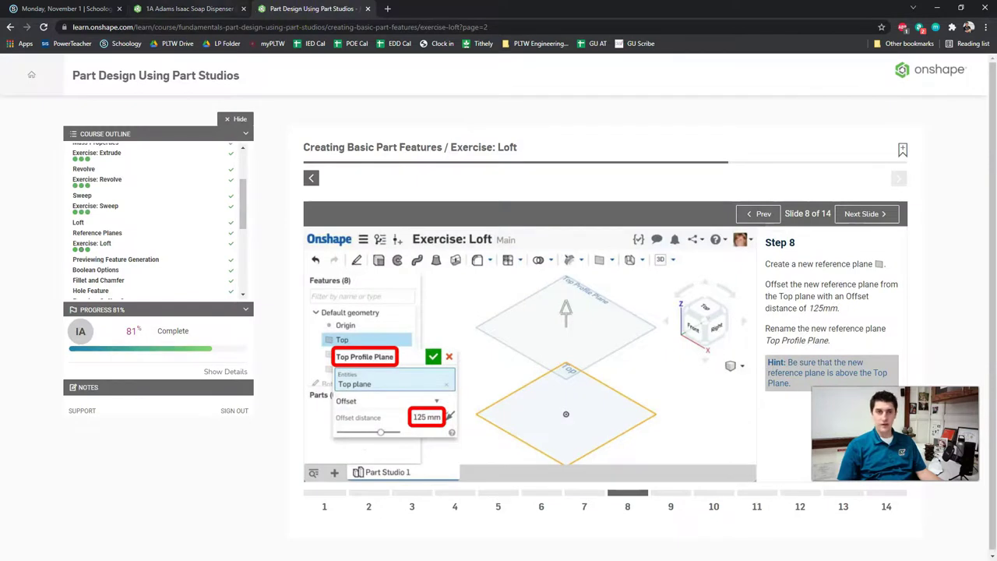
{"action": "left_click", "coordinate": [187, 9]}
{"action": "double_click", "coordinate": [327, 285]}
{"action": "type", "text": "125"}
{"action": "key", "text": "Return"}
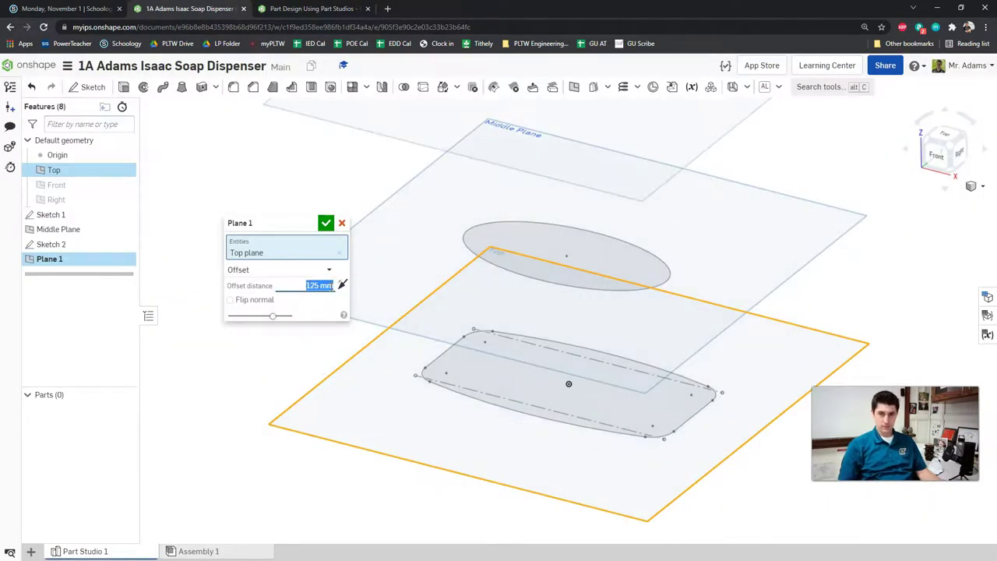
- Rename the new reference plane "Tippy Top" and accept it
{"action": "scroll", "coordinate": [589, 244], "scroll_direction": "down", "scroll_amount": 3}
{"action": "scroll", "coordinate": [592, 261], "scroll_direction": "down", "scroll_amount": 2}
{"action": "mouse_move", "coordinate": [595, 275]}
{"action": "right_mouse_down"}
{"action": "mouse_move", "coordinate": [596, 301]}
{"action": "mouse_move", "coordinate": [616, 289]}
{"action": "mouse_move", "coordinate": [607, 298]}
{"action": "right_mouse_up"}
{"action": "mouse_move", "coordinate": [525, 251]}
{"action": "right_mouse_down"}
{"action": "mouse_move", "coordinate": [542, 273]}
{"action": "mouse_move", "coordinate": [534, 289]}
{"action": "mouse_move", "coordinate": [513, 271]}
{"action": "mouse_move", "coordinate": [514, 261]}
{"action": "right_mouse_up"}
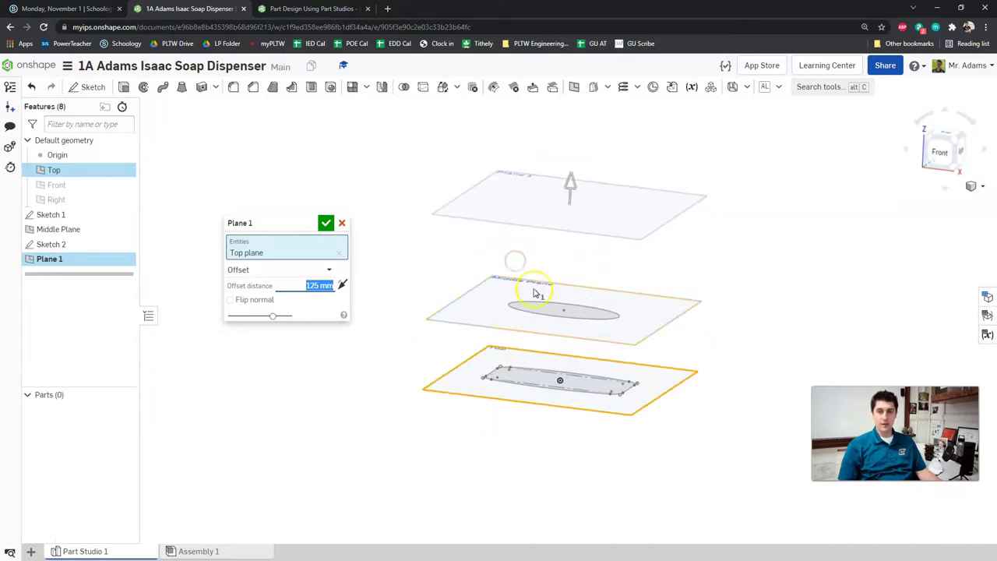
{"action": "left_click", "coordinate": [302, 224]}
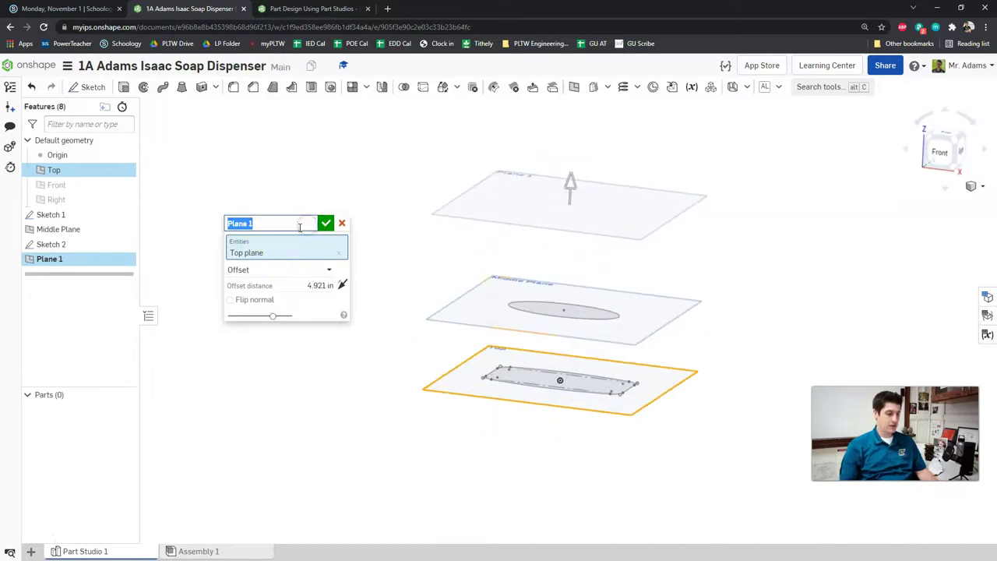
{"action": "type", "text": "Tippy Top"}
{"action": "left_click", "coordinate": [325, 223]}
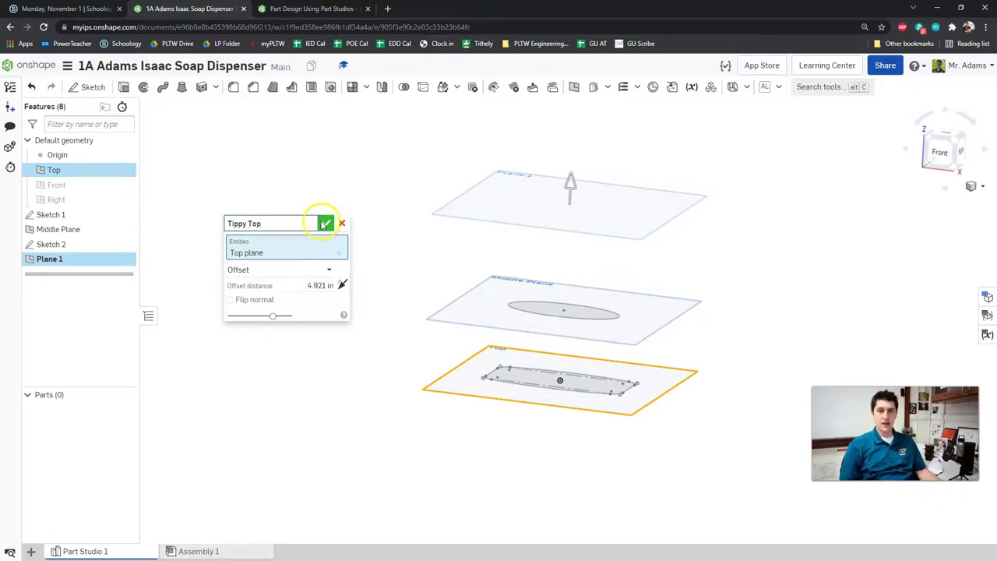
{"action": "right_click_drag", "start_coordinate": [413, 205], "coordinate": [405, 214]}
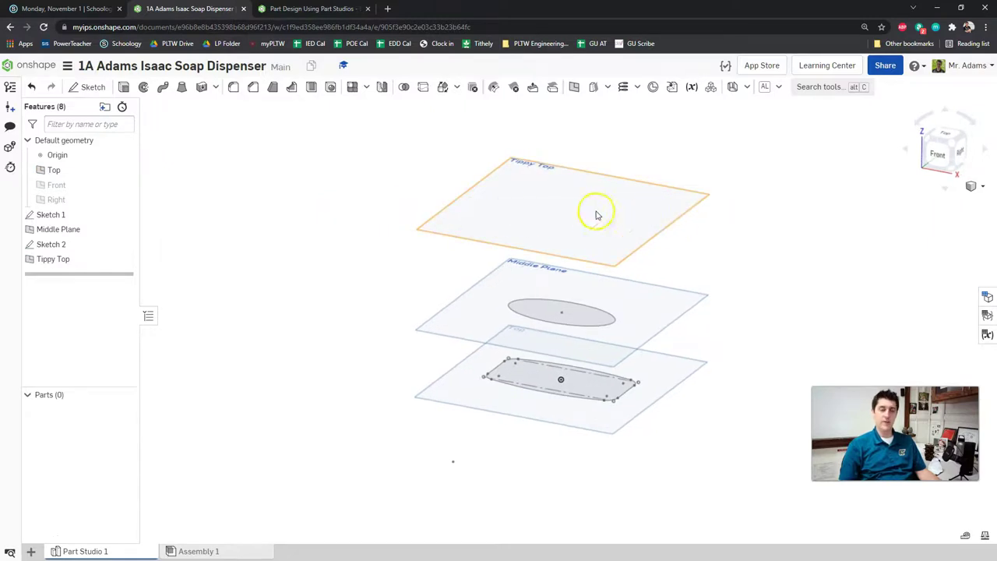
- Consult Step 9 of the exercise, then start a new sketch on the Tippy Top plane, viewed square-on
{"action": "left_click", "coordinate": [335, 9]}
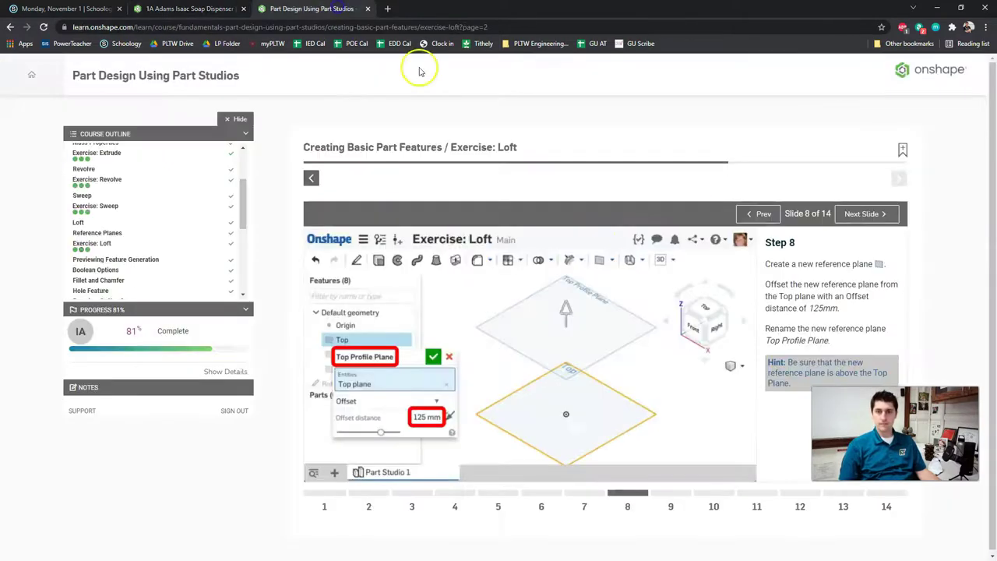
{"action": "left_click", "coordinate": [847, 215]}
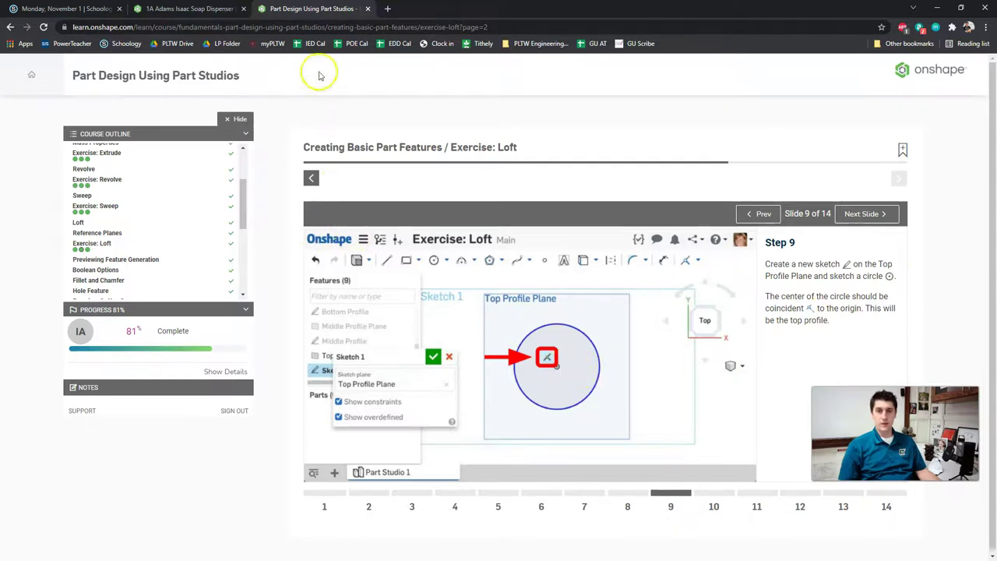
{"action": "left_click", "coordinate": [193, 9]}
{"action": "middle_click_drag", "start_coordinate": [672, 151], "coordinate": [651, 174]}
{"action": "left_click", "coordinate": [93, 88]}
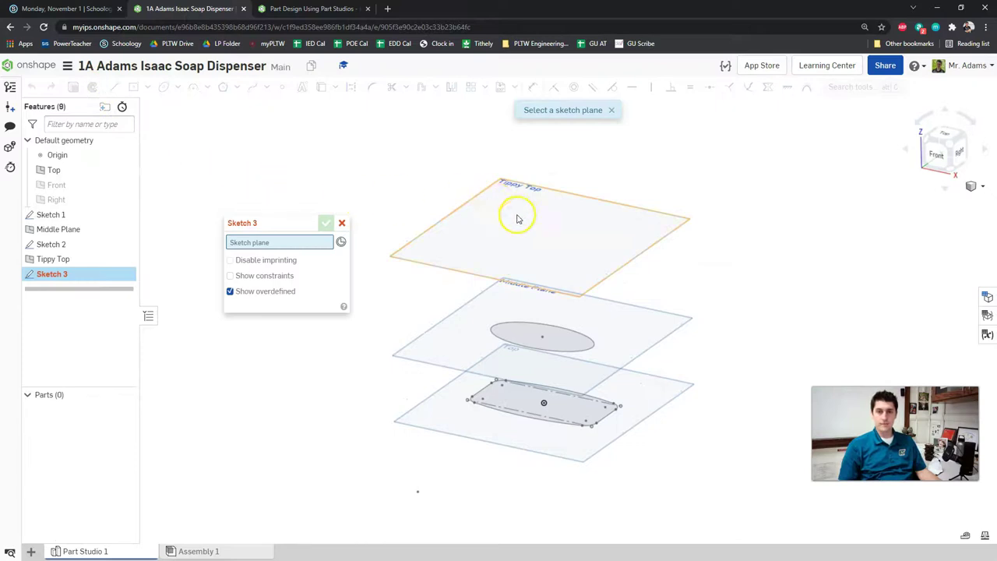
{"action": "left_click", "coordinate": [517, 219]}
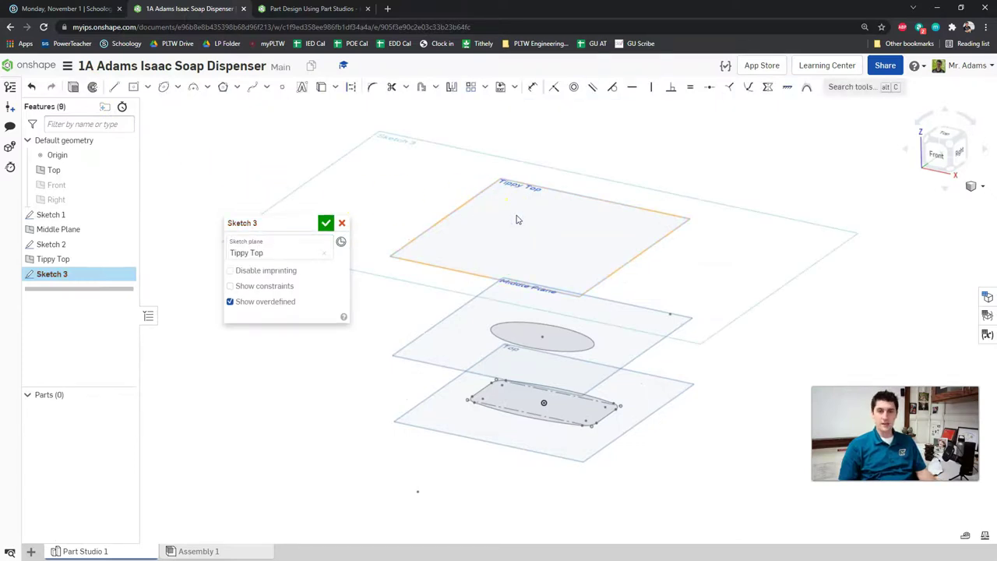
{"action": "key", "text": "n"}
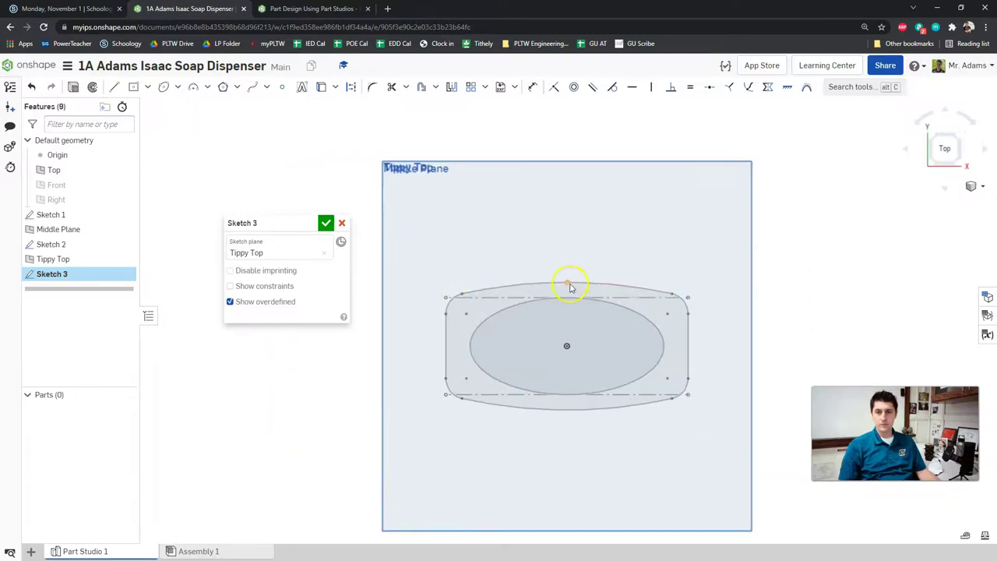
- Sketch a center point circle about 1.13 in in diameter on the Tippy Top plane, centered on the origin
{"action": "scroll", "coordinate": [564, 278], "scroll_direction": "up", "scroll_amount": 3}
{"action": "middle_click_drag", "start_coordinate": [597, 313], "coordinate": [659, 278]}
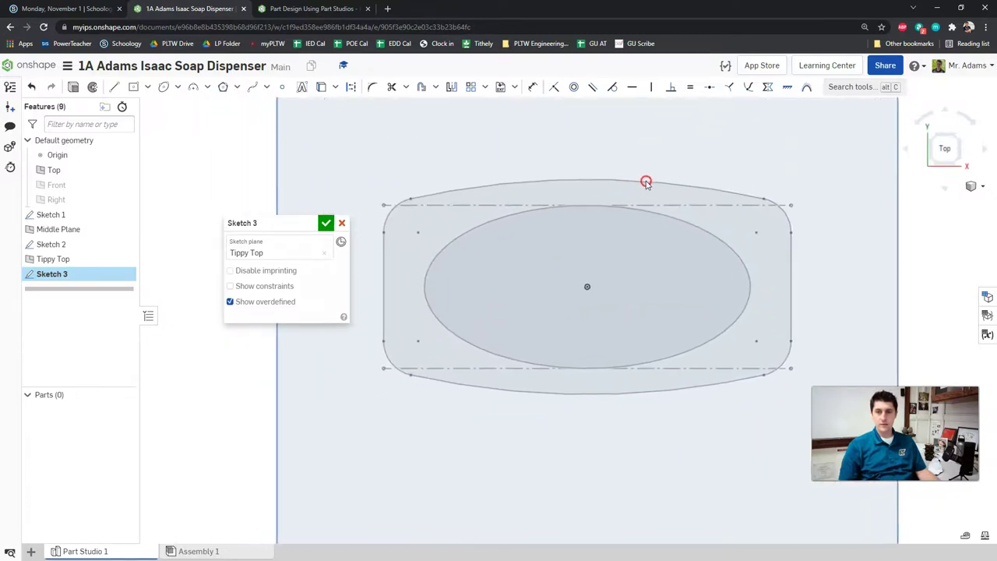
{"action": "left_click", "coordinate": [178, 87]}
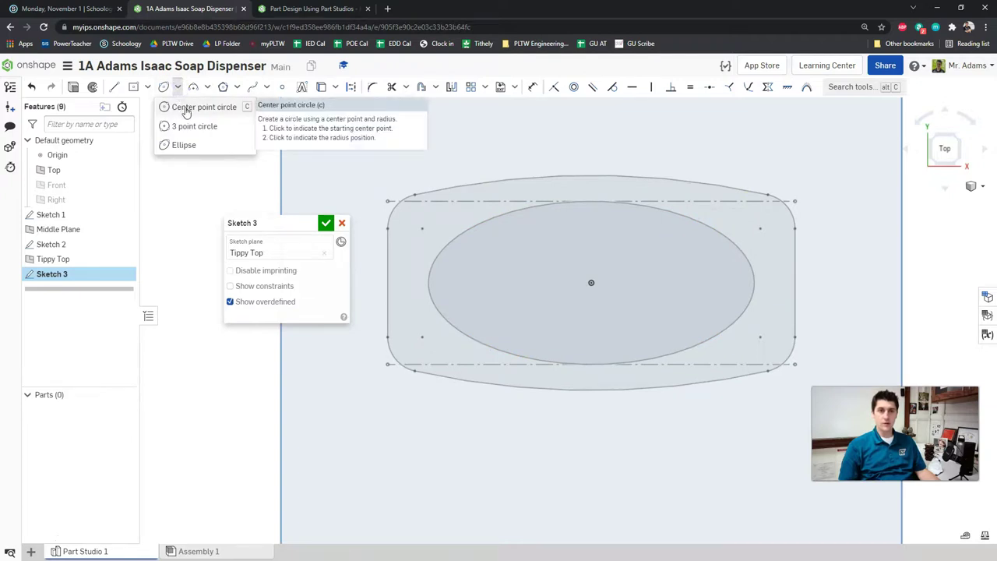
{"action": "left_click", "coordinate": [187, 109]}
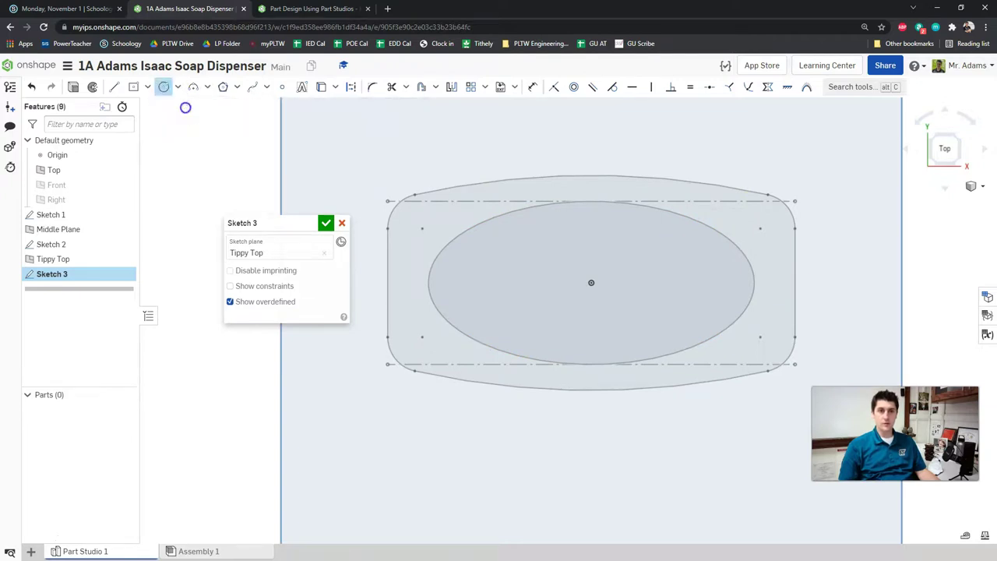
{"action": "left_click", "coordinate": [591, 284]}
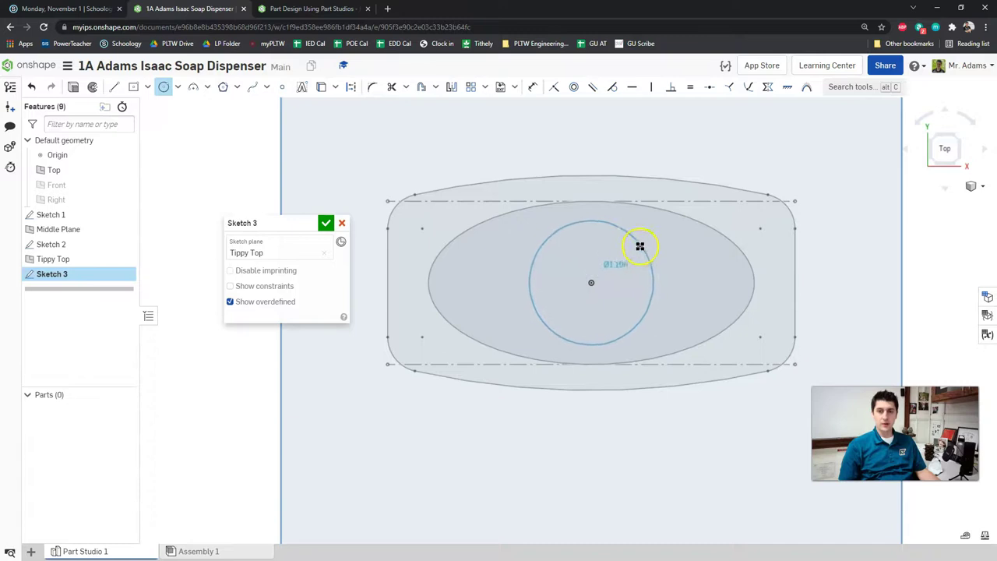
{"action": "left_click", "coordinate": [634, 244]}
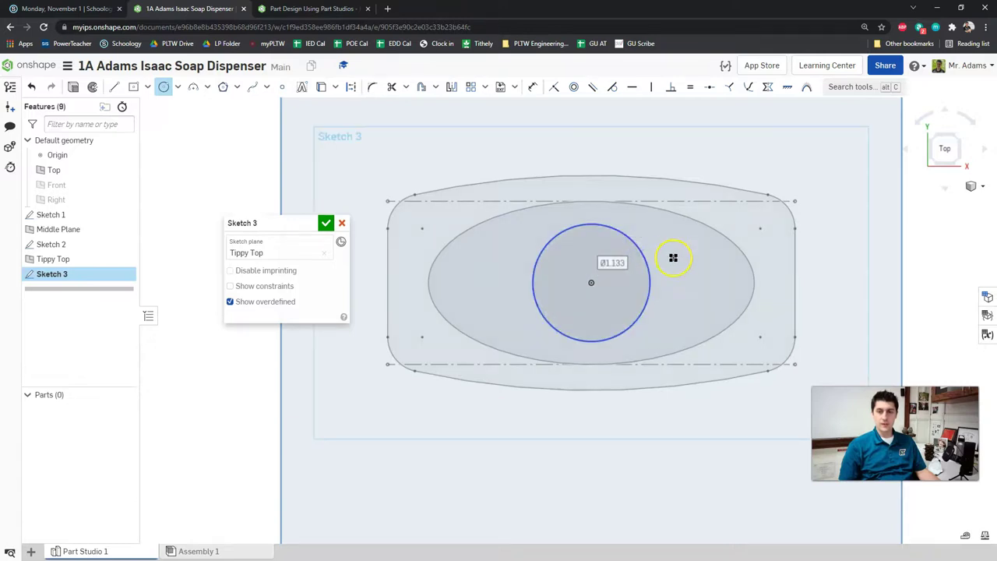
- As Step 10 of the exercise instructs, set the circle's diameter to 40 mm and accept the sketch
{"action": "left_click", "coordinate": [325, 10]}
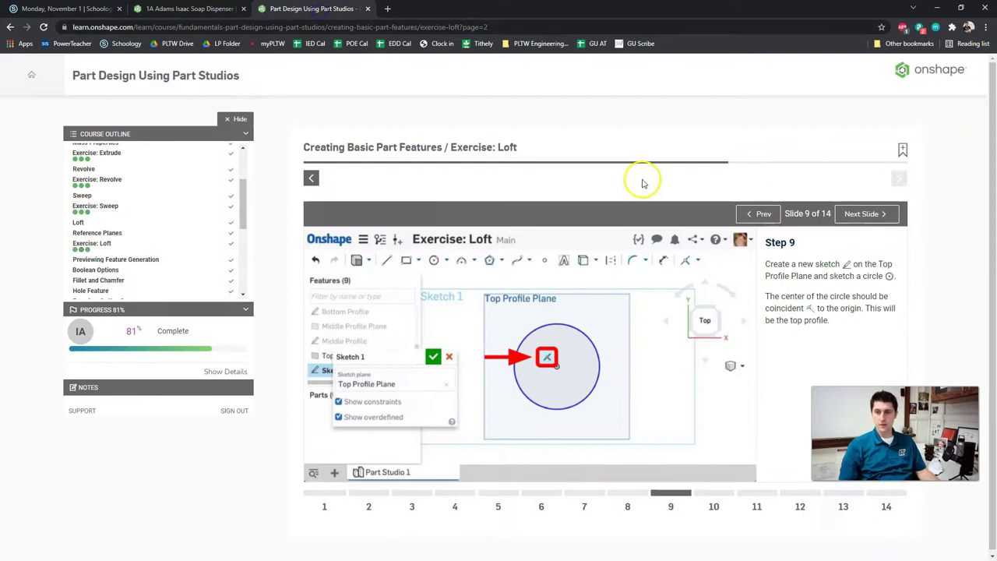
{"action": "left_click", "coordinate": [864, 214]}
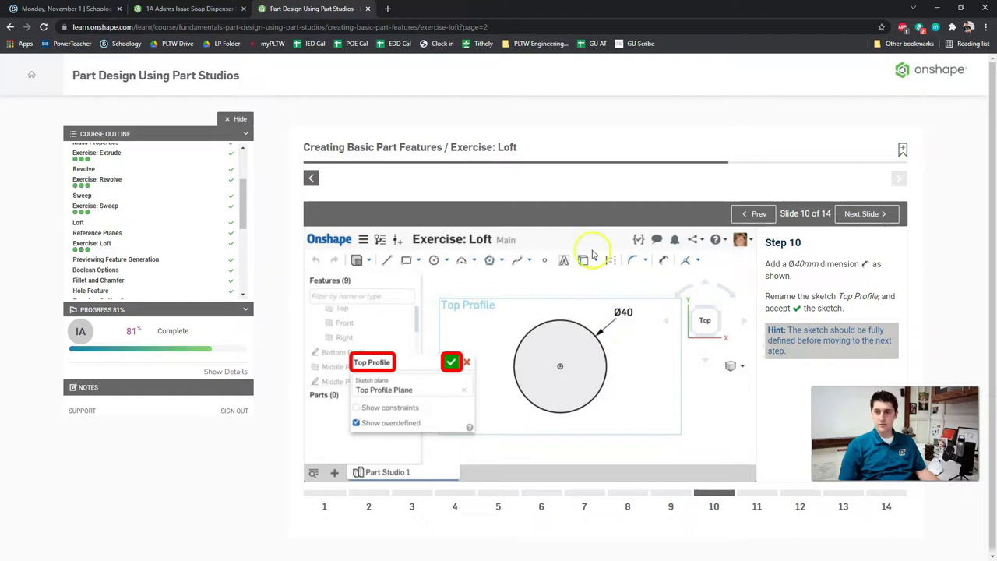
{"action": "left_click", "coordinate": [158, 9]}
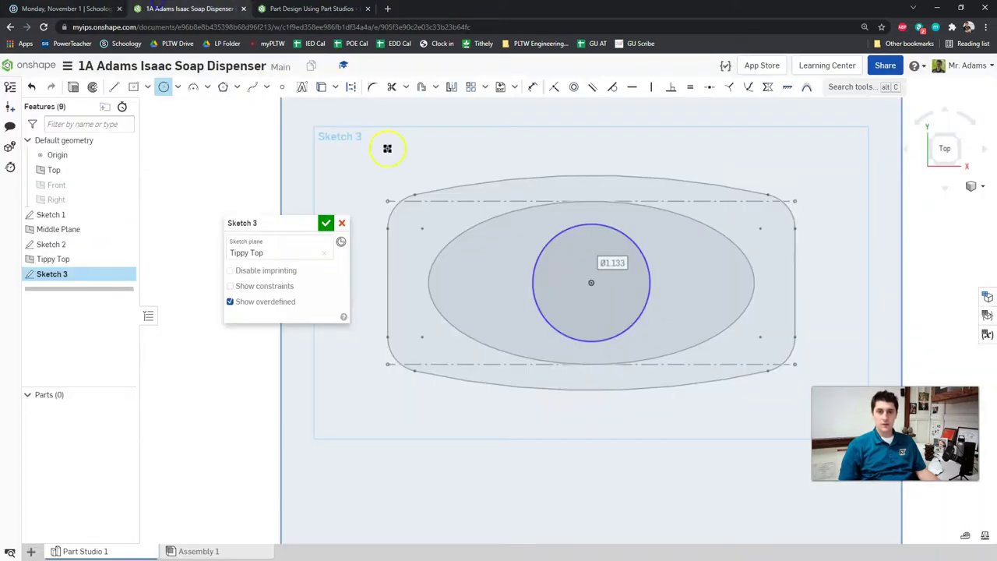
{"action": "type", "text": "40 mm"}
{"action": "key", "text": "Return"}
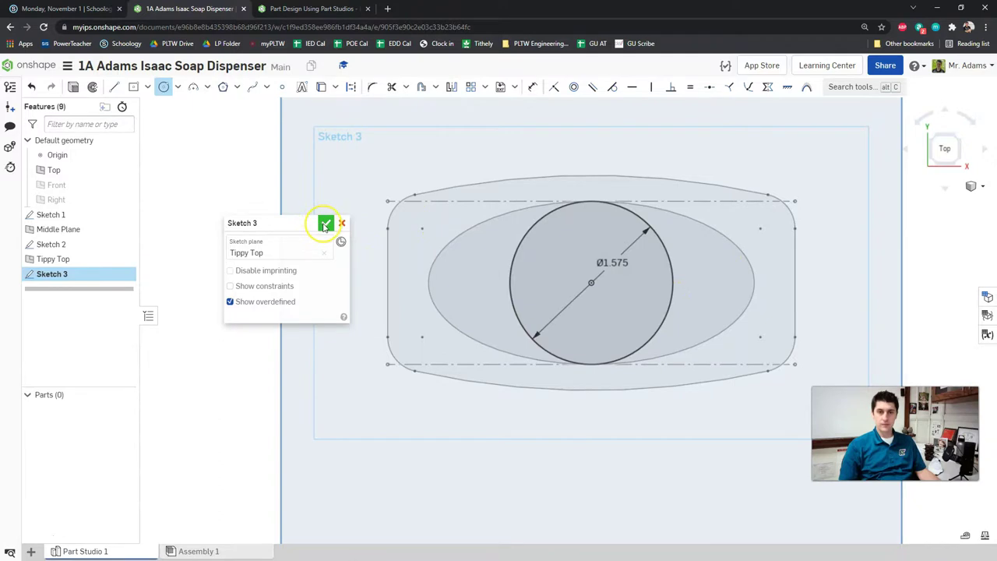
{"action": "left_click", "coordinate": [325, 226]}
- Review the dimensions of the top circle, middle ellipse and bottom profile sketches in turn, with Step 10 of the exercise as reference
{"action": "right_click_drag", "start_coordinate": [760, 262], "coordinate": [761, 253]}
{"action": "left_click", "coordinate": [964, 163]}
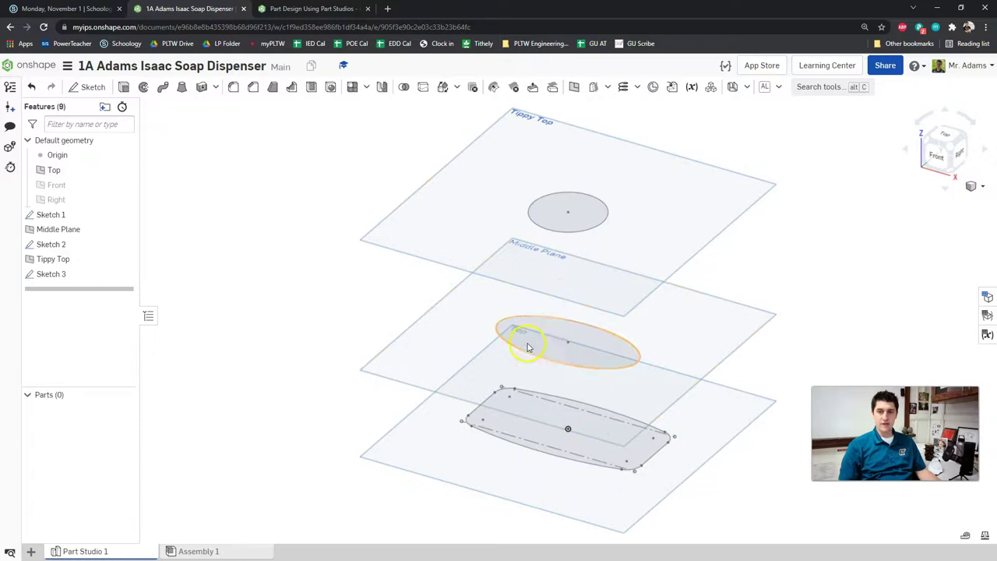
{"action": "left_click", "coordinate": [312, 9]}
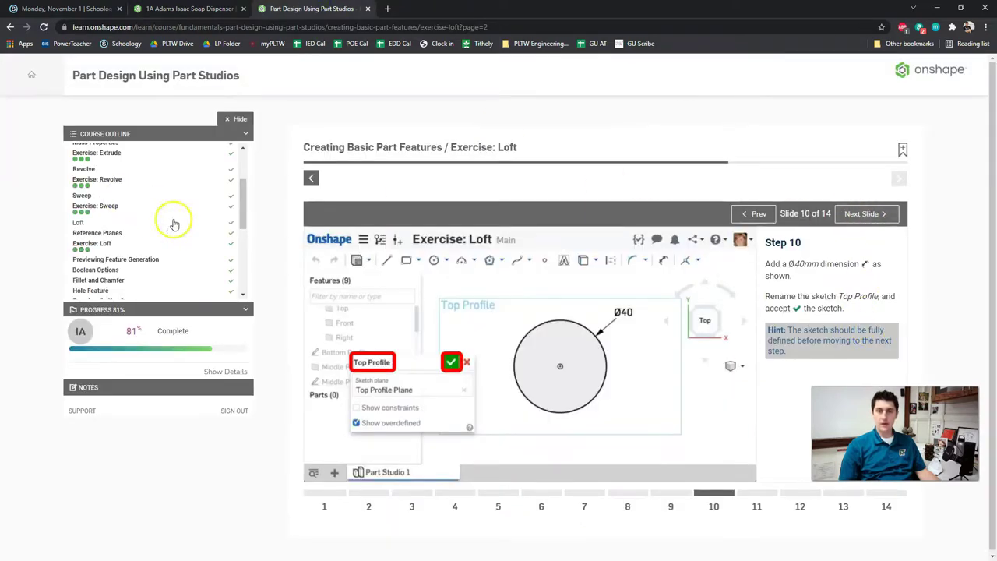
{"action": "left_click", "coordinate": [206, 8]}
{"action": "double_click", "coordinate": [83, 271]}
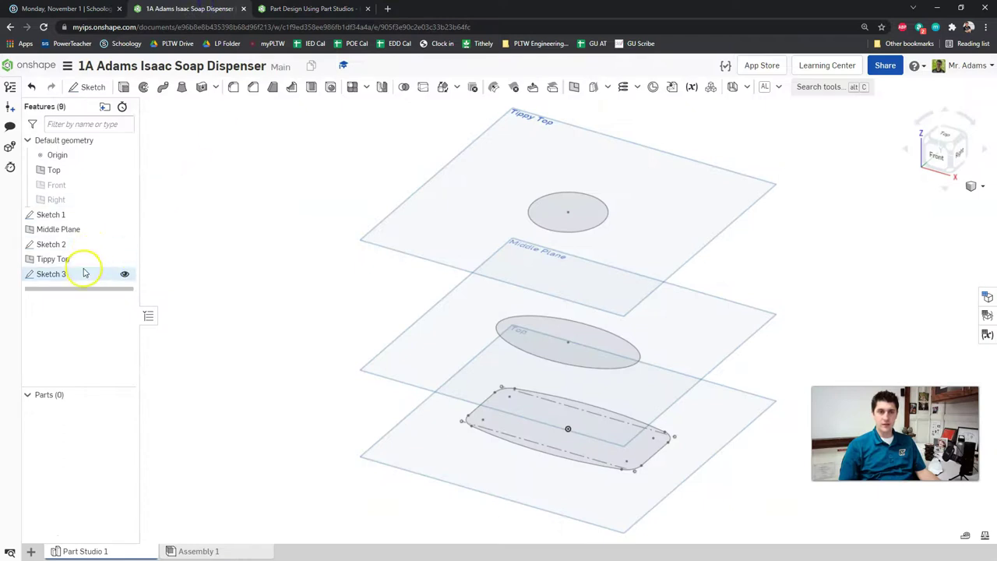
{"action": "scroll", "coordinate": [662, 224], "scroll_direction": "up", "scroll_amount": 5}
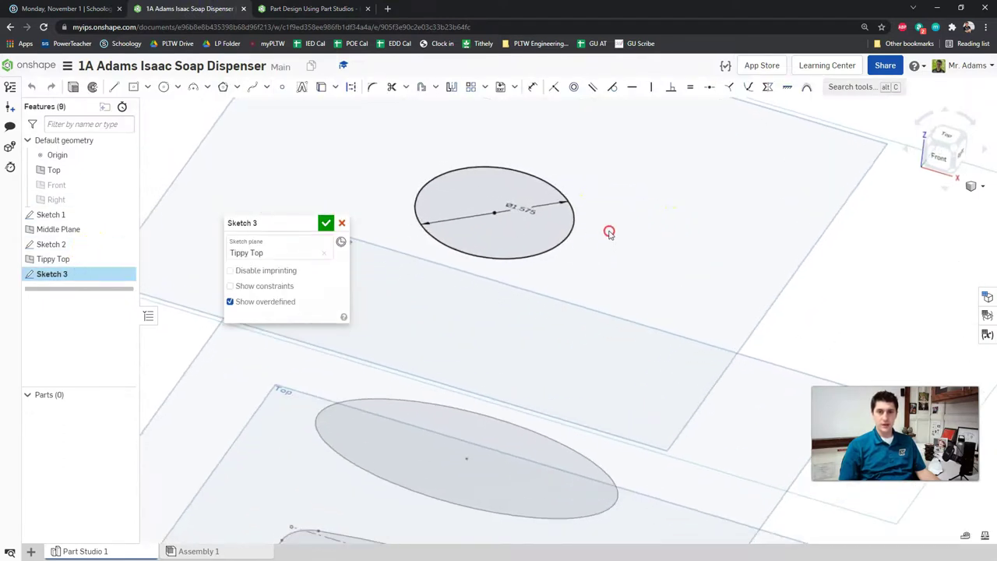
{"action": "double_click", "coordinate": [87, 244]}
{"action": "middle_click_drag", "start_coordinate": [427, 258], "coordinate": [507, 161]}
{"action": "middle_click_drag", "start_coordinate": [517, 318], "coordinate": [525, 271]}
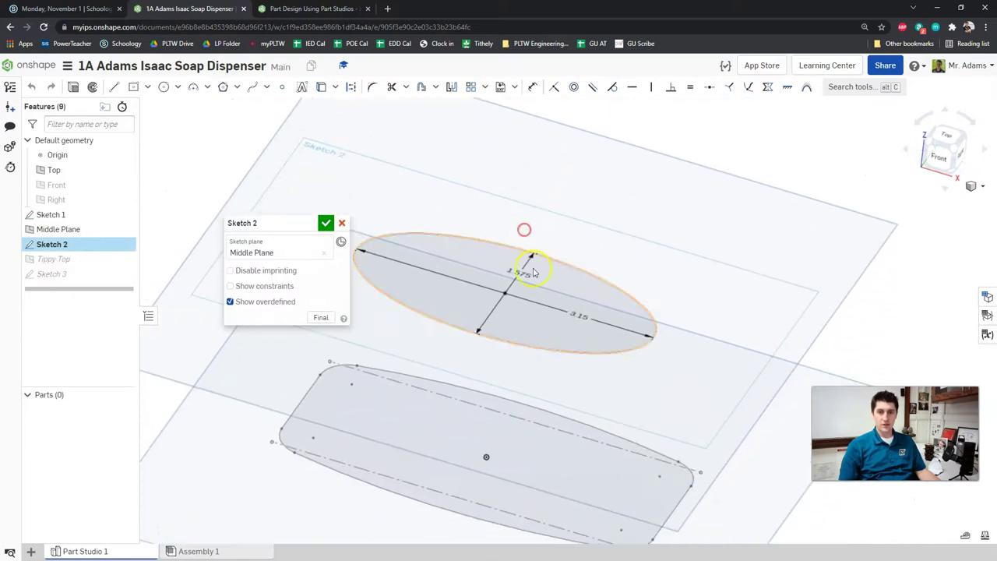
{"action": "double_click", "coordinate": [70, 214]}
{"action": "mouse_move", "coordinate": [473, 312]}
{"action": "middle_mouse_down"}
{"action": "mouse_move", "coordinate": [483, 281]}
{"action": "mouse_move", "coordinate": [518, 238]}
{"action": "mouse_move", "coordinate": [579, 216]}
{"action": "middle_mouse_up"}
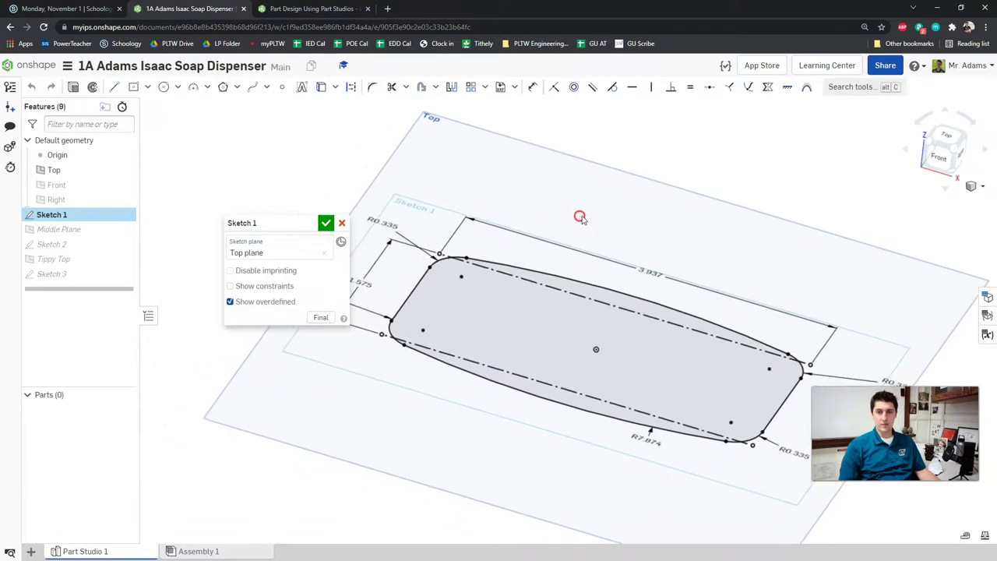
{"action": "left_click", "coordinate": [325, 223]}
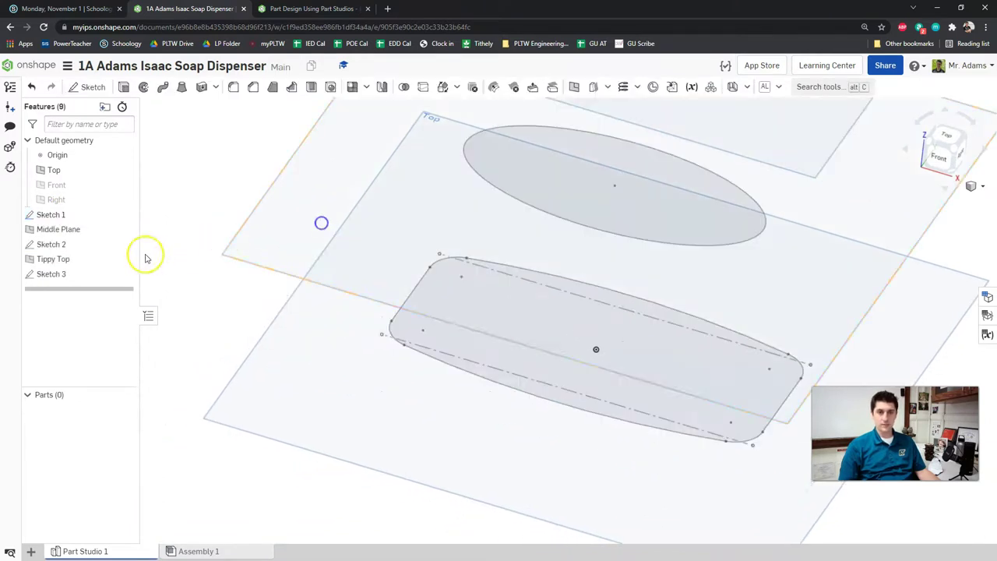
{"action": "right_click_drag", "start_coordinate": [514, 235], "coordinate": [584, 291]}
{"action": "left_click", "coordinate": [952, 150]}
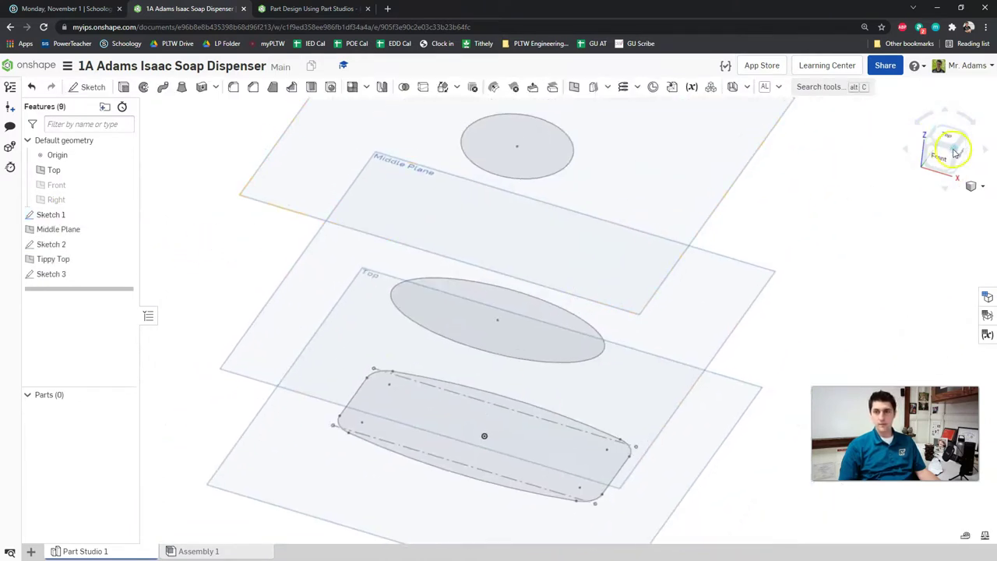
- Consult Step 11 of the exercise, then set up a new solid Loft through the Sketch 1, Sketch 2 and Sketch 3 faces, bottom to top
{"action": "key", "text": "ctrl+Tab"}
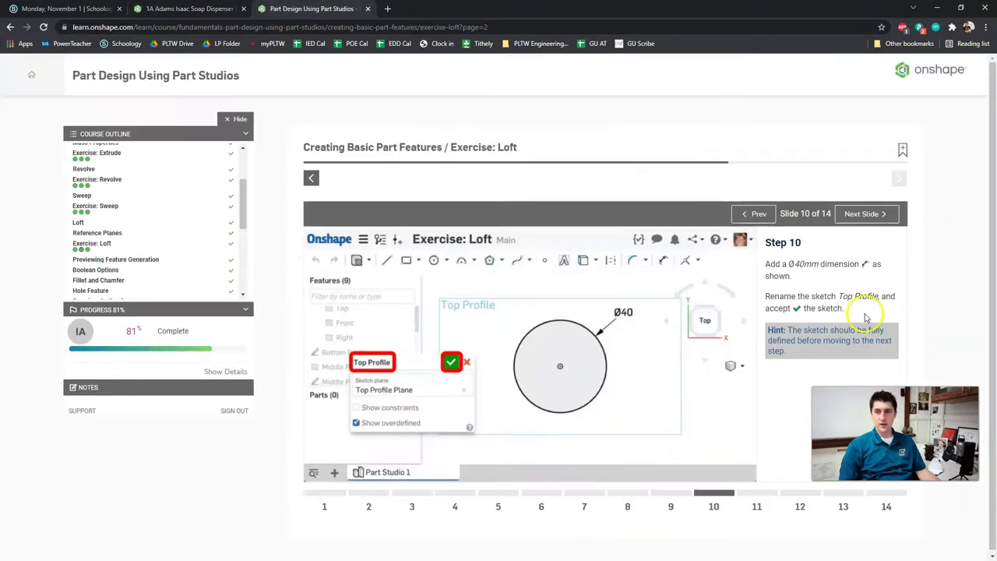
{"action": "left_click", "coordinate": [866, 210]}
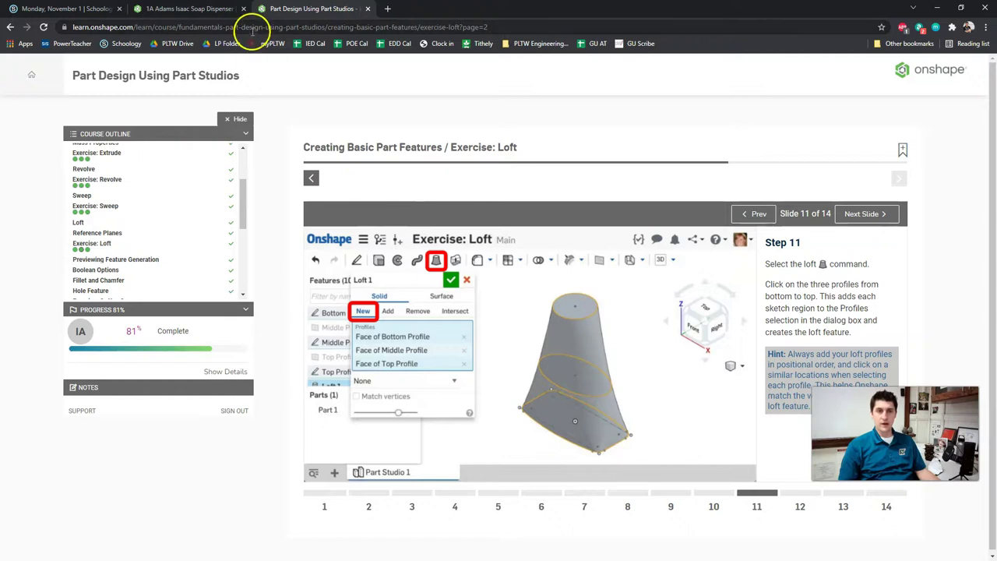
{"action": "left_click", "coordinate": [218, 9]}
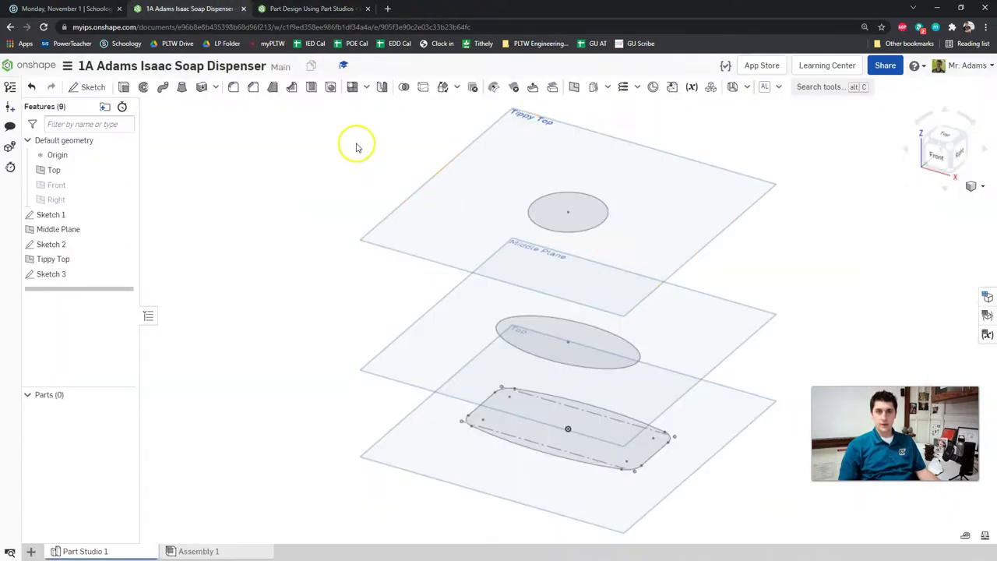
{"action": "left_click", "coordinate": [181, 88]}
{"action": "left_click_drag", "start_coordinate": [276, 223], "coordinate": [202, 184]}
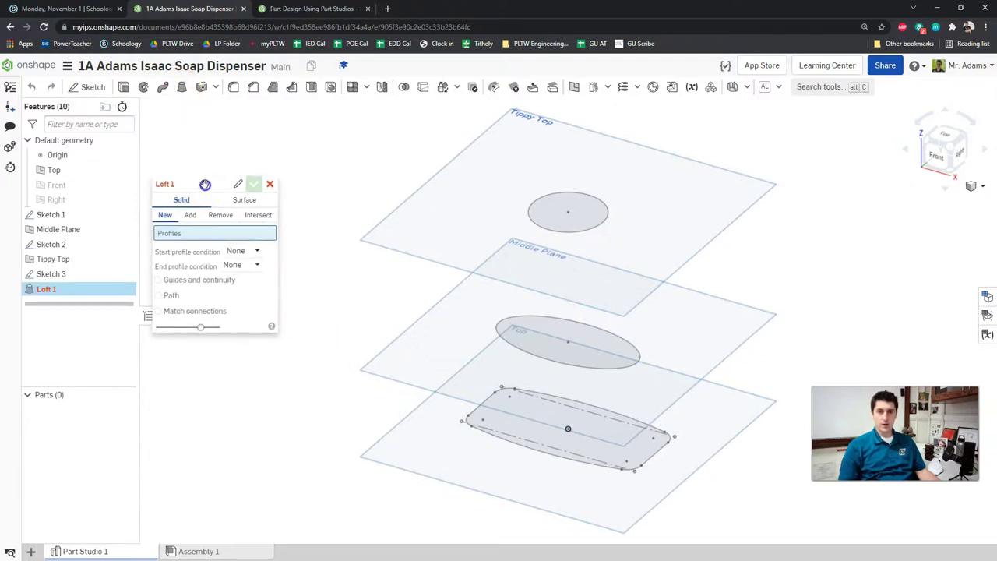
{"action": "left_click", "coordinate": [513, 428]}
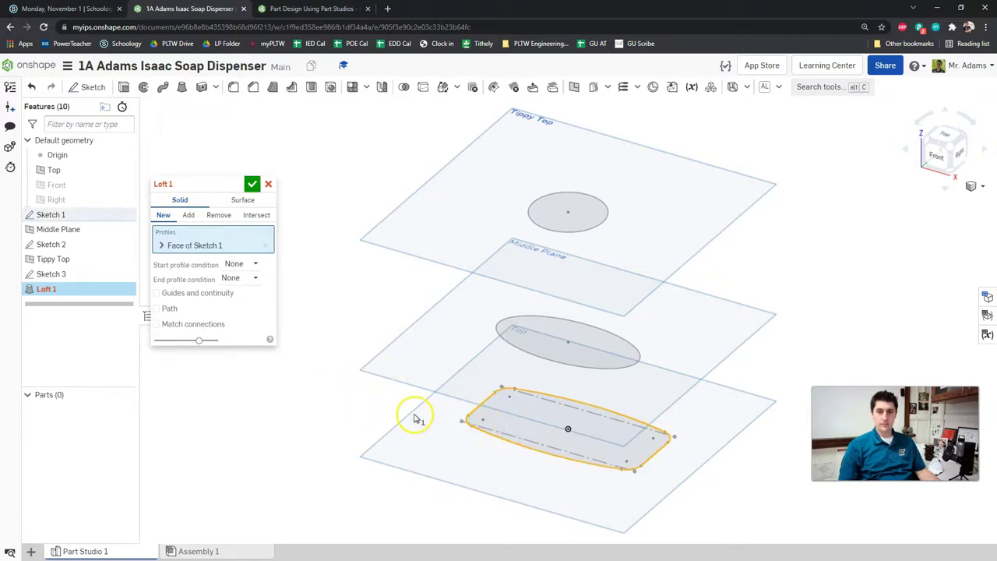
{"action": "left_click", "coordinate": [535, 344]}
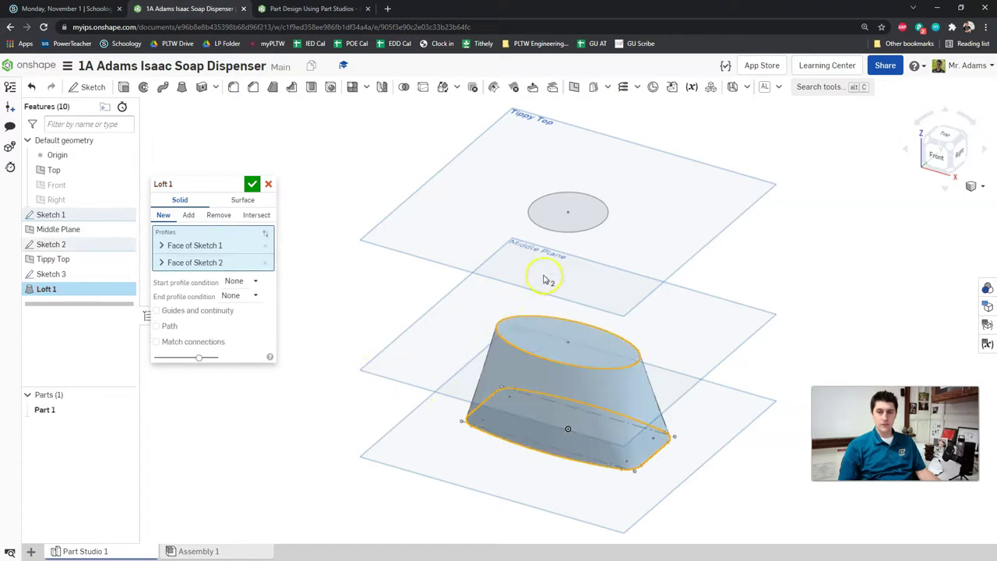
{"action": "left_click", "coordinate": [568, 230]}
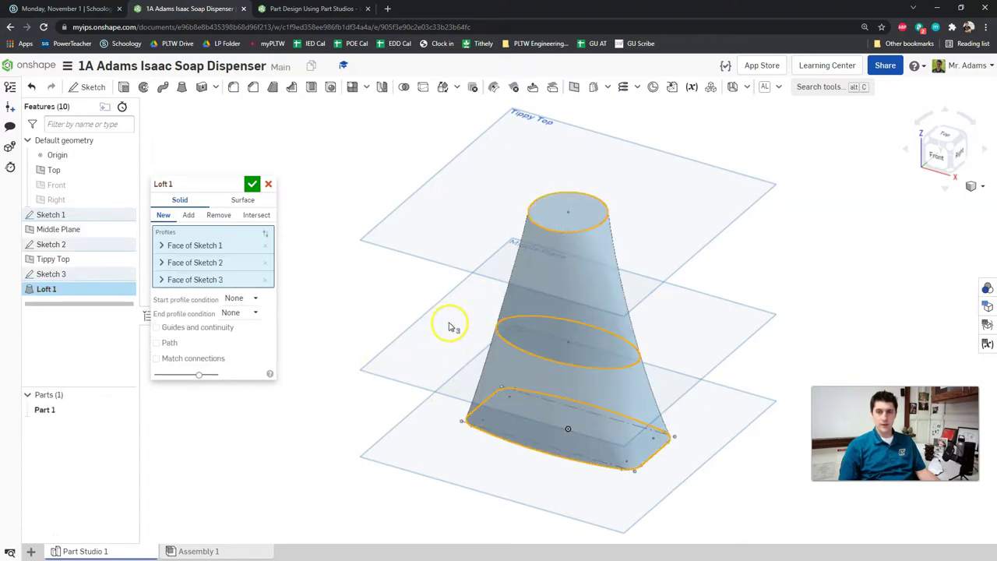
- Examine the loft preview's shape from several angles and compare it with Step 11 of the exercise
{"action": "mouse_move", "coordinate": [445, 351]}
{"action": "right_mouse_down"}
{"action": "mouse_move", "coordinate": [470, 350]}
{"action": "mouse_move", "coordinate": [451, 338]}
{"action": "mouse_move", "coordinate": [425, 352]}
{"action": "mouse_move", "coordinate": [422, 340]}
{"action": "right_mouse_up"}
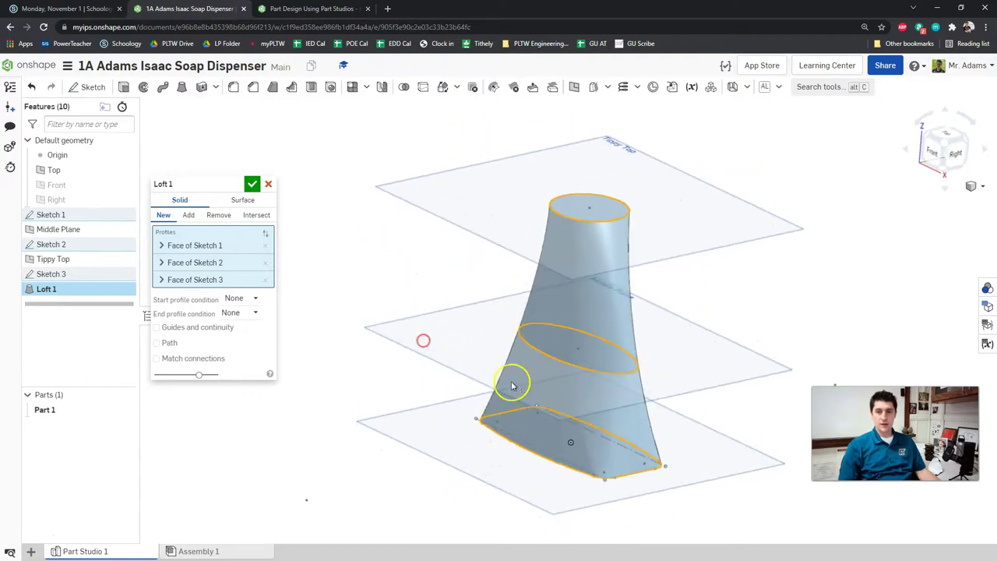
{"action": "mouse_move", "coordinate": [538, 351]}
{"action": "right_mouse_down"}
{"action": "mouse_move", "coordinate": [598, 349]}
{"action": "mouse_move", "coordinate": [569, 341]}
{"action": "mouse_move", "coordinate": [539, 362]}
{"action": "right_mouse_up"}
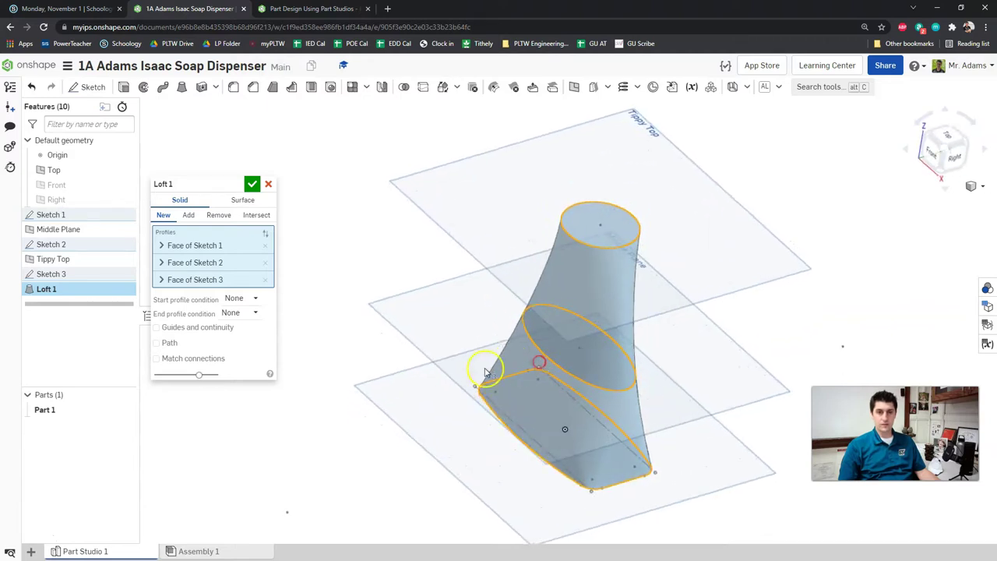
{"action": "left_click", "coordinate": [289, 9]}
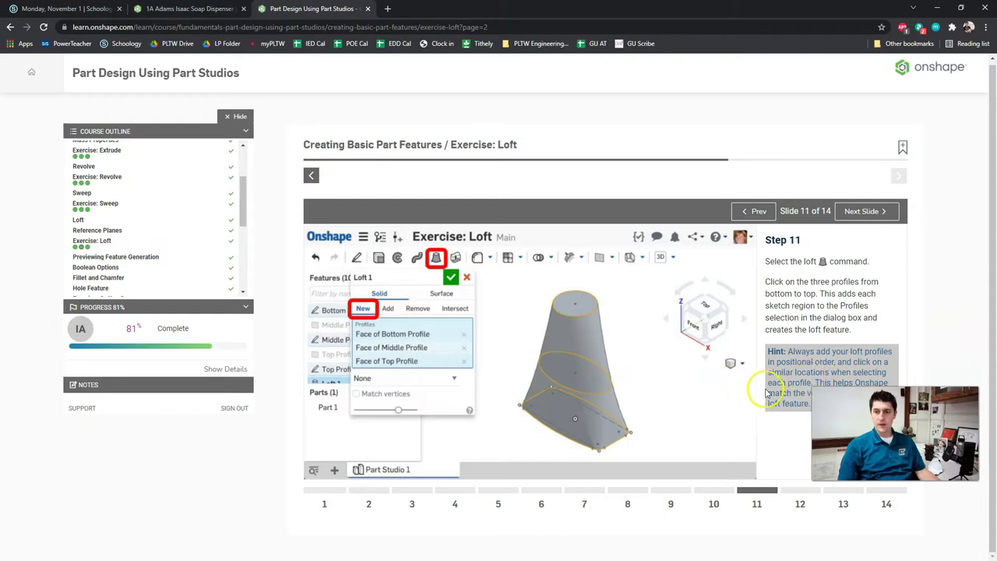
{"action": "left_click", "coordinate": [189, 9]}
{"action": "scroll", "coordinate": [605, 312], "scroll_direction": "up", "scroll_amount": 6}
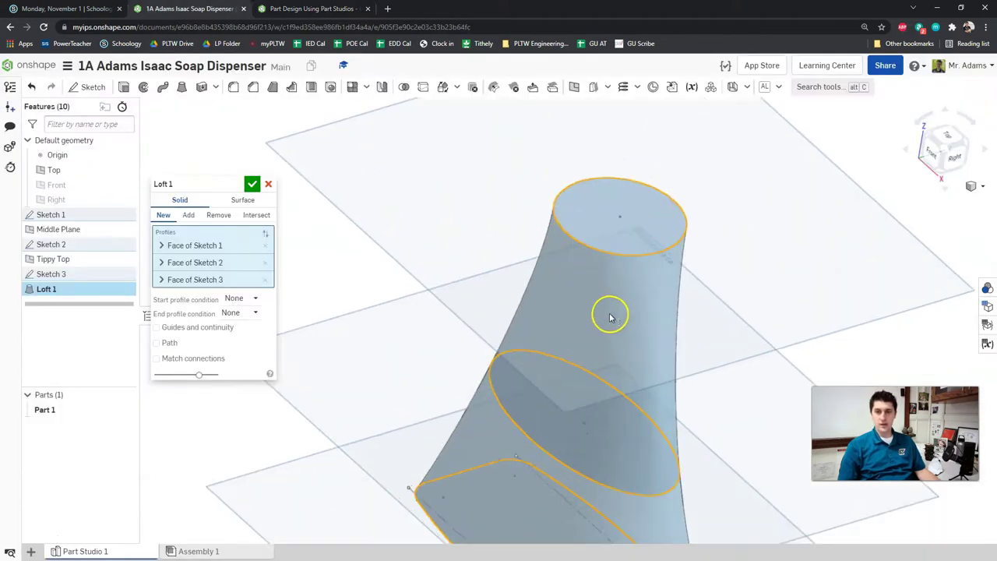
{"action": "scroll", "coordinate": [658, 304], "scroll_direction": "down", "scroll_amount": 3}
{"action": "mouse_move", "coordinate": [658, 304]}
{"action": "right_mouse_down"}
{"action": "mouse_move", "coordinate": [597, 374]}
{"action": "mouse_move", "coordinate": [592, 401]}
{"action": "mouse_move", "coordinate": [554, 396]}
{"action": "mouse_move", "coordinate": [559, 381]}
{"action": "right_mouse_up"}
{"action": "scroll", "coordinate": [558, 381], "scroll_direction": "up", "scroll_amount": 3}
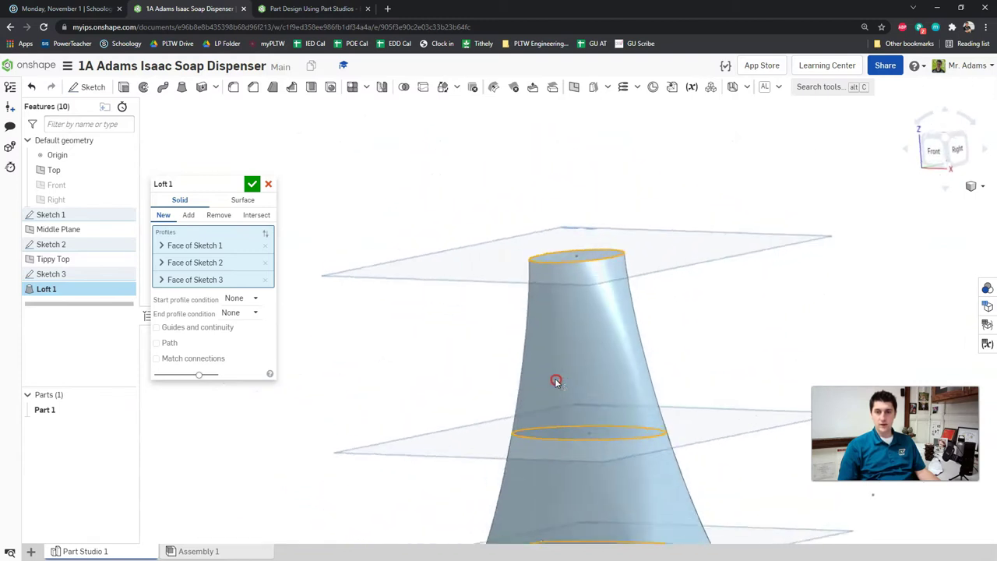
{"action": "scroll", "coordinate": [592, 389], "scroll_direction": "down", "scroll_amount": 3}
{"action": "key", "text": "shift+7"}
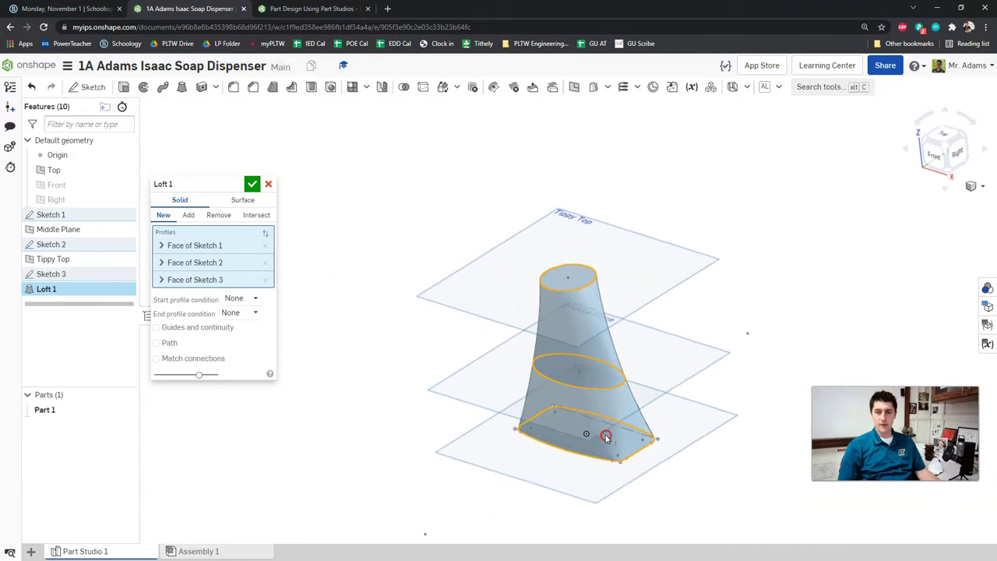
- Consult Steps 11 and 12 of the Loft exercise, then accept the loft through the three sketch profiles
{"action": "left_click", "coordinate": [307, 8]}
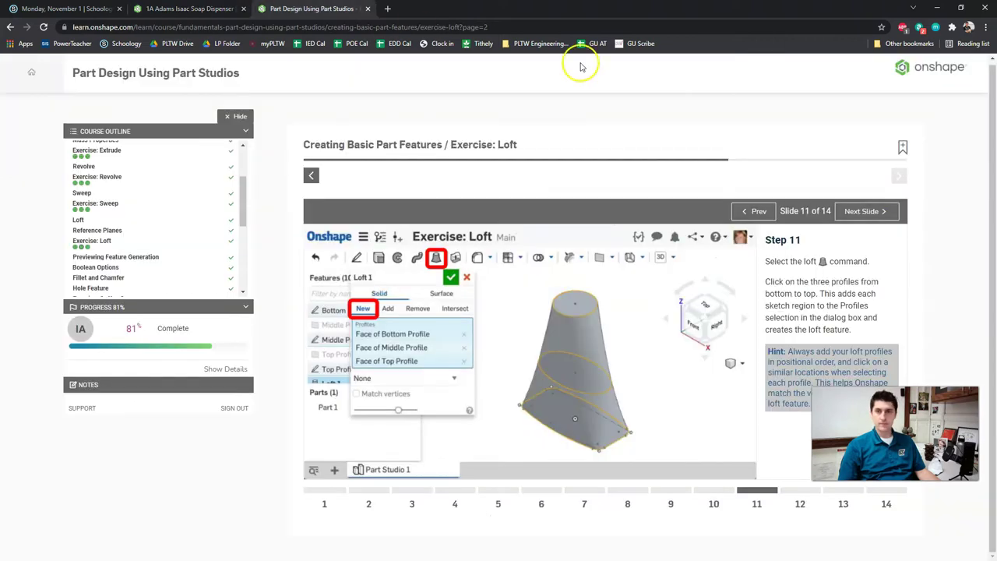
{"action": "left_click", "coordinate": [861, 212]}
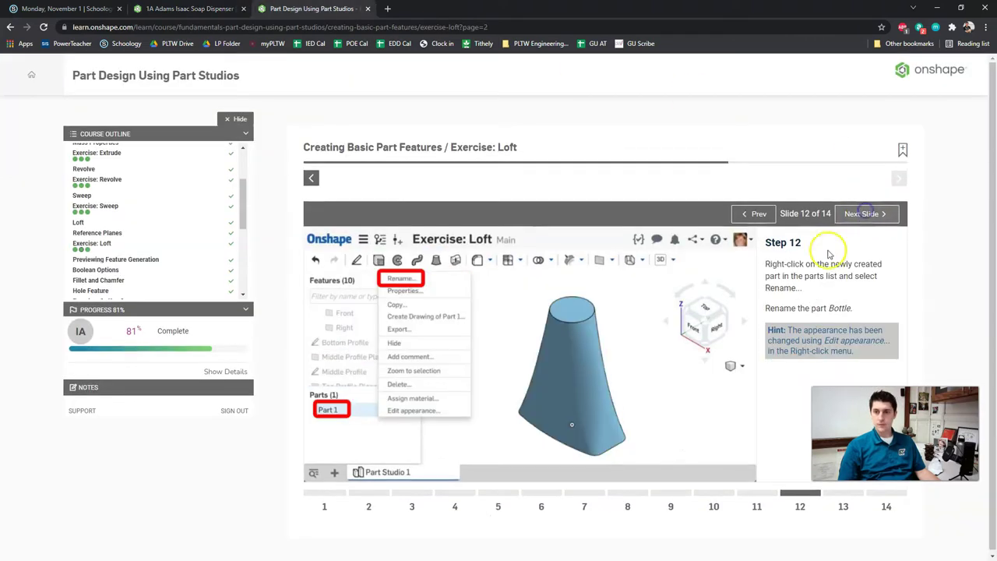
{"action": "left_click", "coordinate": [757, 214]}
{"action": "left_click", "coordinate": [168, 9]}
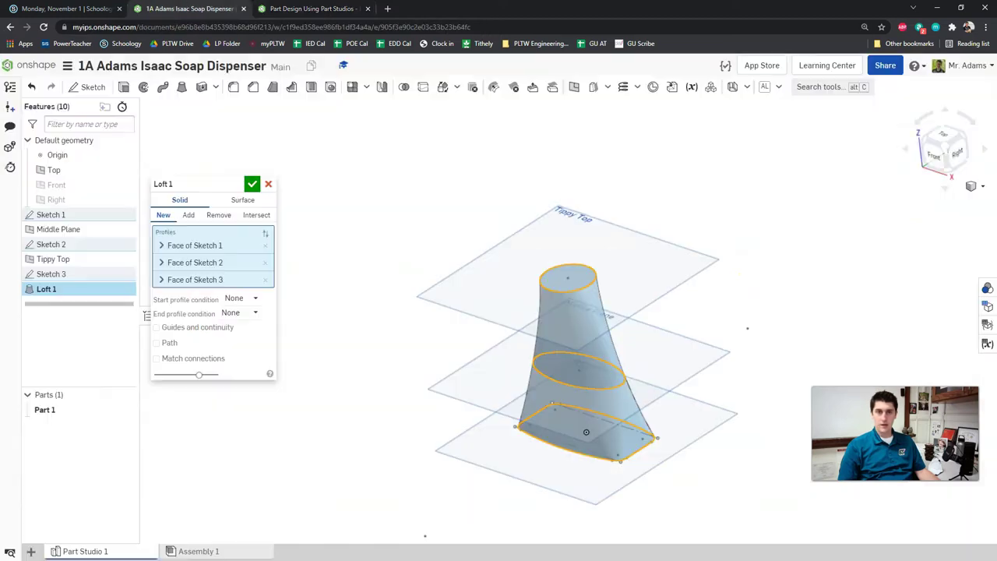
{"action": "left_click", "coordinate": [250, 184]}
- Hide the Tippy Top, Middle Plane and Top planes so that only the lofted body remains in view
{"action": "scroll", "coordinate": [457, 263], "scroll_direction": "up", "scroll_amount": 2}
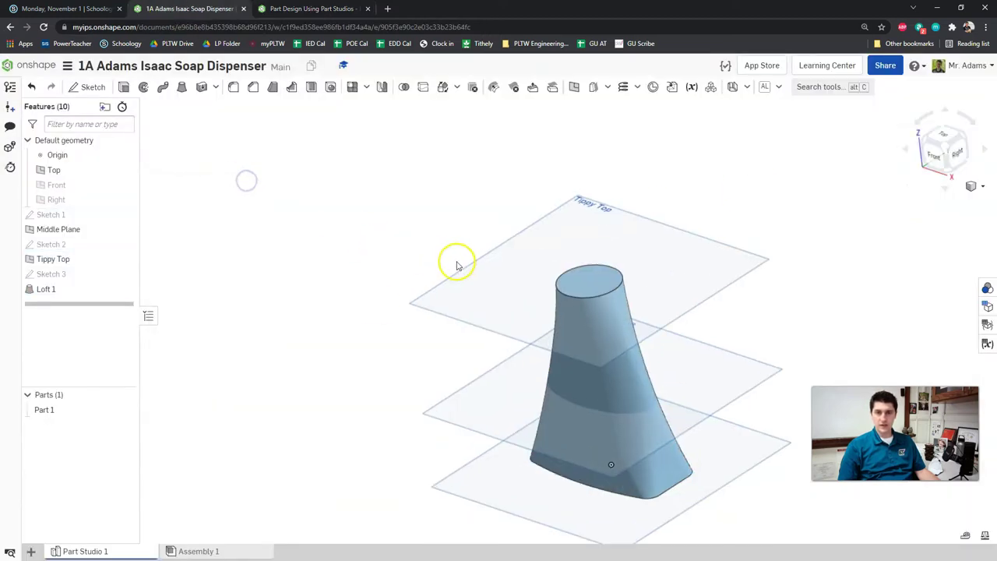
{"action": "left_click", "coordinate": [123, 259]}
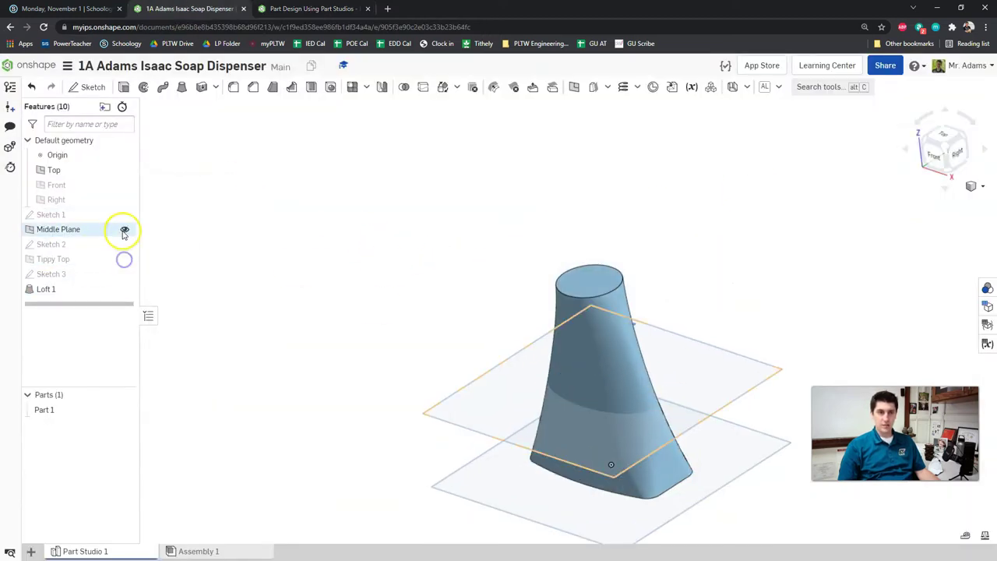
{"action": "left_click", "coordinate": [124, 229]}
{"action": "left_click", "coordinate": [124, 169]}
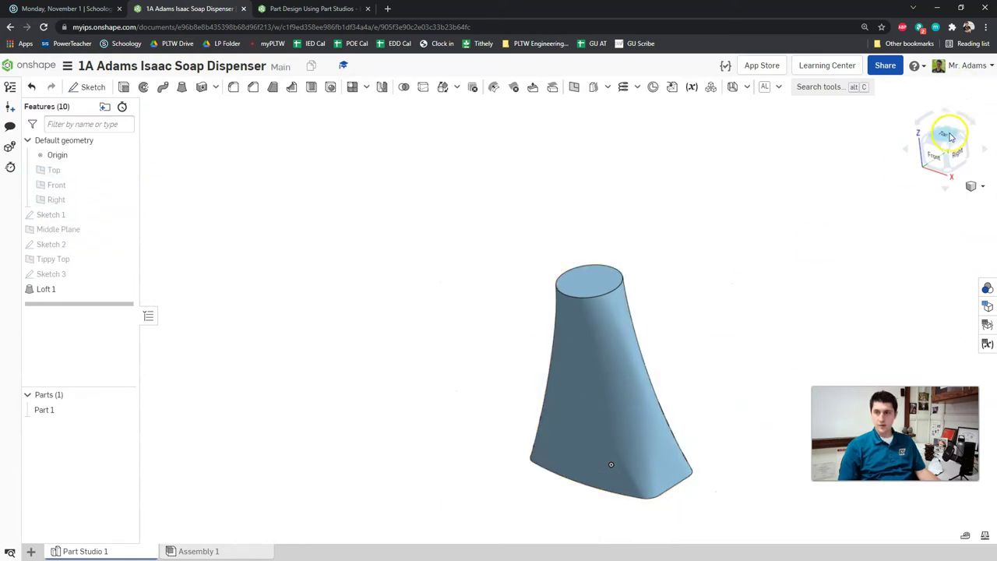
- Examine the lofted body from the side and below, then open the Exercise: Loft goals page for comparison
{"action": "scroll", "coordinate": [773, 270], "scroll_direction": "up", "scroll_amount": 3}
{"action": "mouse_move", "coordinate": [473, 285]}
{"action": "right_mouse_down"}
{"action": "mouse_move", "coordinate": [458, 285]}
{"action": "mouse_move", "coordinate": [487, 254]}
{"action": "mouse_move", "coordinate": [500, 274]}
{"action": "mouse_move", "coordinate": [467, 300]}
{"action": "mouse_move", "coordinate": [429, 310]}
{"action": "mouse_move", "coordinate": [416, 296]}
{"action": "mouse_move", "coordinate": [494, 289]}
{"action": "mouse_move", "coordinate": [521, 275]}
{"action": "right_mouse_up"}
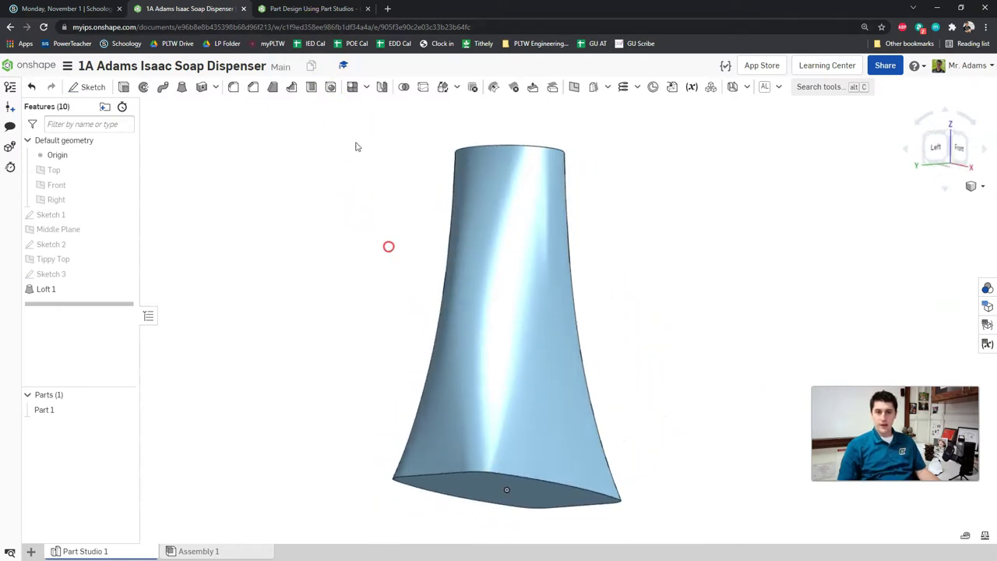
{"action": "left_click", "coordinate": [312, 9]}
{"action": "left_click", "coordinate": [78, 244]}
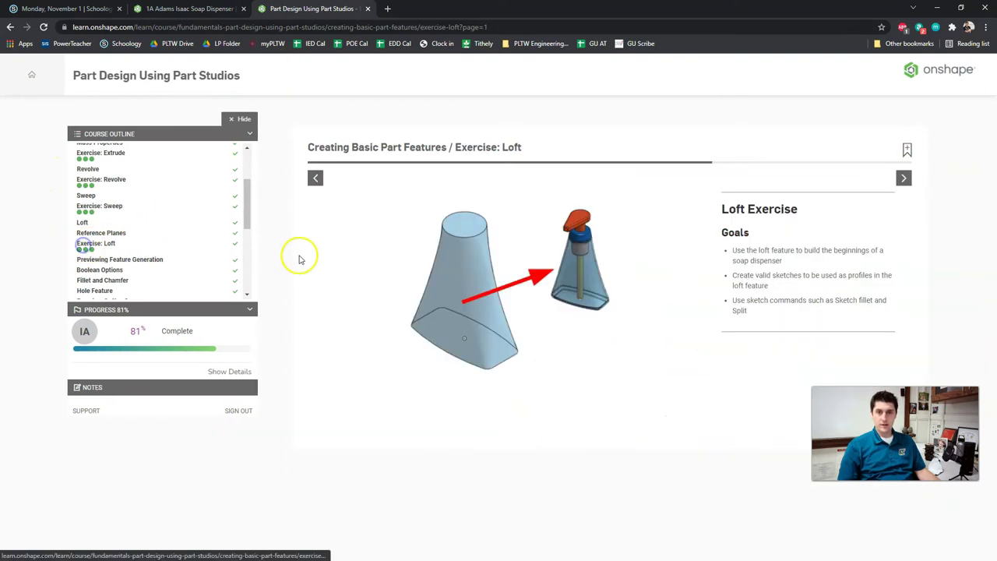